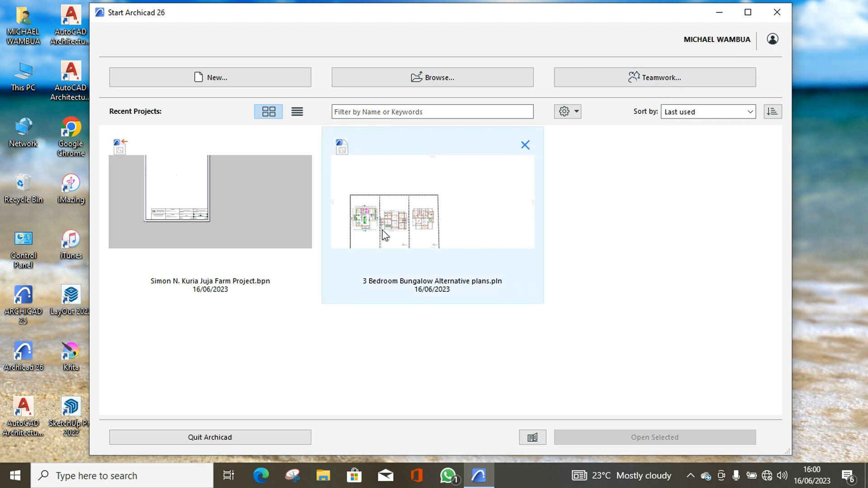
# - Create a new project from Archicad 26 Template.tpl with the Last Profile used as work environment
pyautogui.click(228, 83)
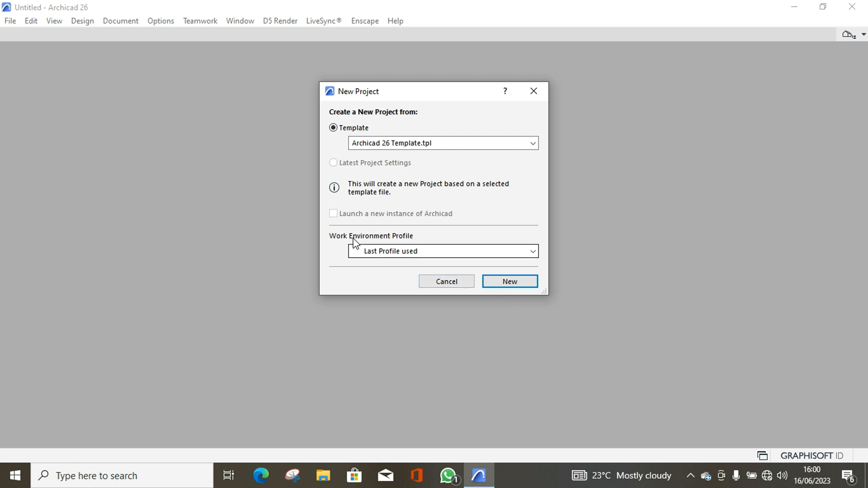
pyautogui.click(424, 250)
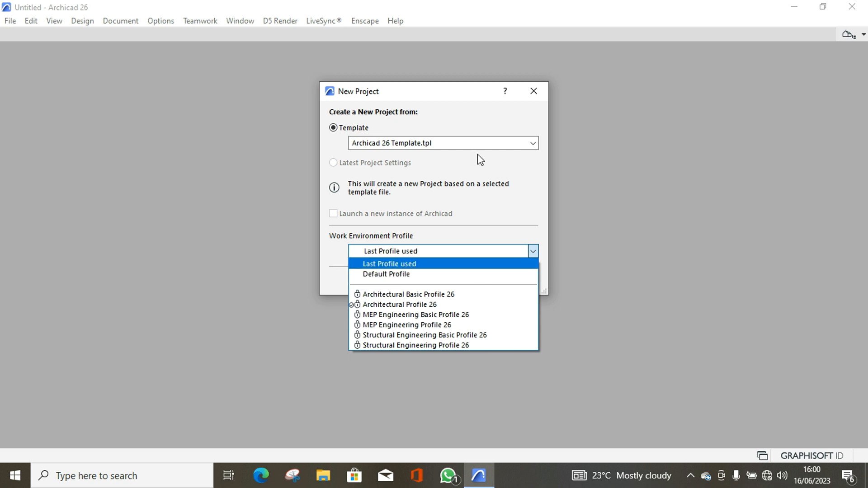
pyautogui.click(447, 265)
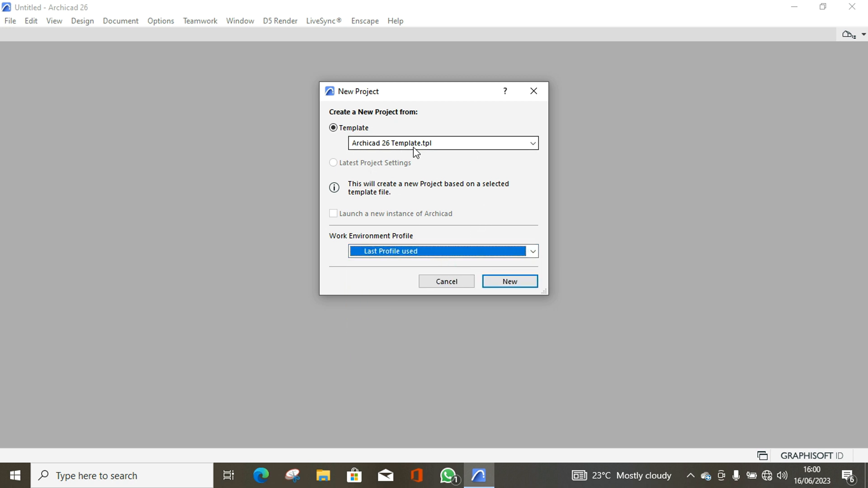
pyautogui.click(485, 143)
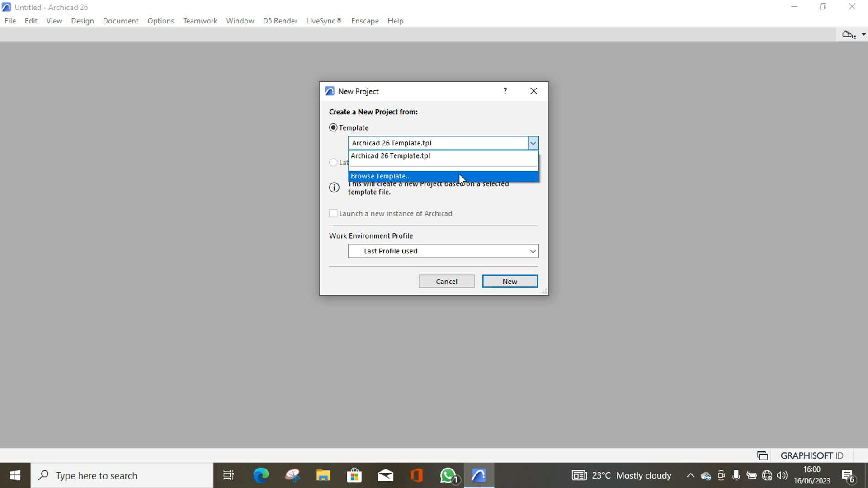
pyautogui.click(431, 176)
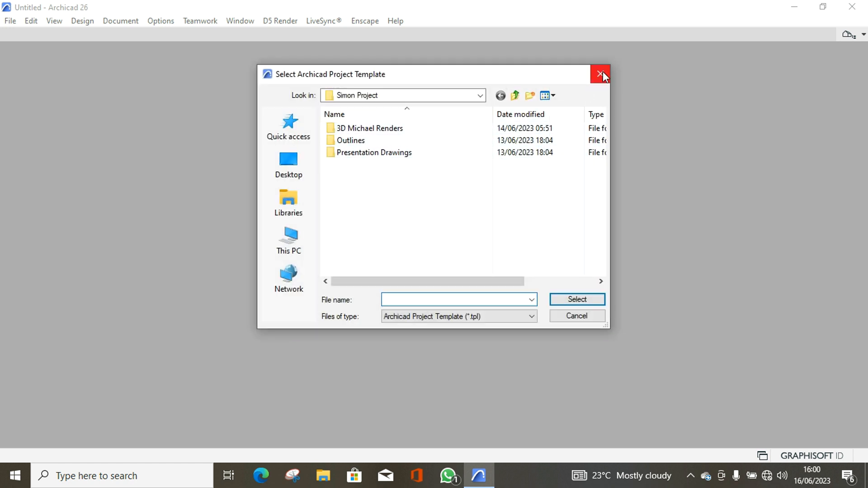
pyautogui.click(601, 74)
pyautogui.click(510, 284)
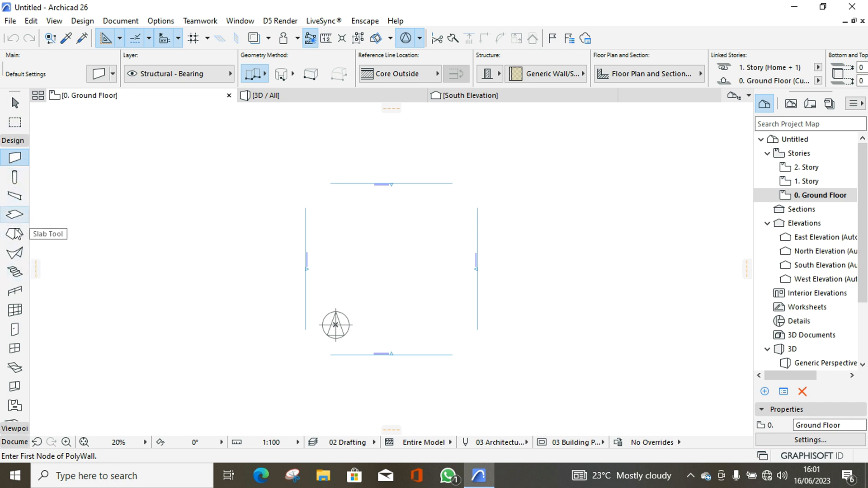
# - Examine the Viewpoint and Document tool groups and return to the Design tools
pyautogui.click(14, 428)
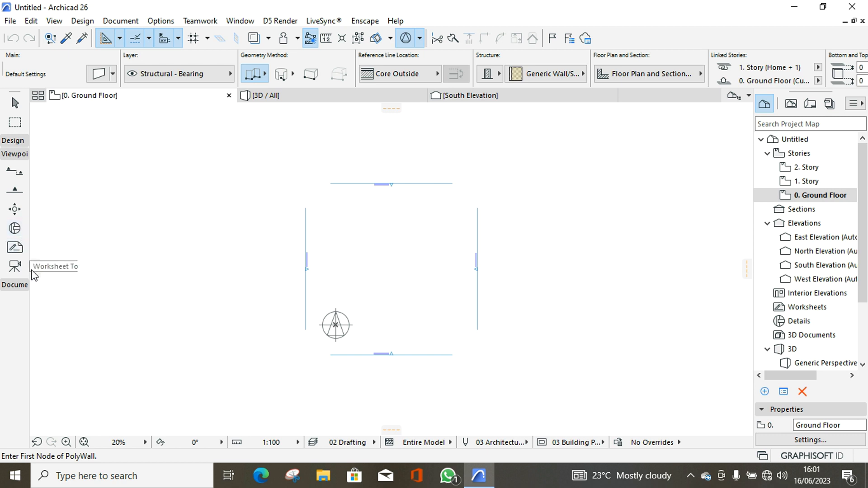
pyautogui.click(17, 291)
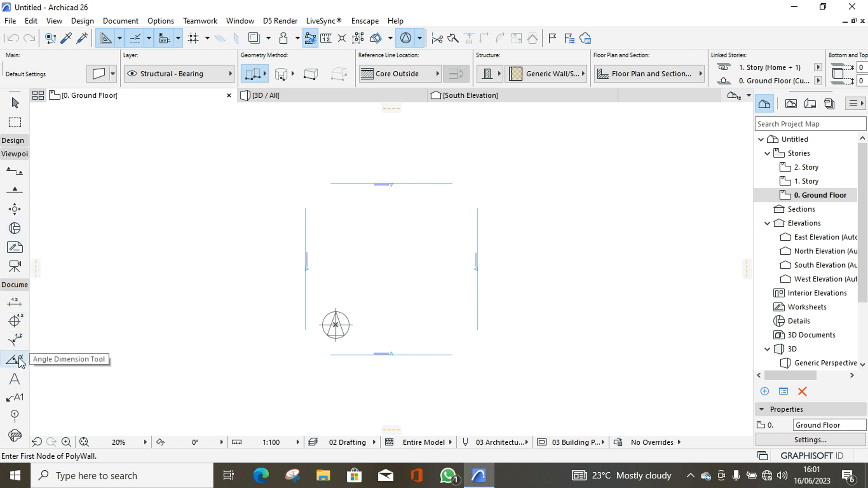
pyautogui.click(17, 140)
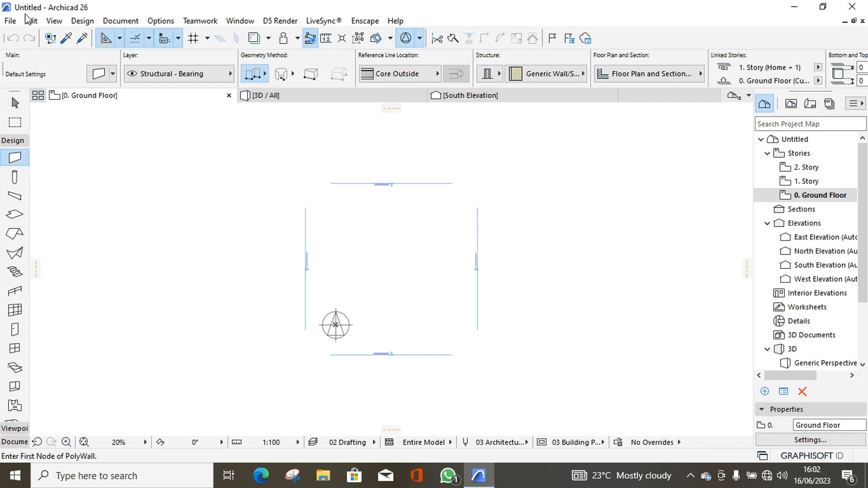
# - Save the project as ARCHICAD INTERFACE LESSON in the Archicad Solo Project (*.pln) format, in the Simon Project folder
pyautogui.click(10, 20)
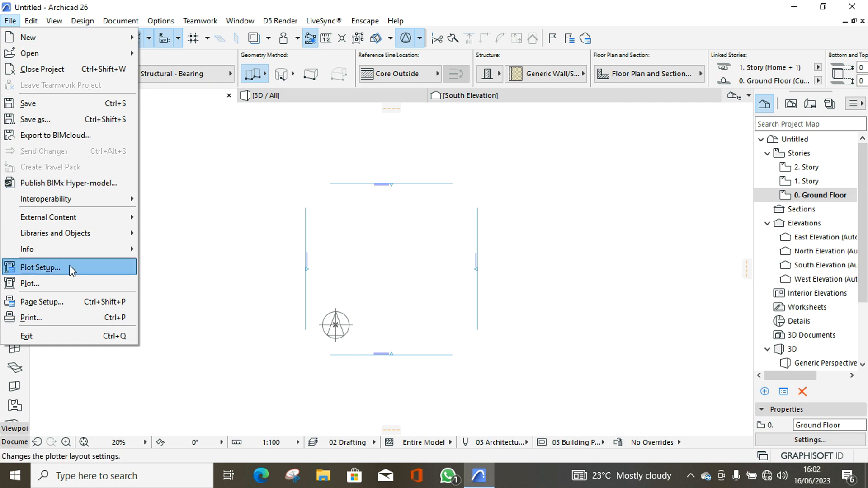
pyautogui.moveTo(34, 49)
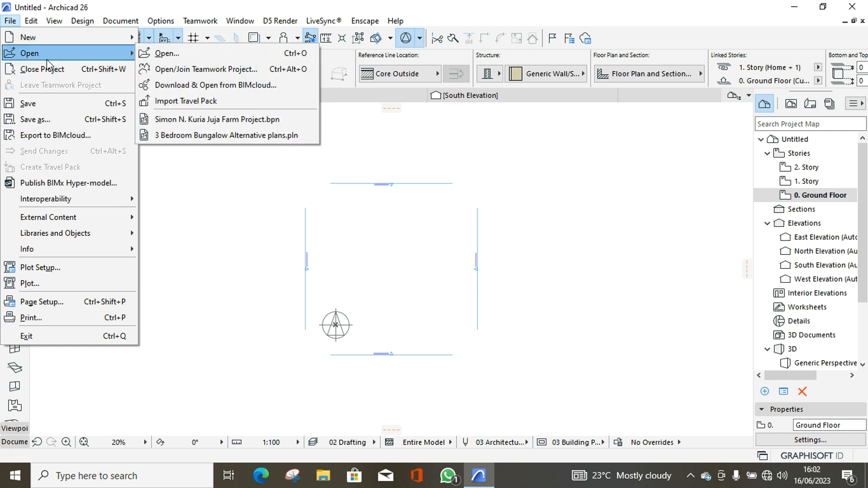
pyautogui.click(49, 107)
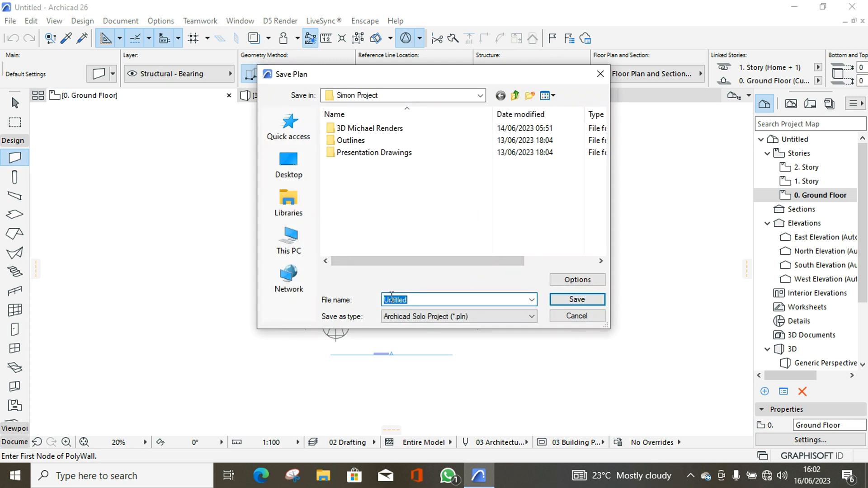
pyautogui.write('ARCHICAD INTERFA')
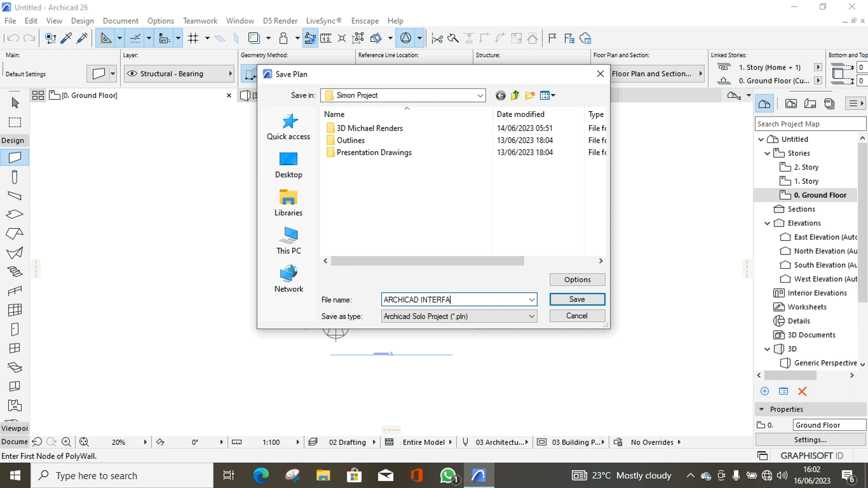
pyautogui.write('CE LESSON')
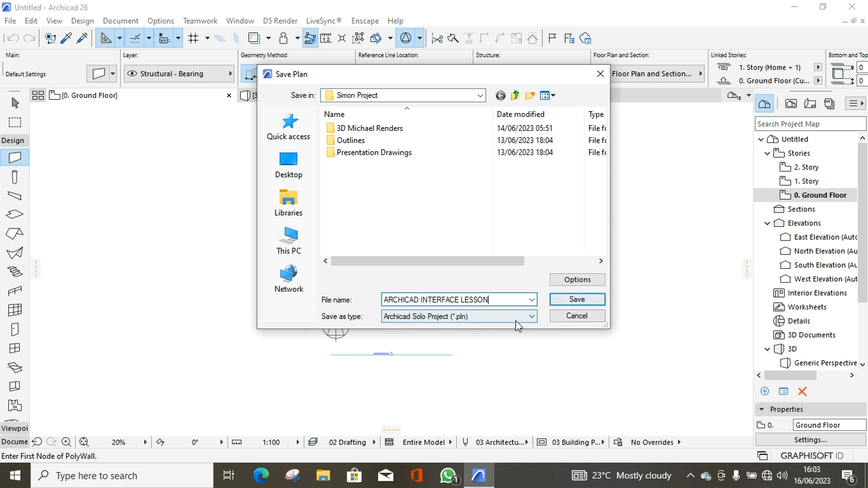
pyautogui.click(533, 316)
pyautogui.click(536, 318)
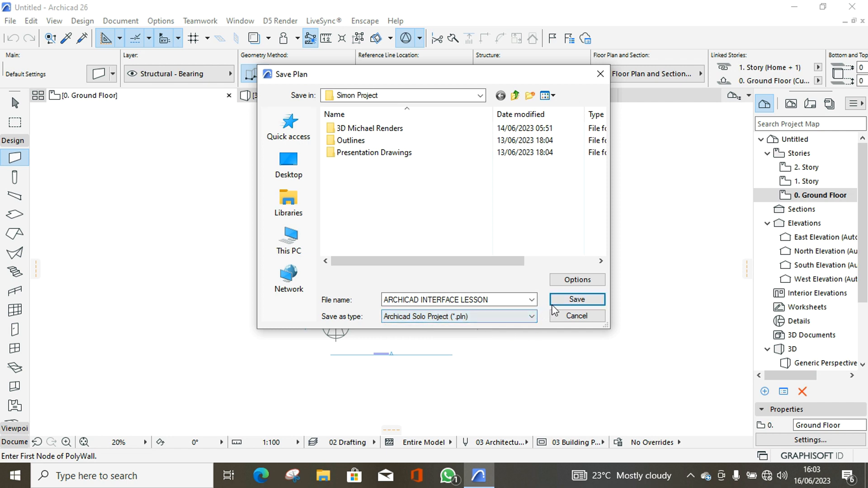
pyautogui.click(576, 301)
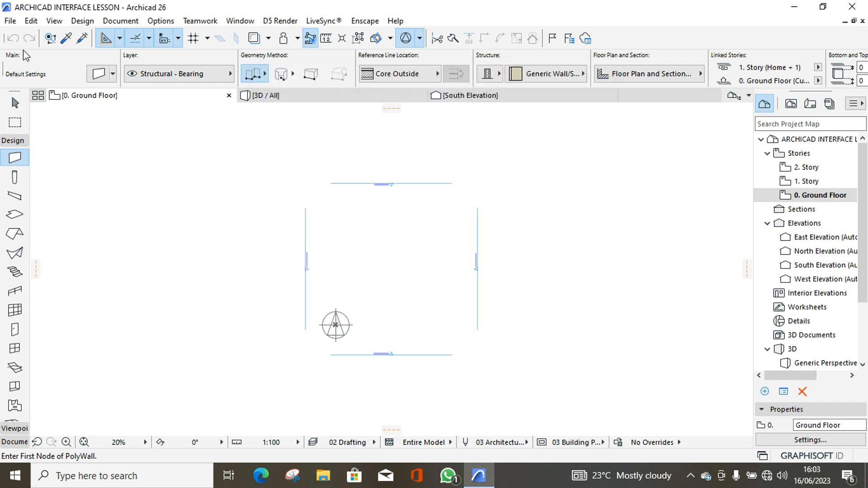
# - Review the file formats offered for saving the project under another type, and leave without saving
pyautogui.click(10, 21)
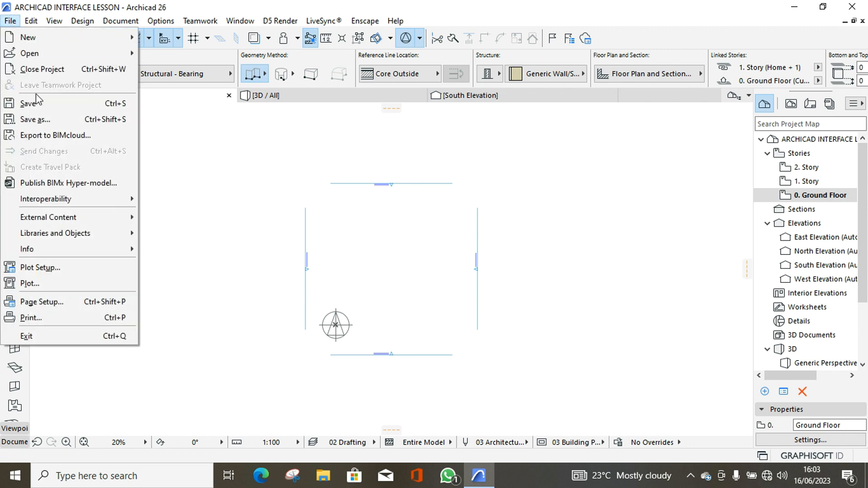
pyautogui.click(48, 117)
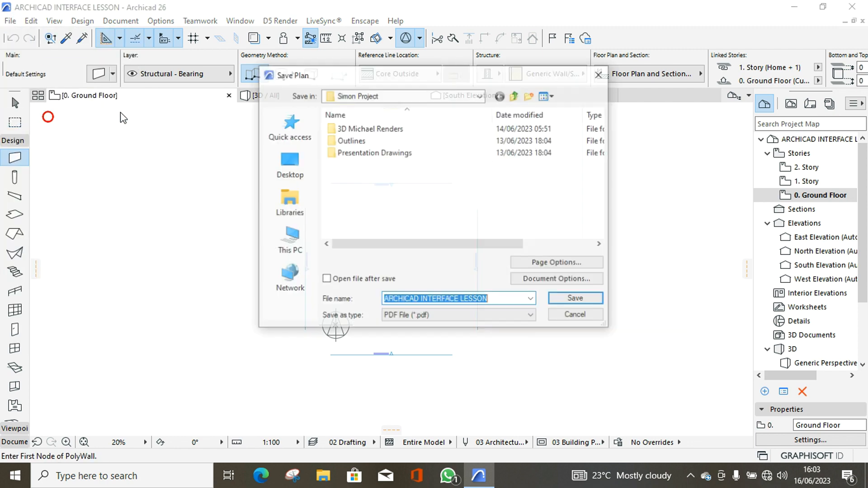
pyautogui.click(446, 317)
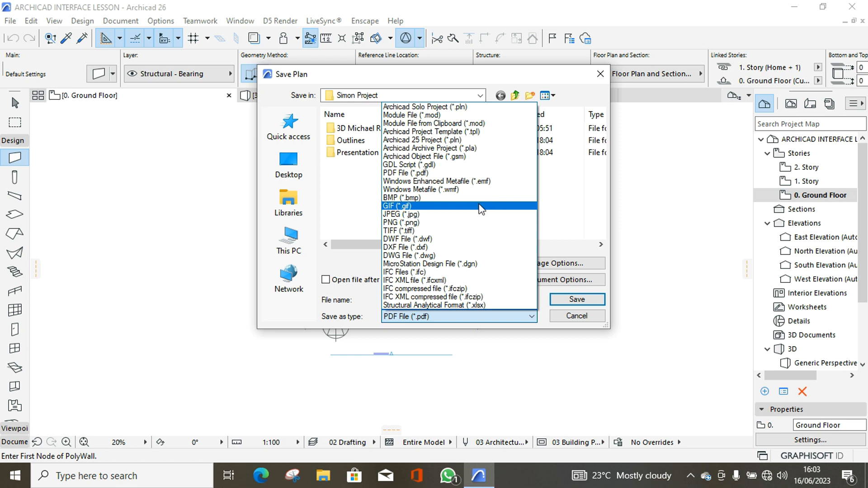
pyautogui.click(564, 207)
pyautogui.click(600, 74)
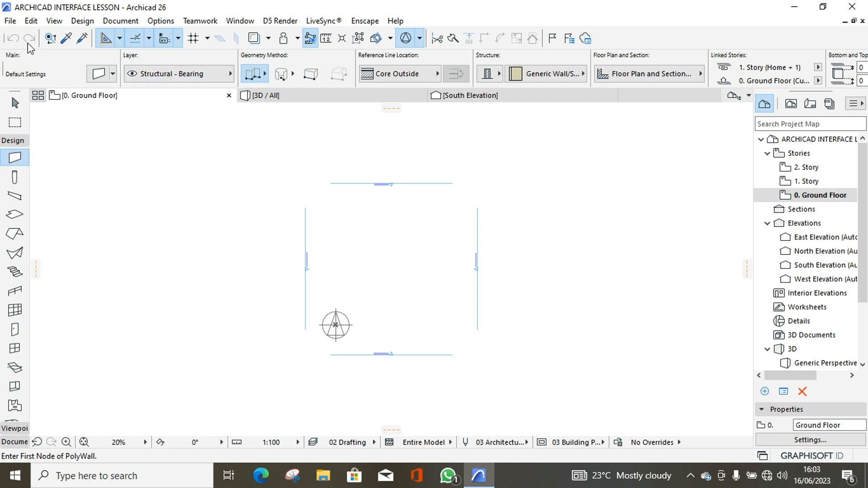
pyautogui.click(31, 21)
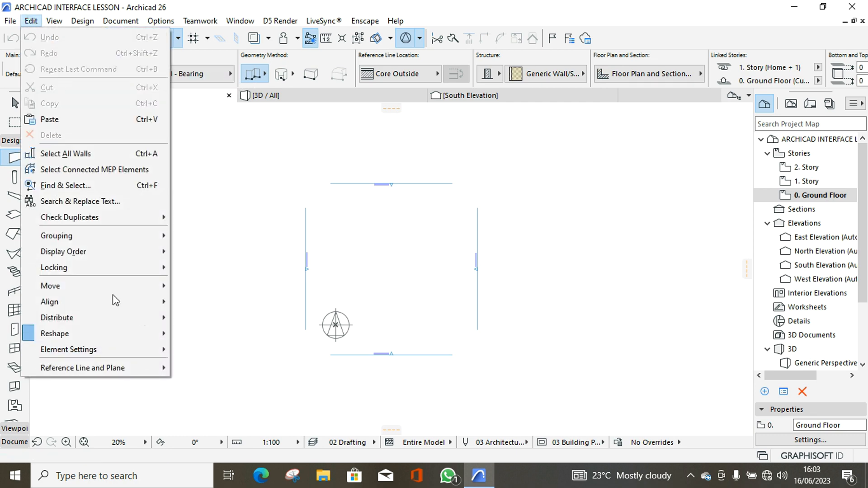
pyautogui.moveTo(81, 24)
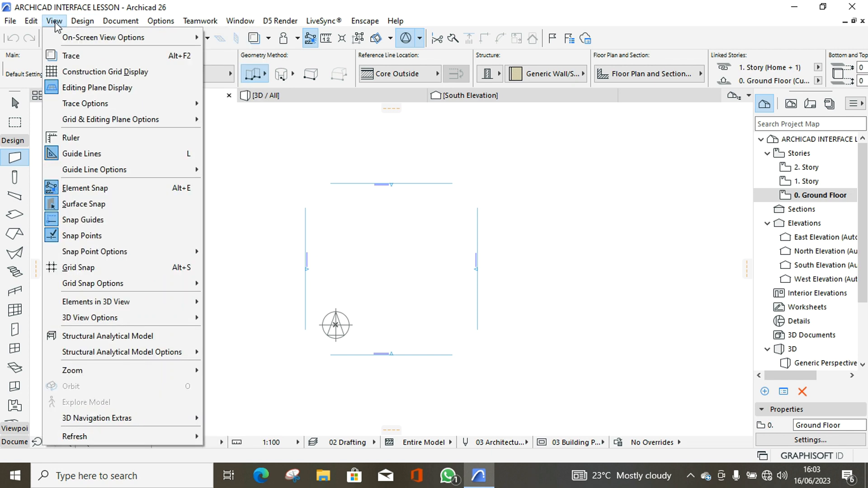
pyautogui.moveTo(114, 23)
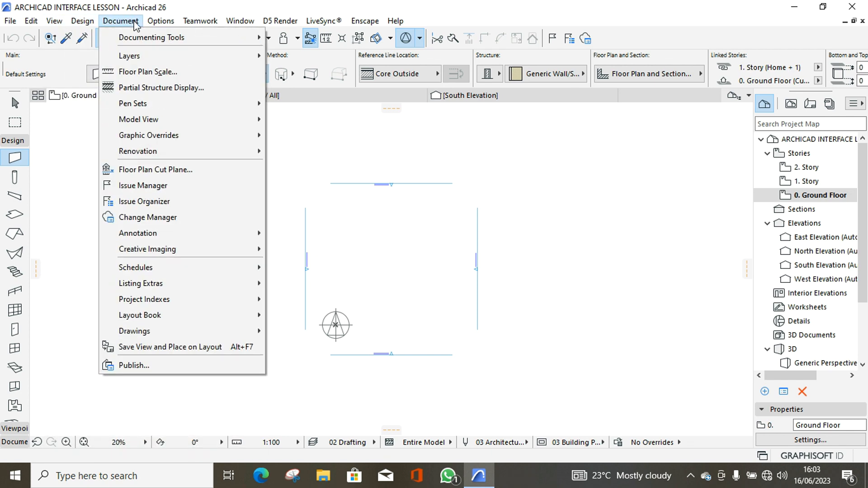
pyautogui.moveTo(185, 23)
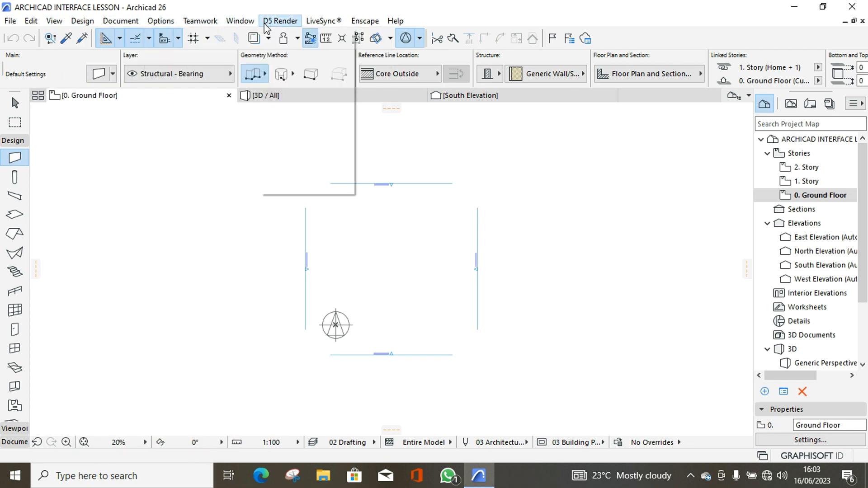
pyautogui.click(390, 156)
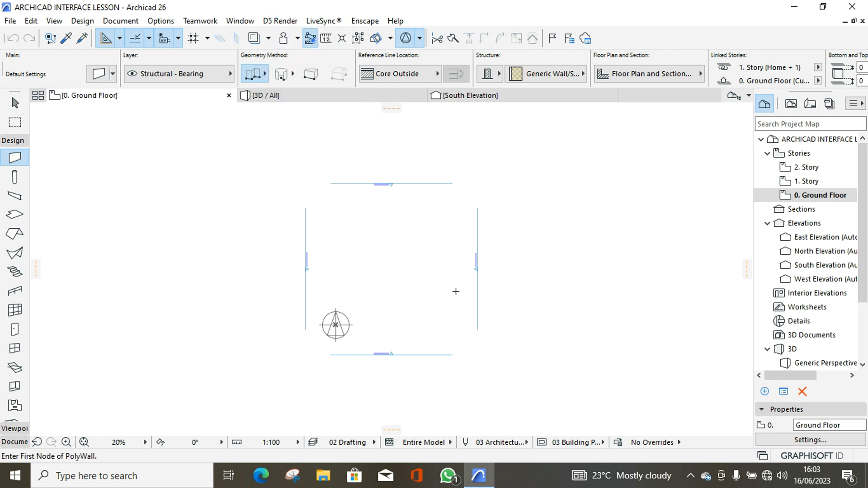
# - Examine the west and north elevation markers on the ground floor plan up close
pyautogui.scroll(7, 312, 268)
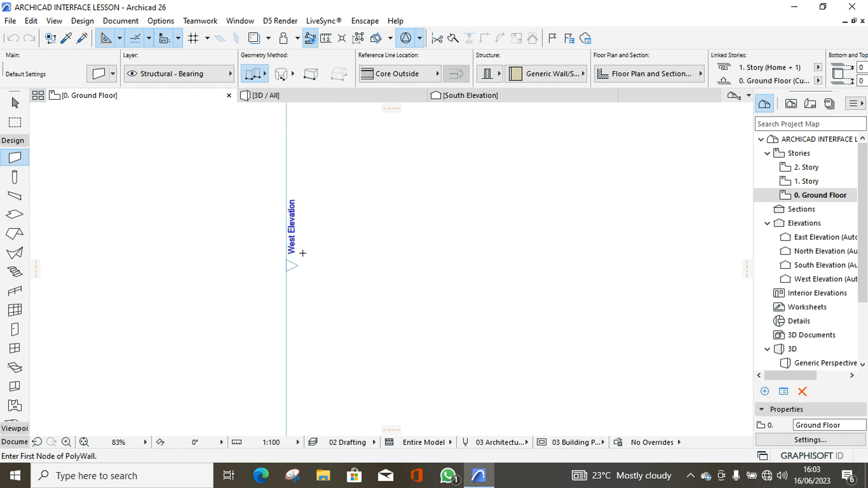
pyautogui.scroll(-5, 230, 251)
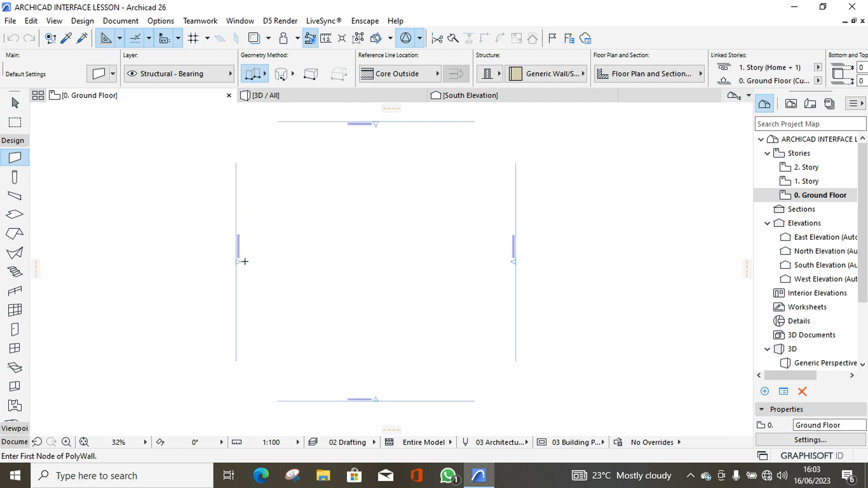
pyautogui.scroll(3, 348, 143)
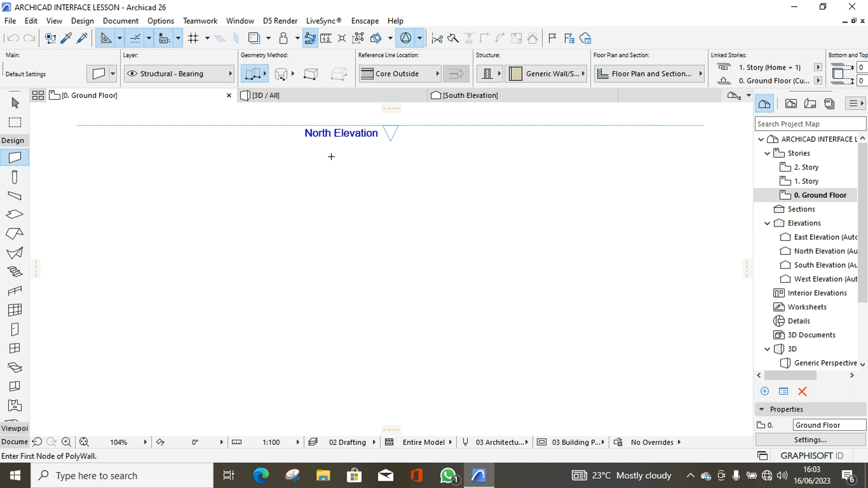
pyautogui.scroll(-3, 329, 155)
pyautogui.scroll(-4, 334, 285)
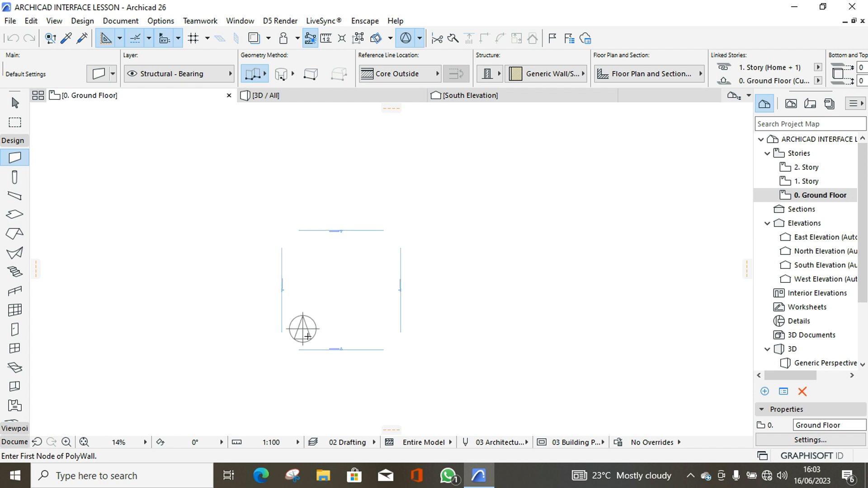
# - Move the circled survey point marker horizontally a short distance to the right of the project origin
pyautogui.scroll(2, 326, 353)
pyautogui.scroll(5, 327, 350)
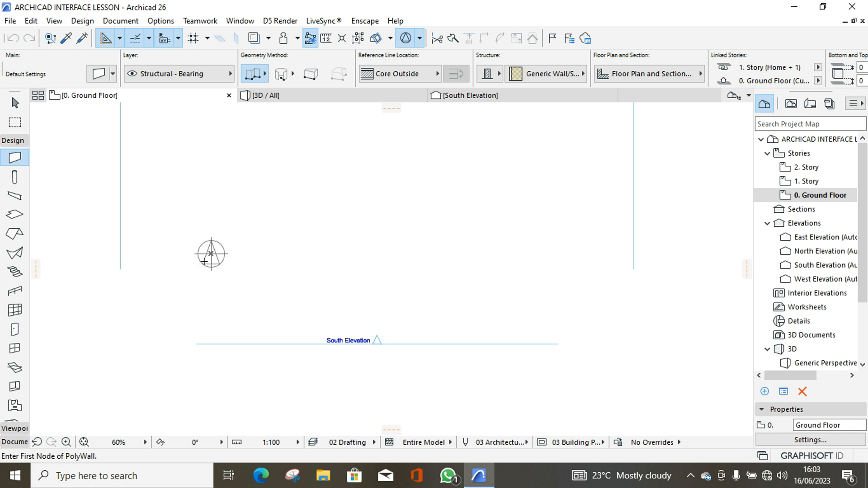
pyautogui.scroll(4, 201, 258)
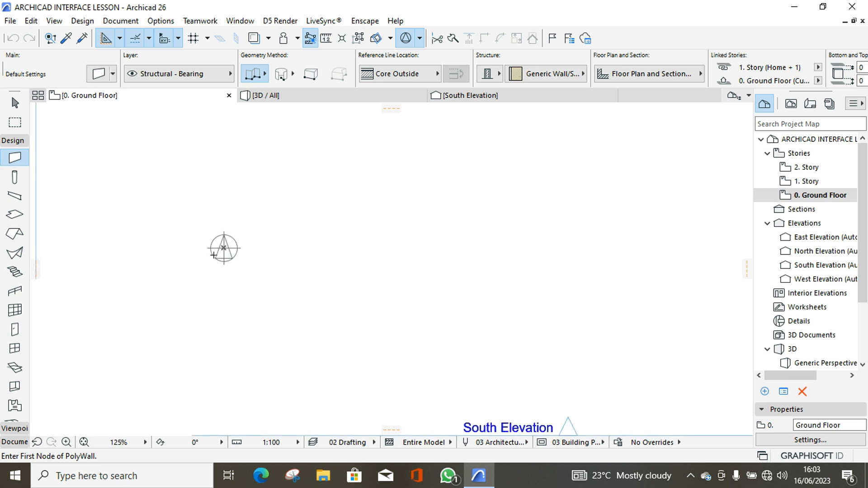
pyautogui.scroll(4, 223, 248)
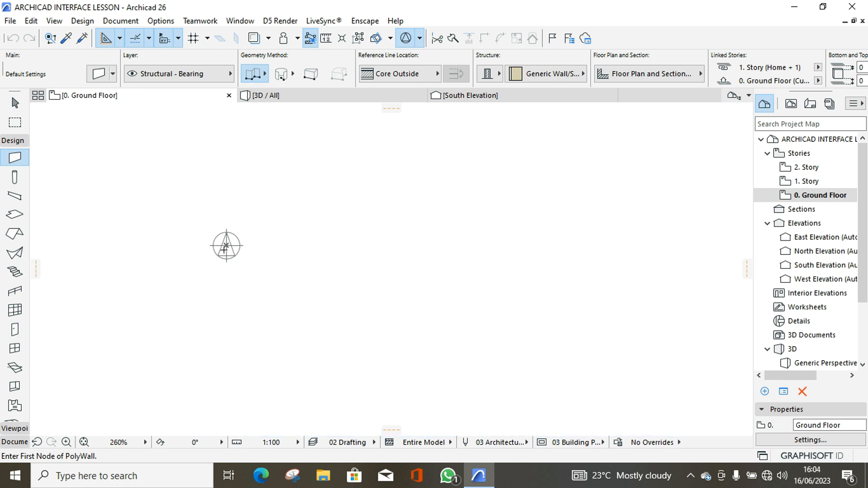
pyautogui.moveTo(227, 244); pyautogui.dragTo(337, 245)
pyautogui.scroll(-5, 202, 265)
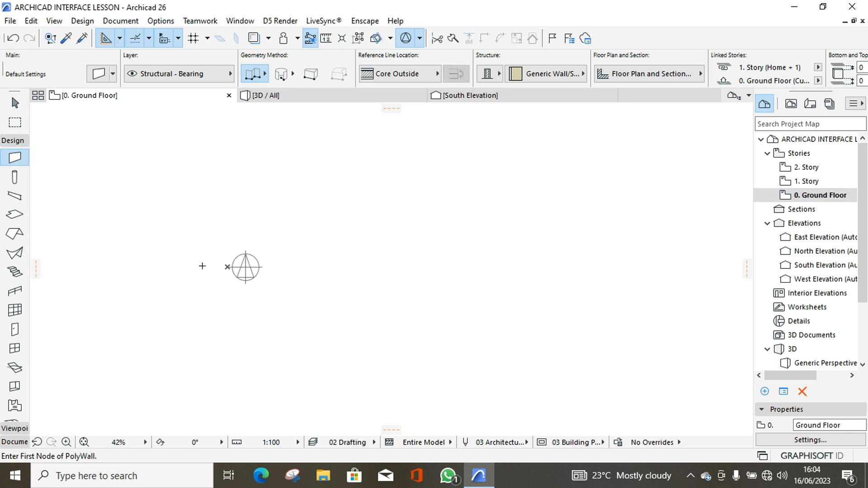
pyautogui.scroll(1, 226, 263)
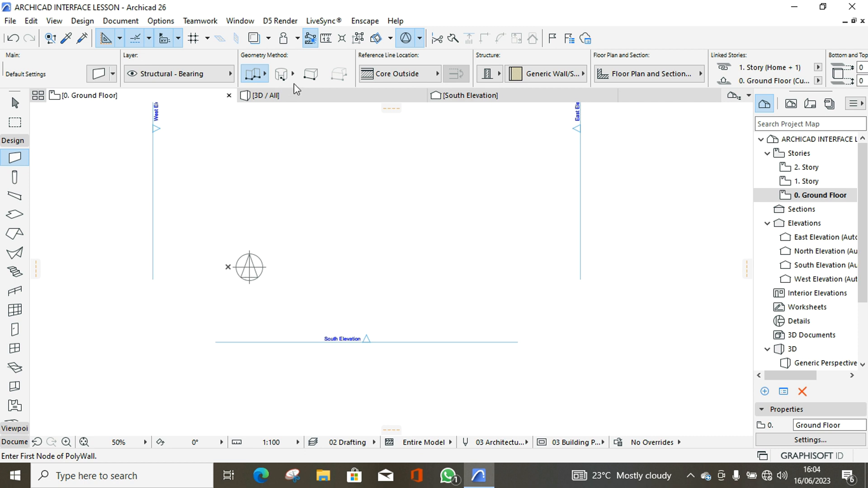
pyautogui.scroll(-3, 301, 306)
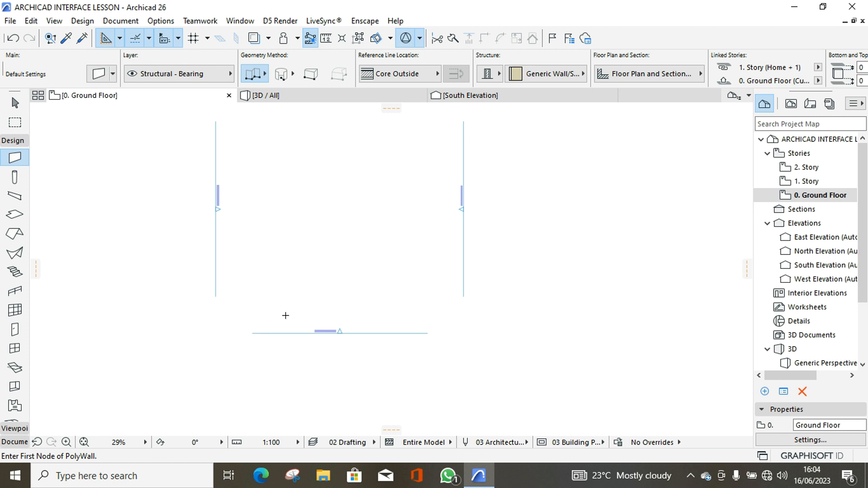
# - Review the available Lumion LiveSync commands, and leave without choosing one
pyautogui.scroll(-1, 288, 316)
pyautogui.click(324, 20)
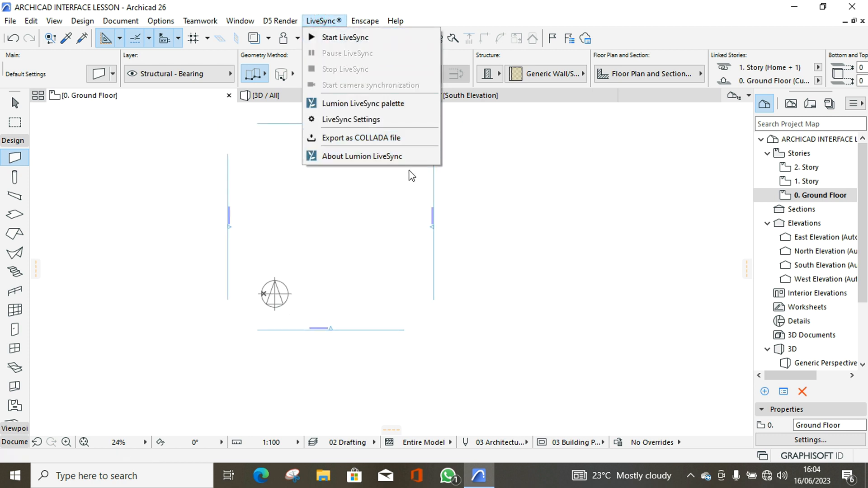
pyautogui.click(500, 175)
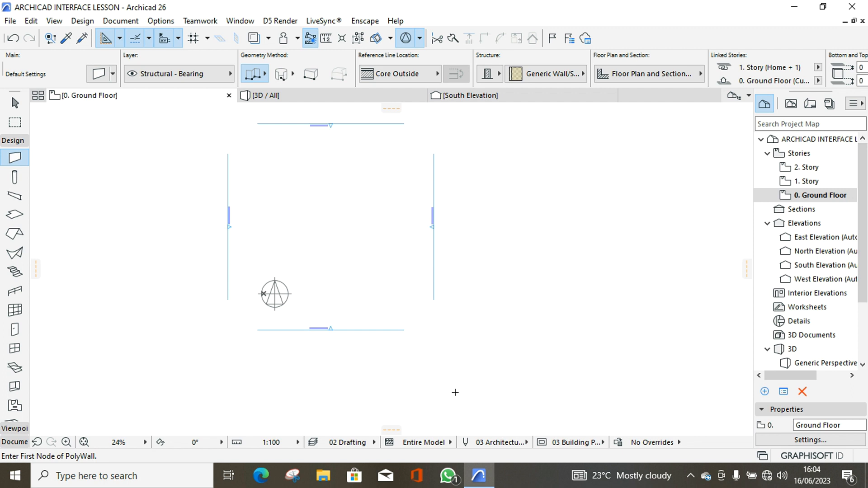
# - Look through the project's View Map, Layout Book and Publisher Sets in the Navigator
pyautogui.click(791, 104)
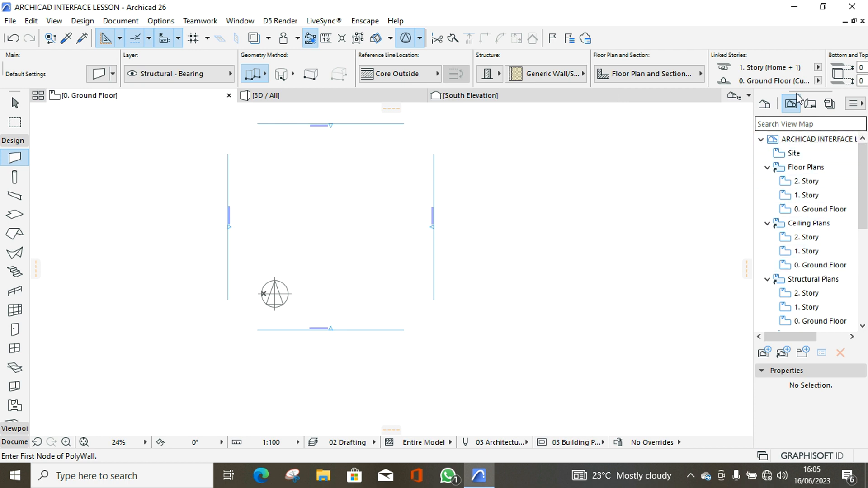
pyautogui.click(811, 105)
pyautogui.click(829, 104)
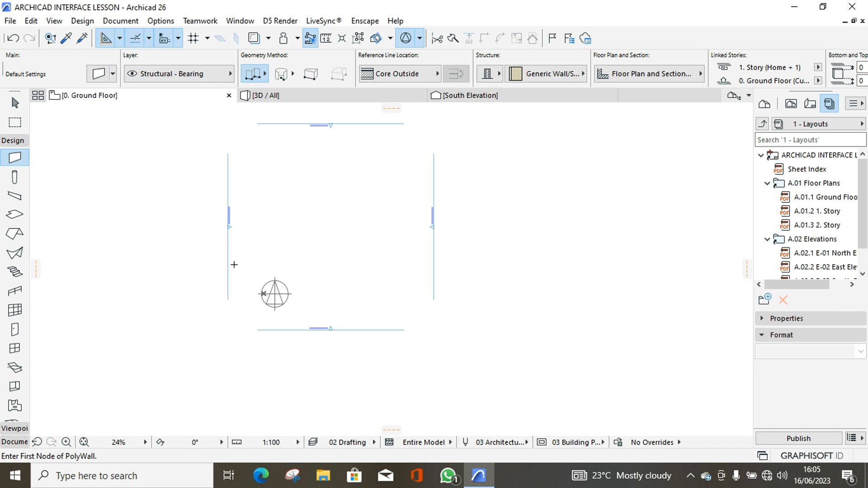
# - Draw two closely spaced horizontal lines with the Line tool in the upper part of the area between the elevation markers
pyautogui.click(13, 442)
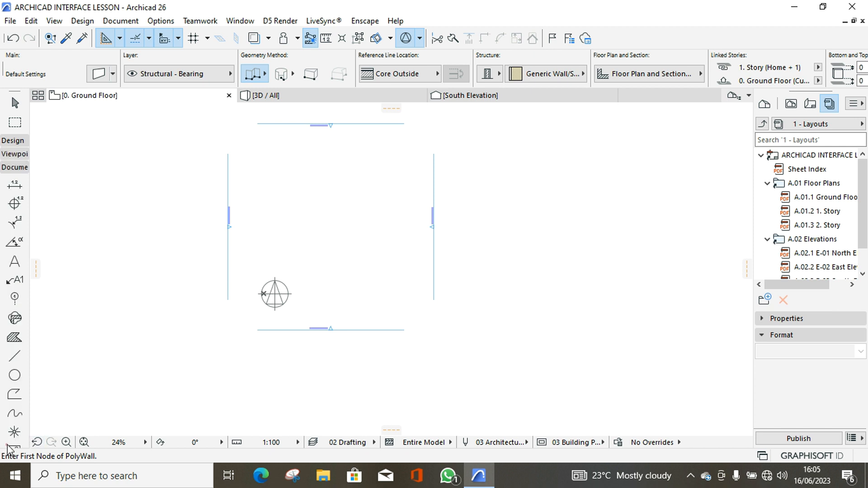
pyautogui.click(23, 360)
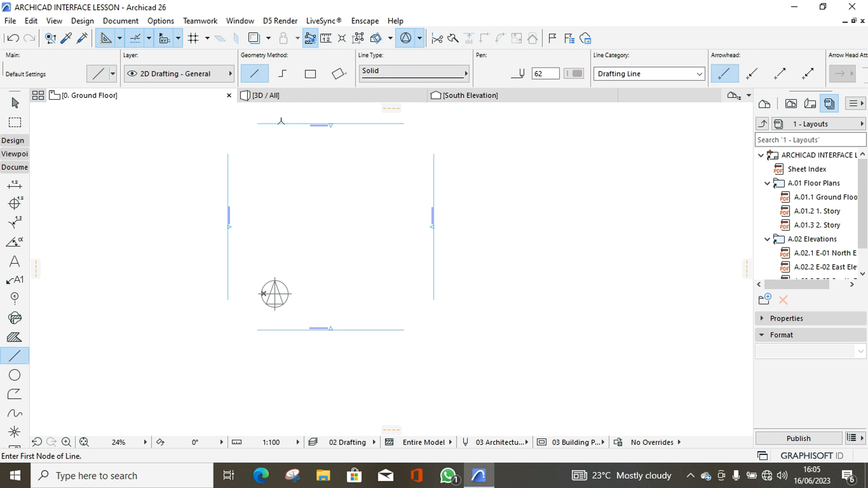
pyautogui.click(250, 168)
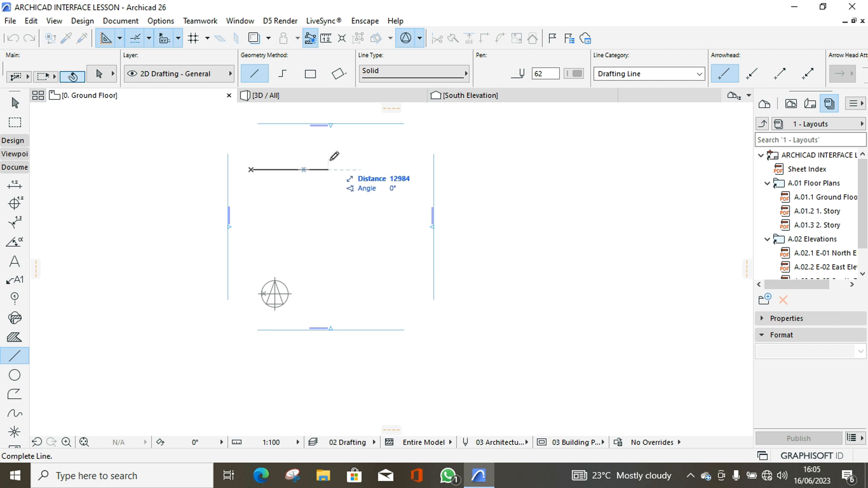
pyautogui.click(367, 170)
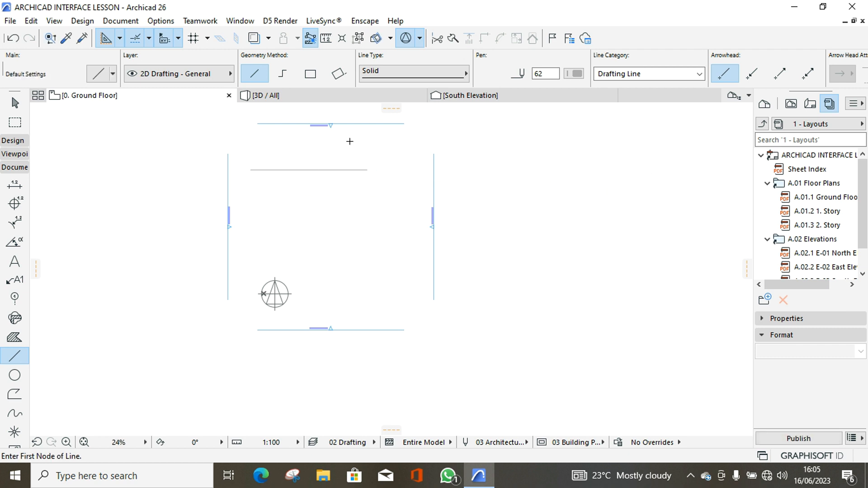
pyautogui.scroll(2, 250, 163)
pyautogui.click(253, 174)
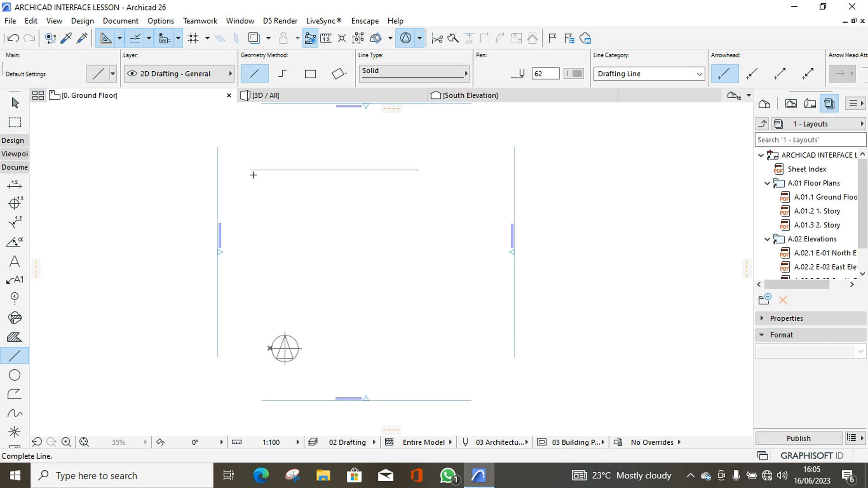
pyautogui.click(422, 175)
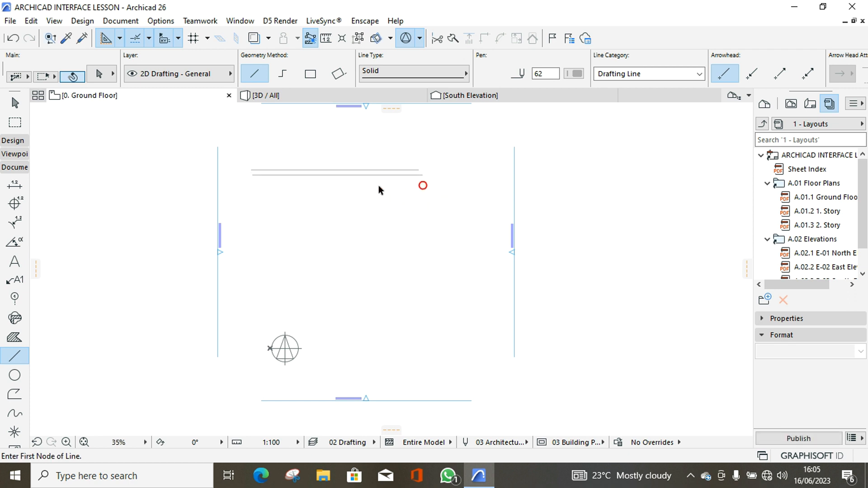
# - Draw two closely spaced vertical lines downward from near the western end of the upper horizontal line
pyautogui.press('shift')
pyautogui.click(260, 170)
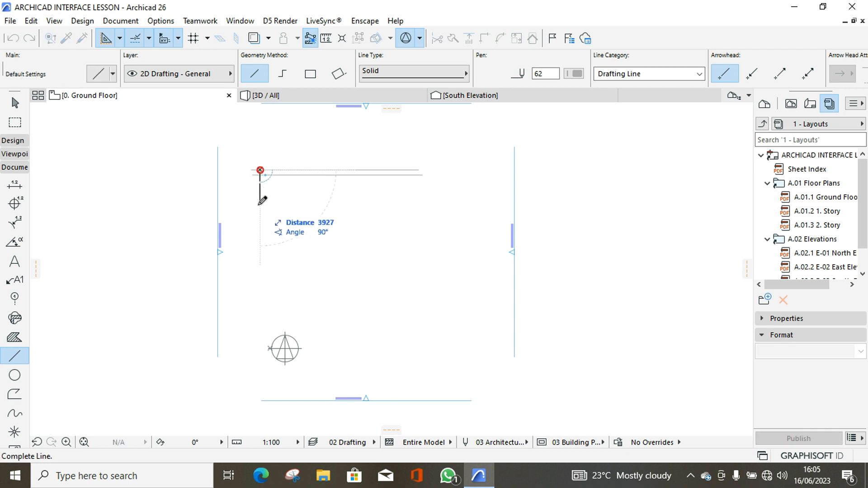
pyautogui.click(260, 259)
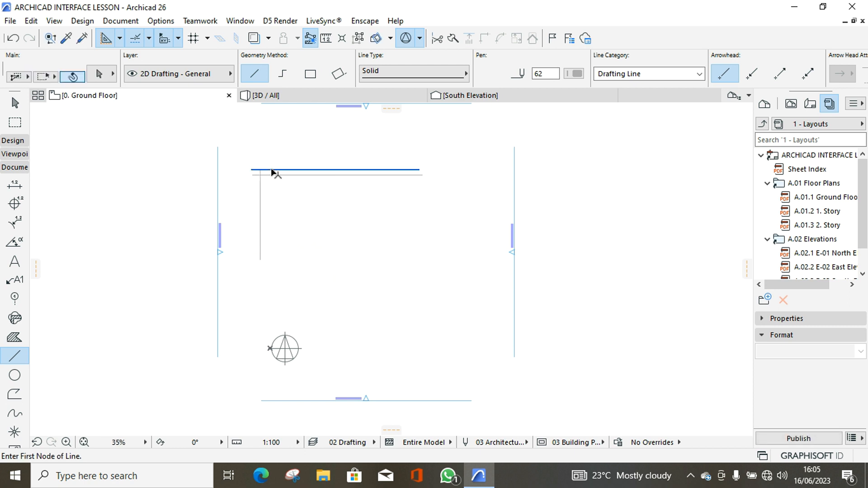
pyautogui.click(300, 260)
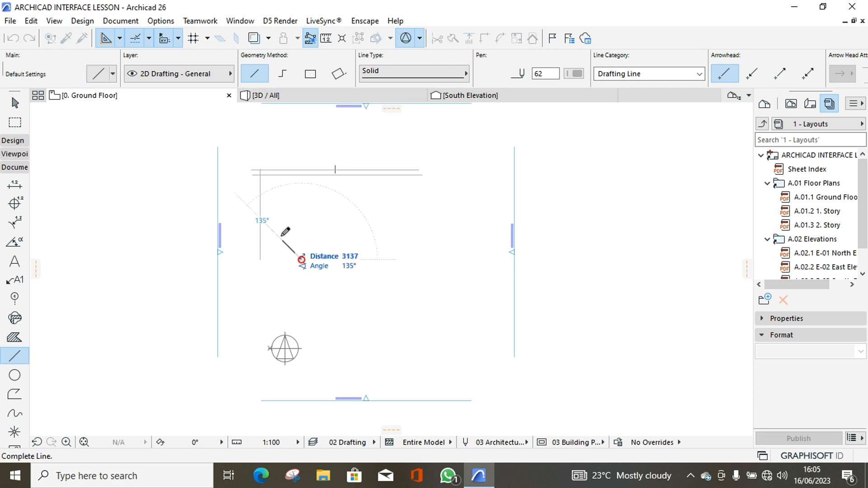
pyautogui.click(300, 260)
pyautogui.click(267, 169)
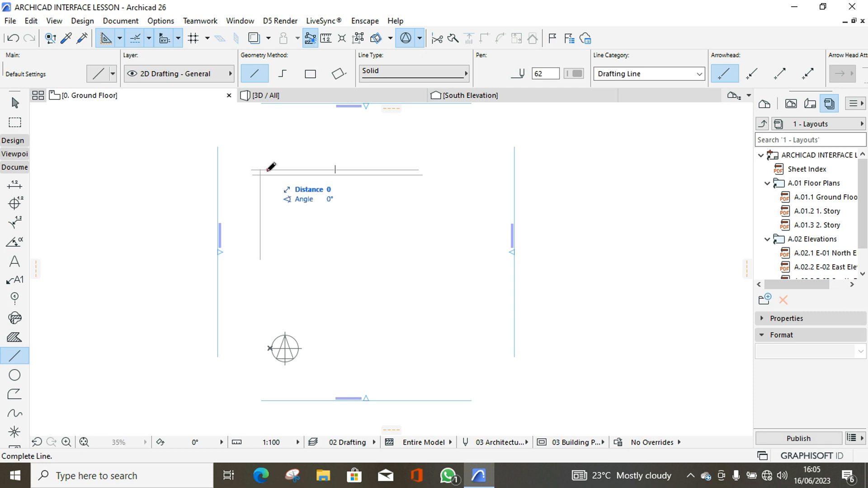
pyautogui.click(267, 261)
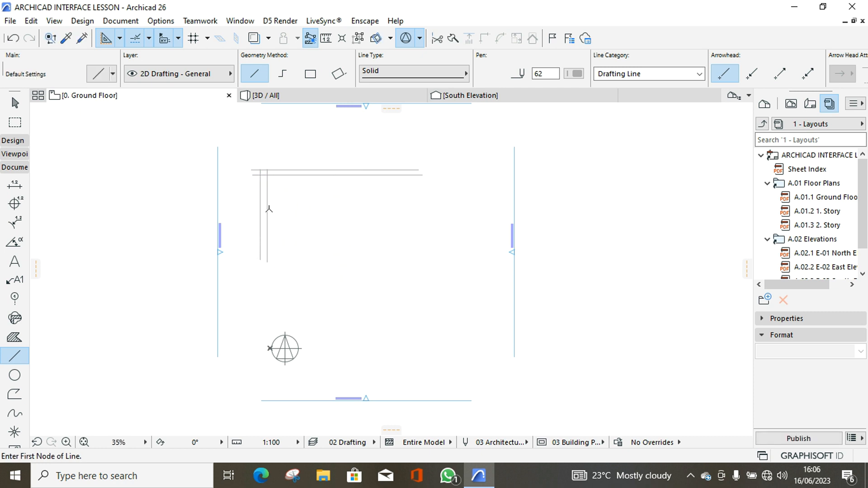
# - Select all four drafted lines on the ground floor plan together and delete them
pyautogui.keyDown('shift'); pyautogui.click(254, 230); pyautogui.keyUp('shift')
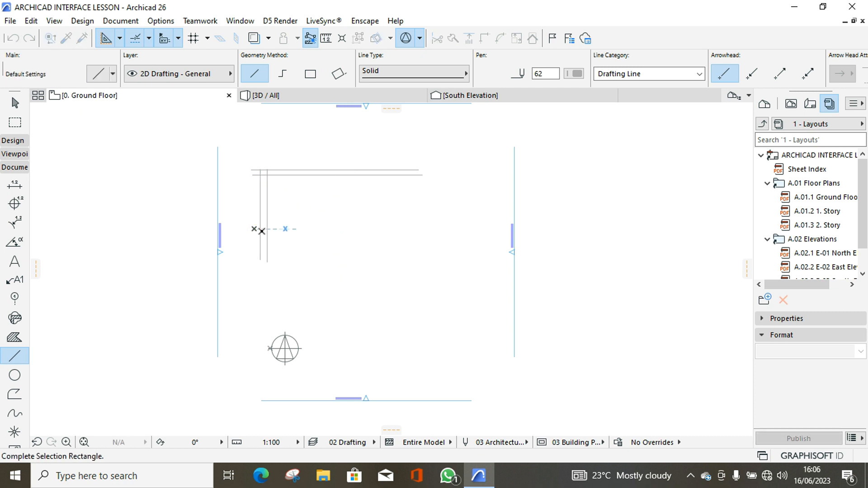
pyautogui.keyDown('shift'); pyautogui.click(290, 224); pyautogui.keyUp('shift')
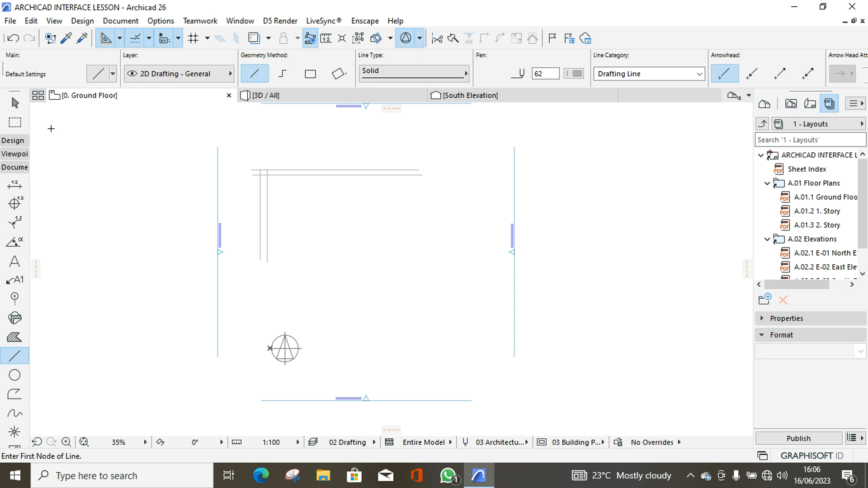
pyautogui.click(14, 103)
pyautogui.click(449, 147)
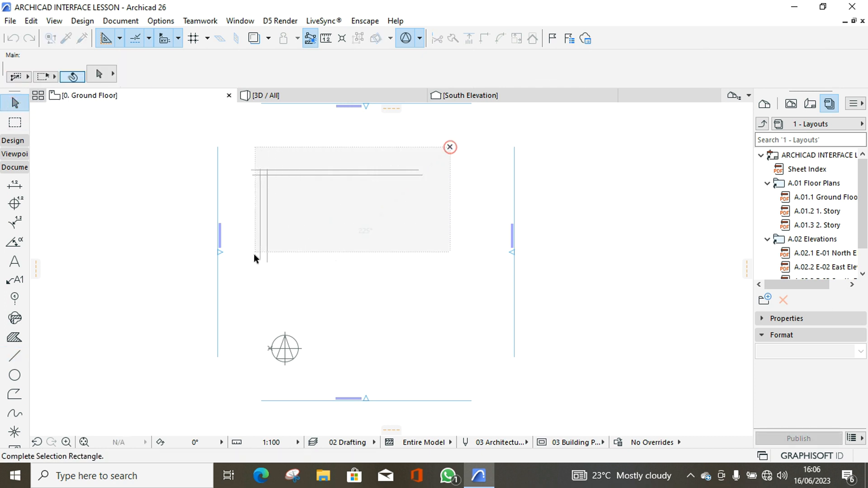
pyautogui.click(239, 291)
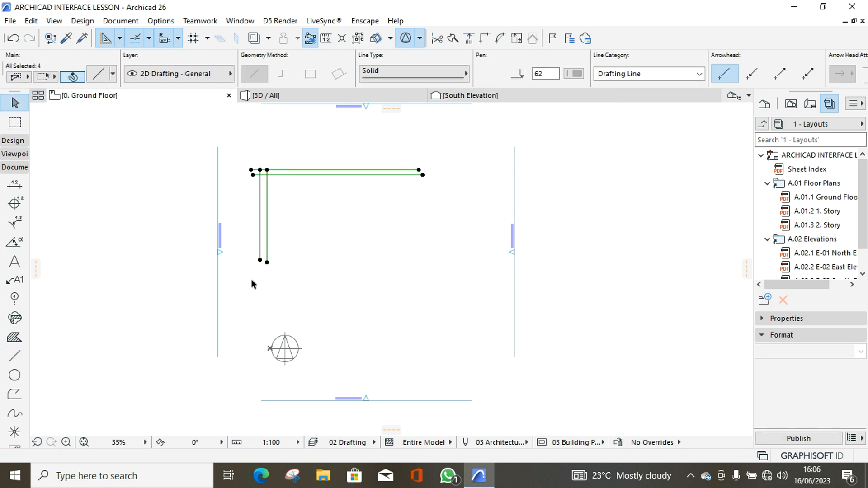
pyautogui.press('Delete')
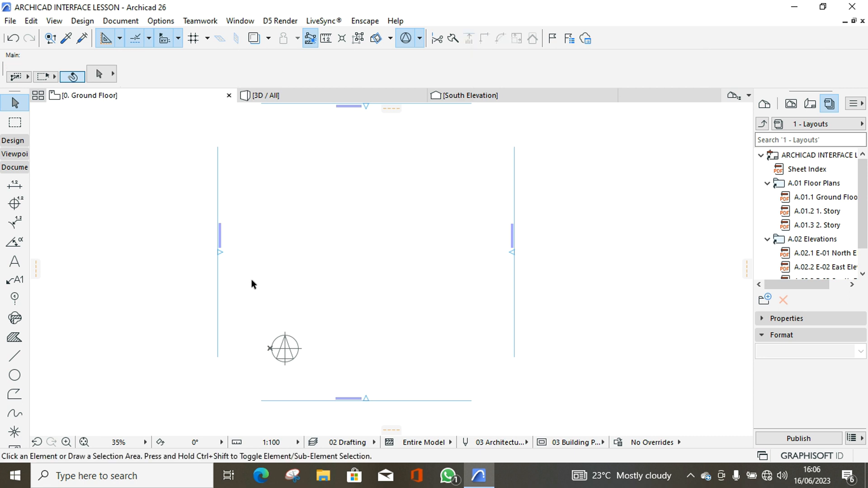
# - Draw an open, stepped chain of five connected walls with the Wall tool, using the default Structural - Bearing settings
pyautogui.click(16, 140)
pyautogui.click(14, 158)
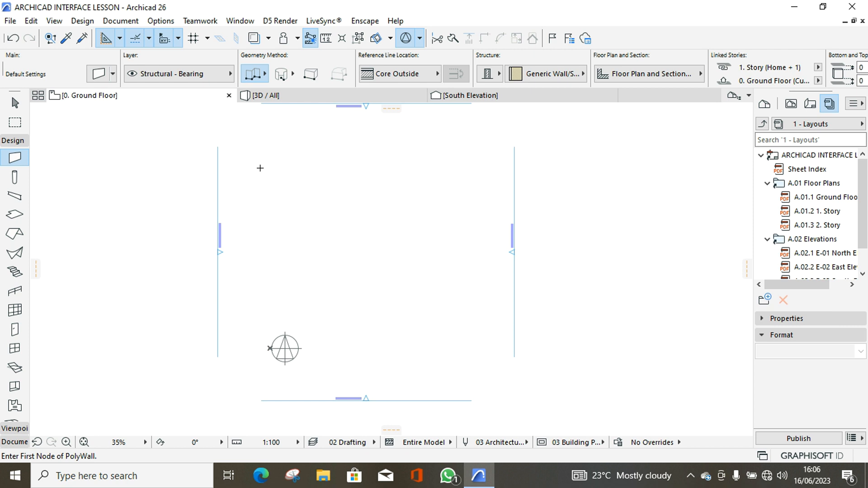
pyautogui.click(264, 160)
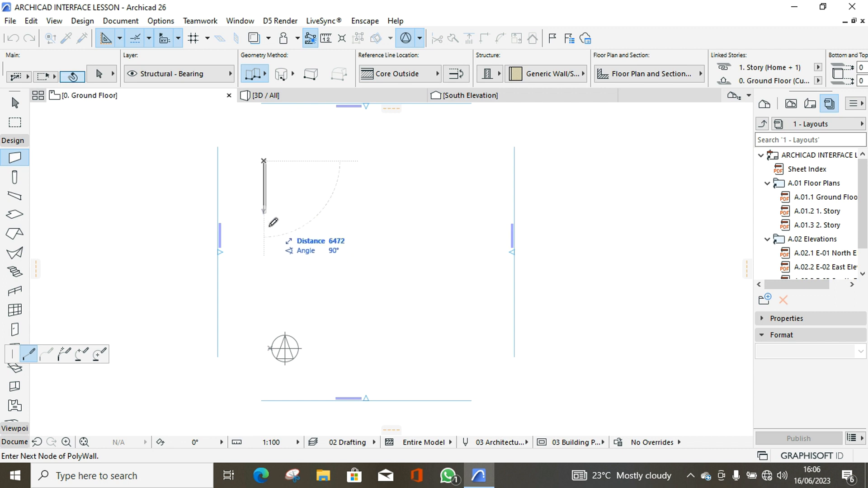
pyautogui.click(265, 227)
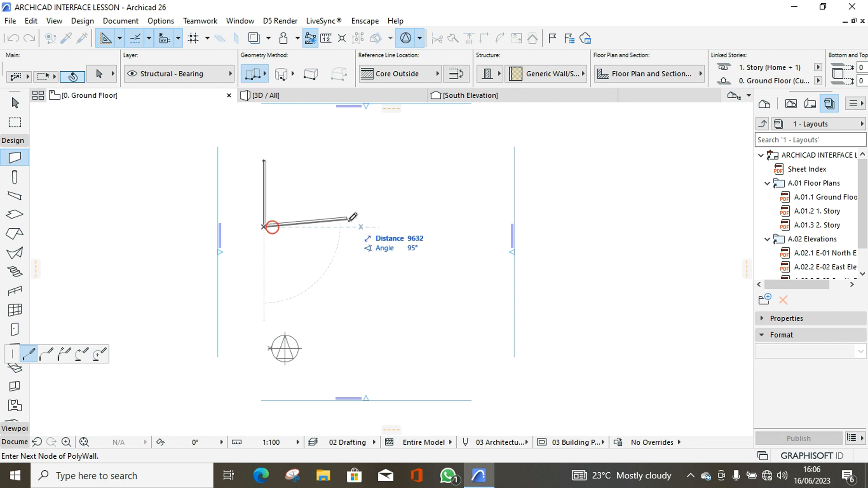
pyautogui.click(352, 232)
pyautogui.click(351, 176)
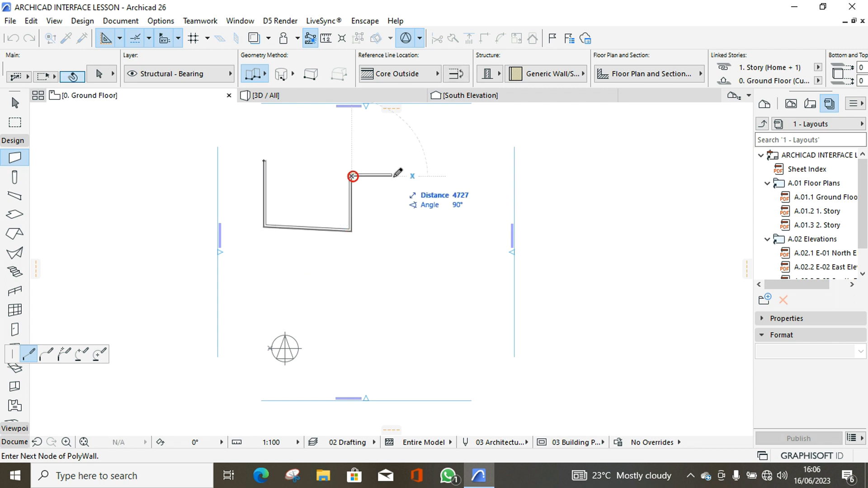
pyautogui.click(406, 177)
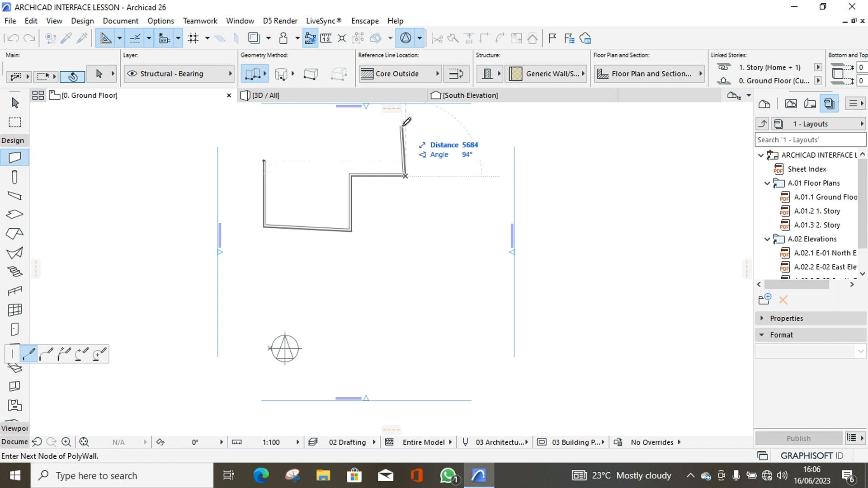
pyautogui.doubleClick(406, 118)
pyautogui.click(406, 119)
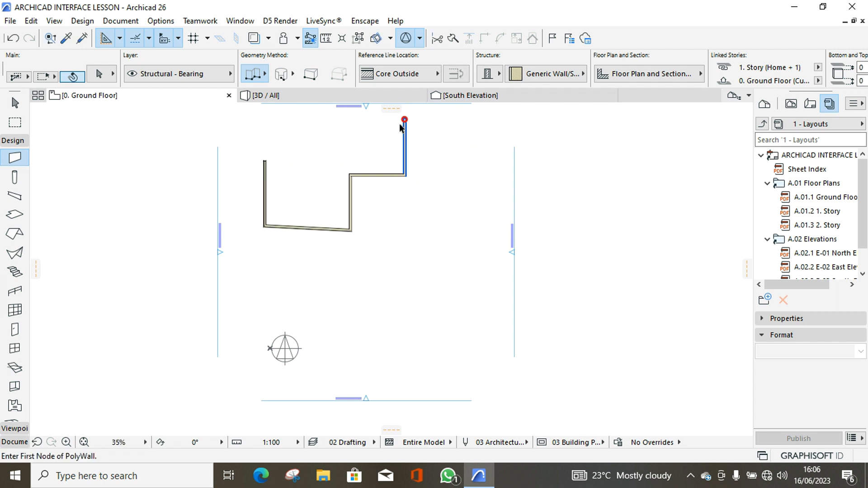
# - Select the whole stepped wall chain and delete it from the ground floor plan
pyautogui.scroll(-3, 302, 263)
pyautogui.scroll(1, 309, 255)
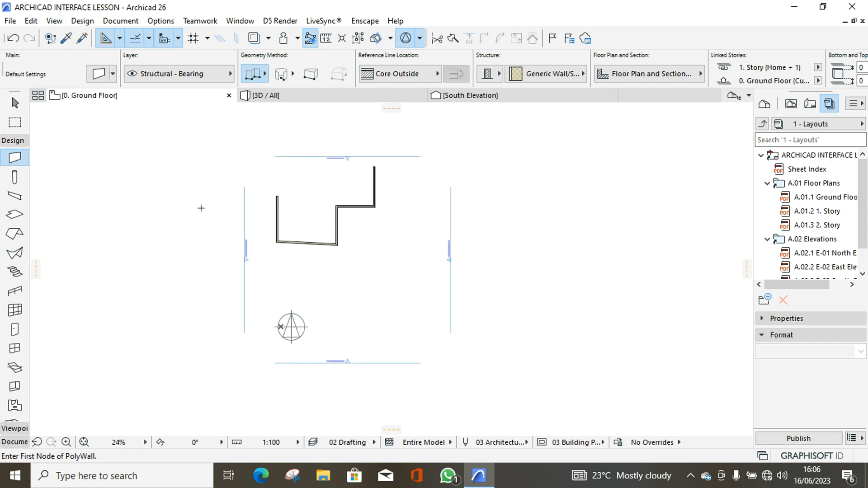
pyautogui.click(14, 104)
pyautogui.click(304, 244)
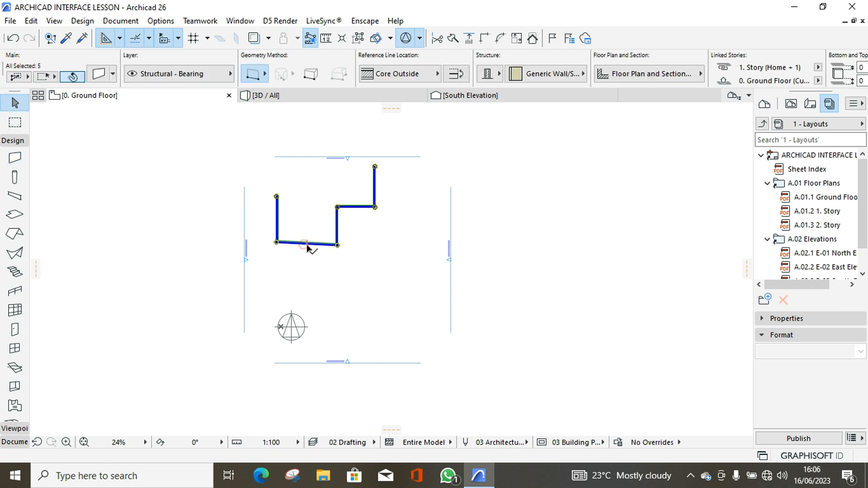
pyautogui.press('Delete')
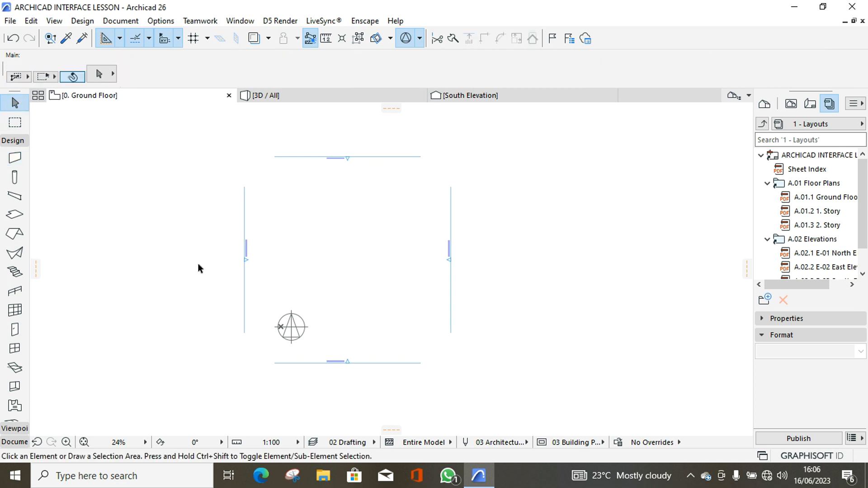
# - Draw a closed rectangle of chained walls, about 21050 by 10680 mm, between the elevation markers and above the survey point
pyautogui.click(15, 157)
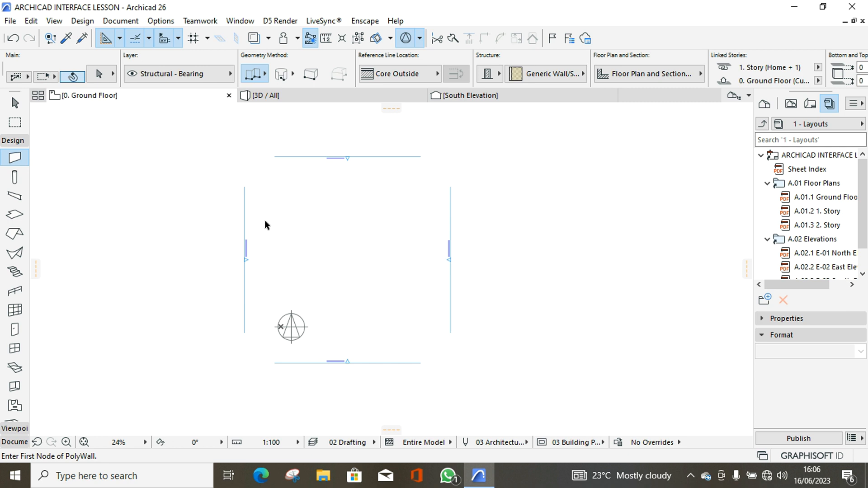
pyautogui.click(265, 205)
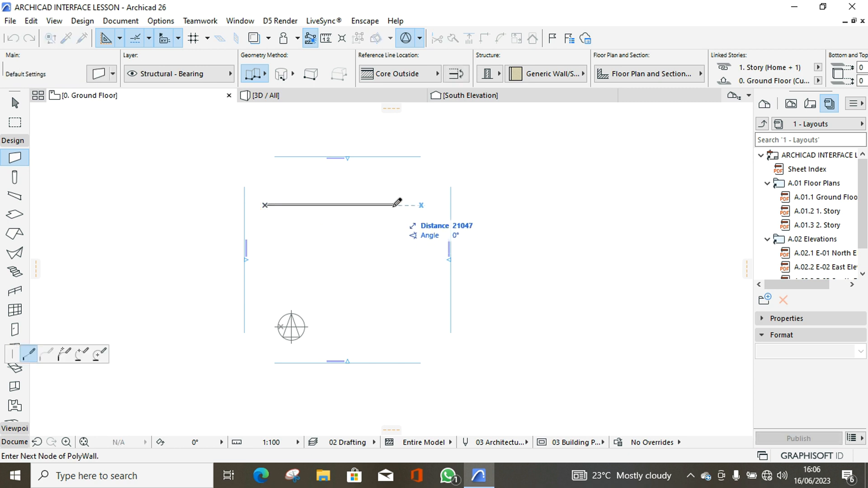
pyautogui.click(393, 205)
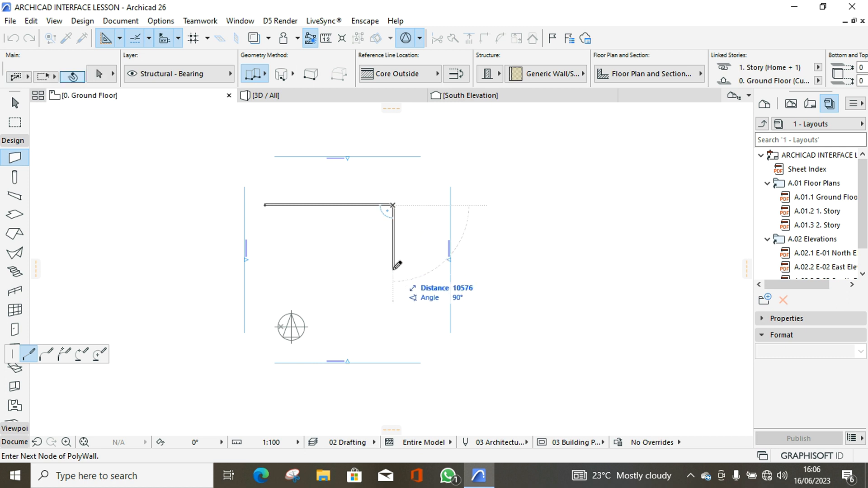
pyautogui.click(392, 269)
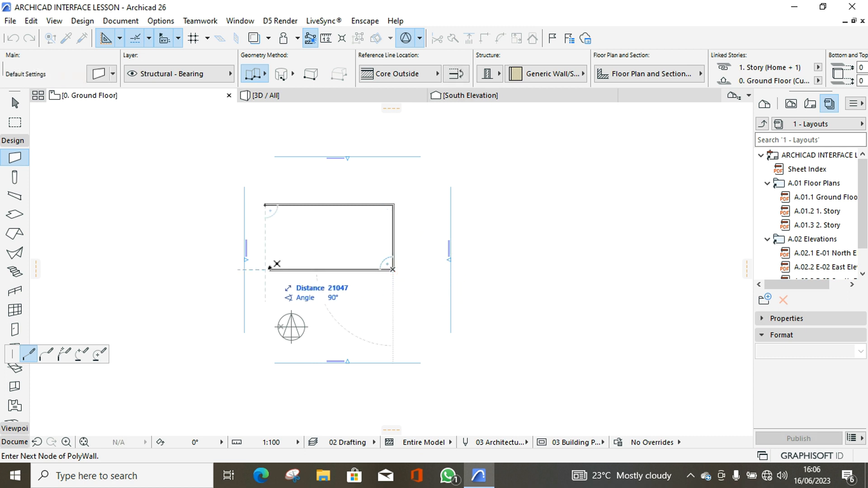
pyautogui.click(265, 269)
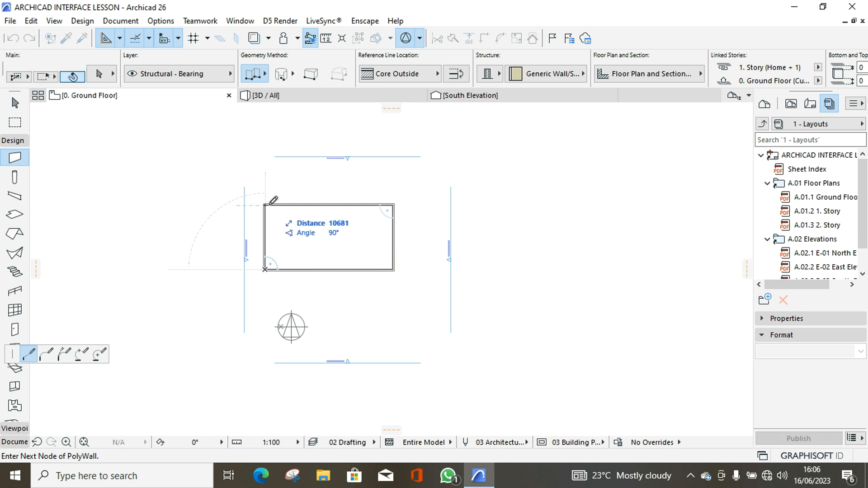
pyautogui.click(265, 206)
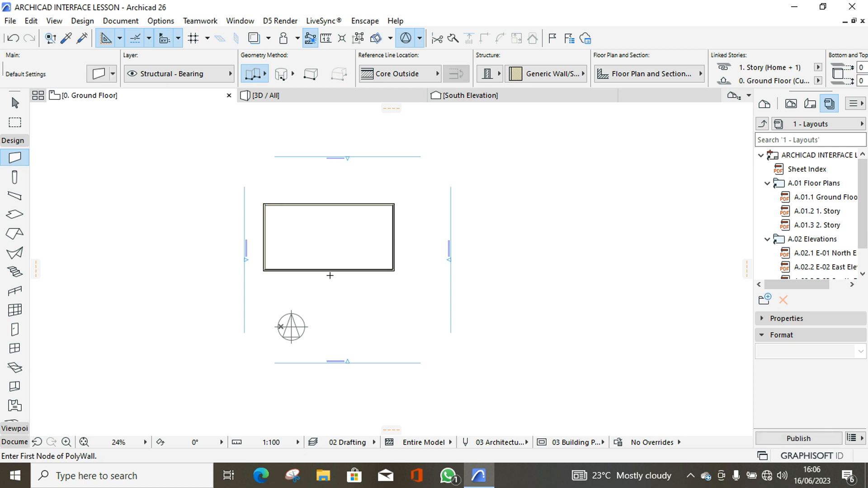
# - Examine the Wall tool's geometry methods and its reference line location options
pyautogui.scroll(1, 270, 235)
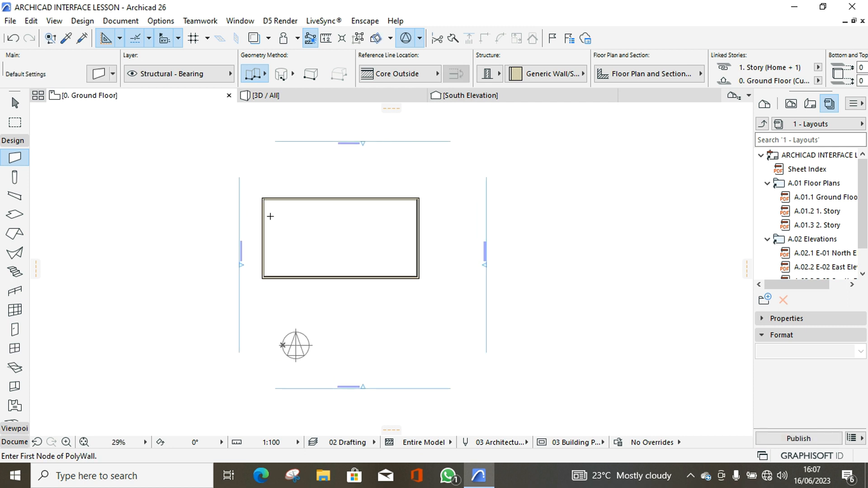
pyautogui.click(15, 103)
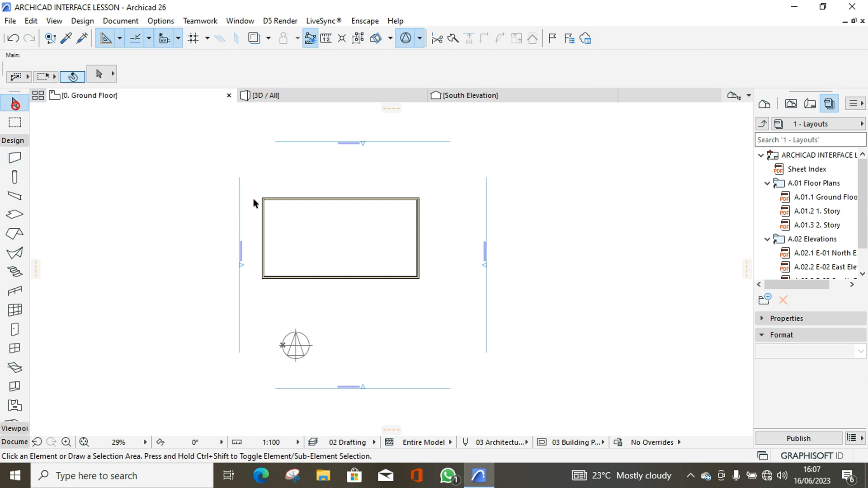
pyautogui.click(15, 158)
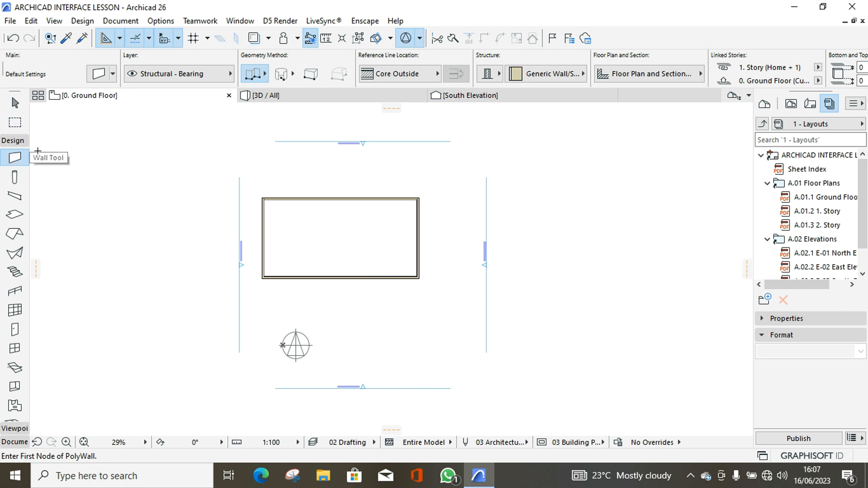
pyautogui.click(264, 75)
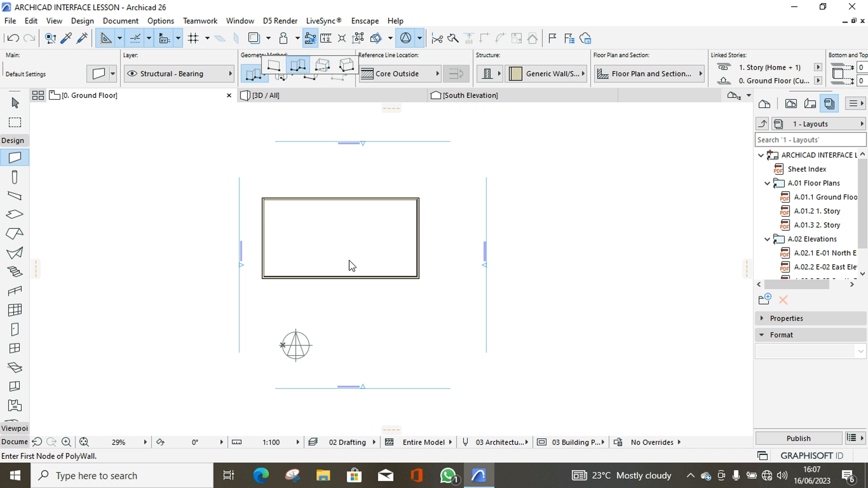
pyautogui.click(372, 165)
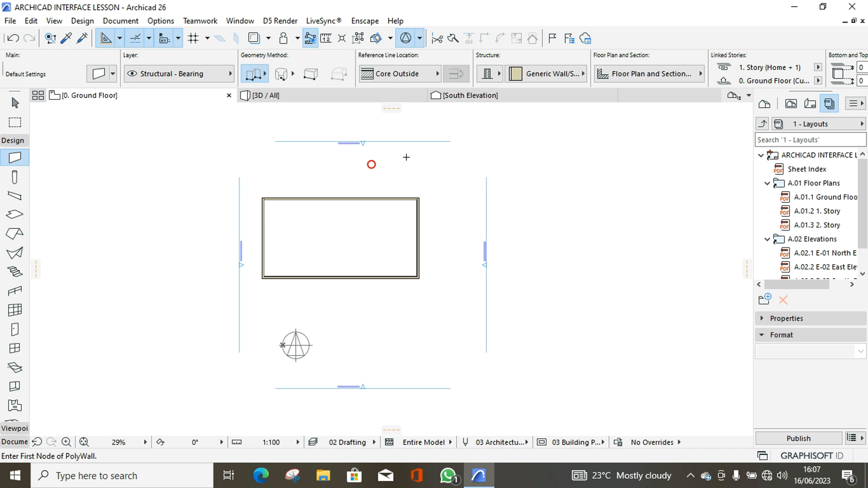
pyautogui.click(402, 81)
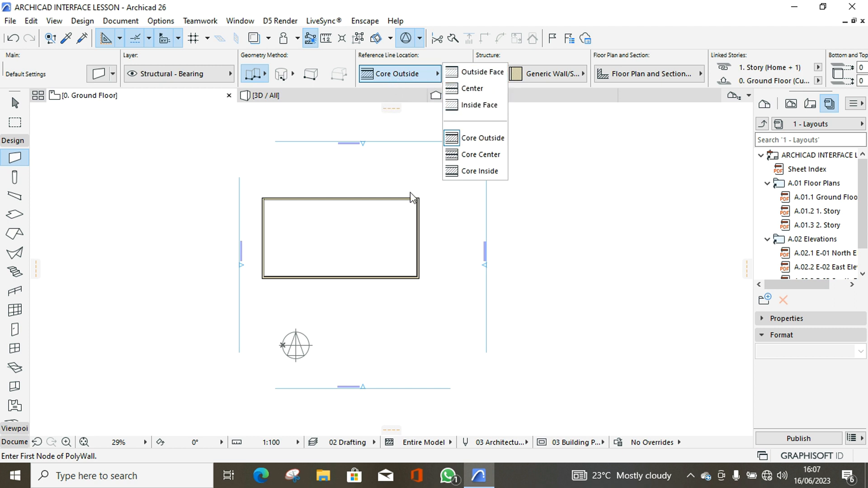
pyautogui.click(386, 134)
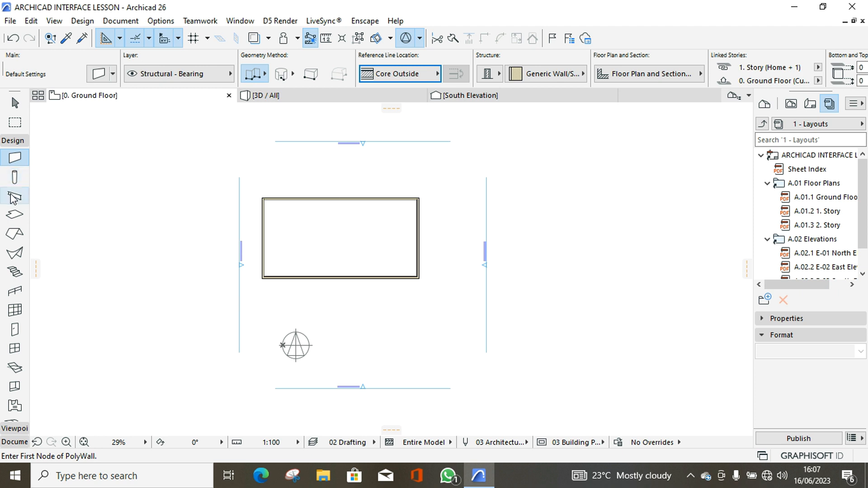
# - Try drawing an irregular polygonal slab just outside the walls' north-west corner, and undo it
pyautogui.click(14, 181)
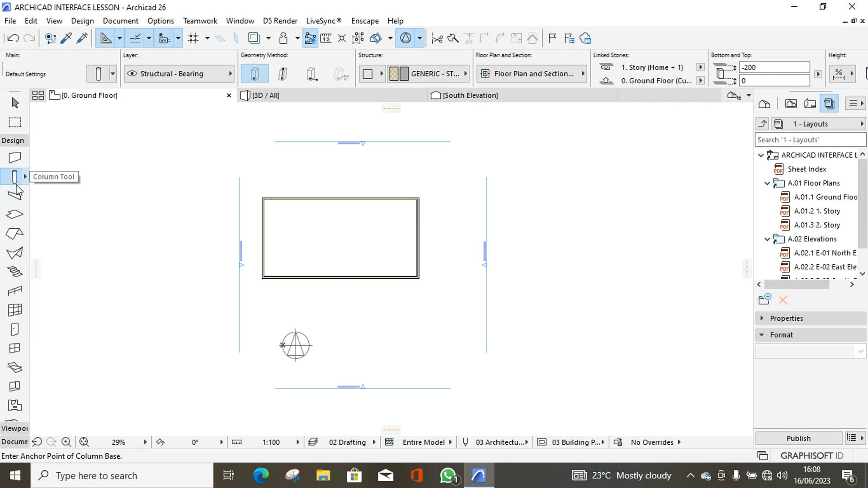
pyautogui.click(15, 214)
pyautogui.scroll(5, 280, 198)
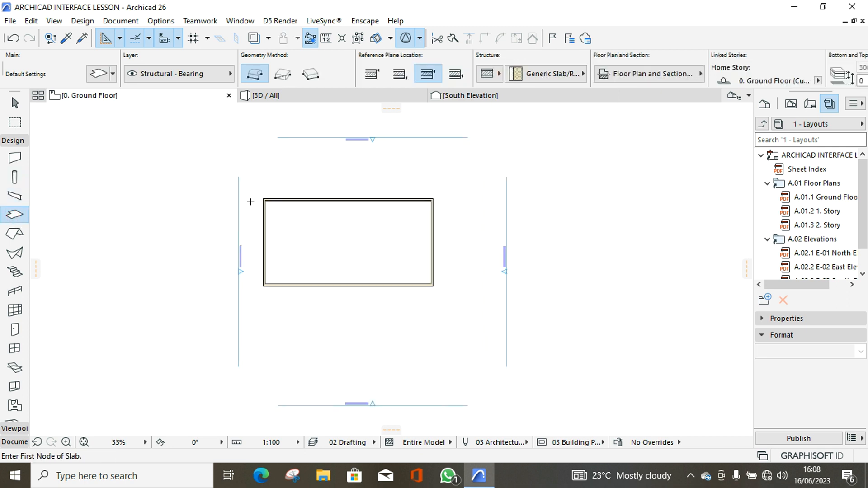
pyautogui.scroll(4, 282, 198)
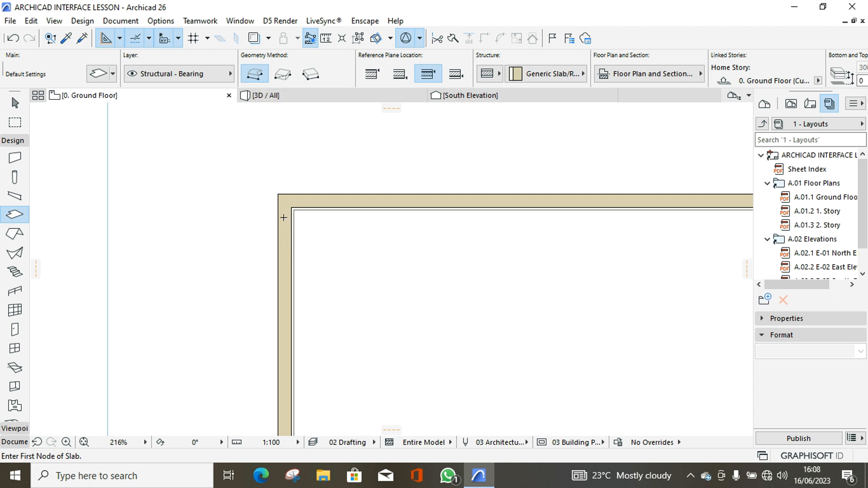
pyautogui.click(278, 195)
pyautogui.click(189, 126)
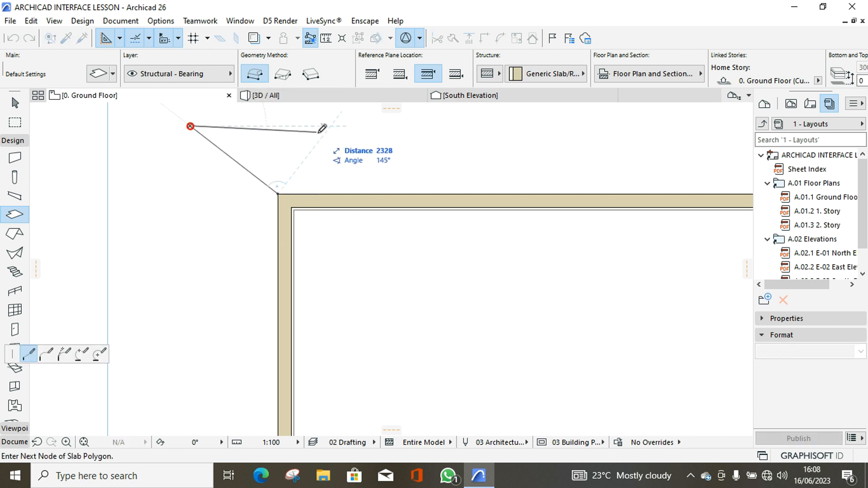
pyautogui.click(318, 132)
pyautogui.click(272, 189)
pyautogui.click(187, 181)
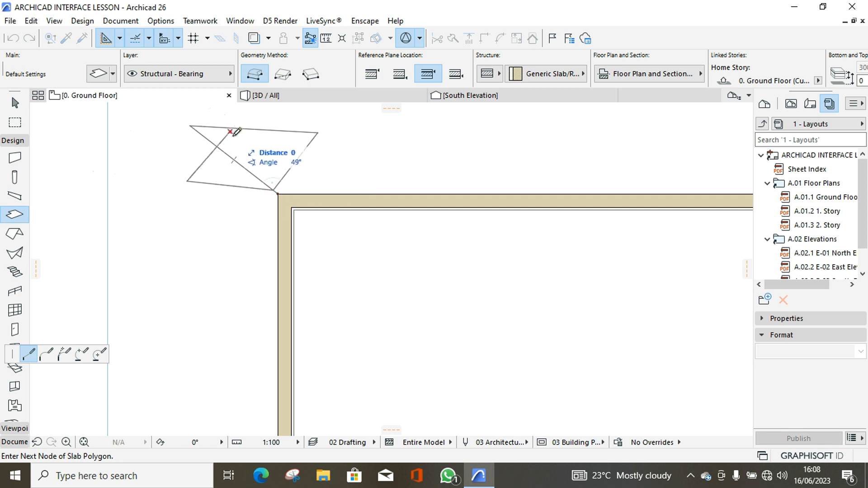
pyautogui.click(230, 131)
pyautogui.click(238, 168)
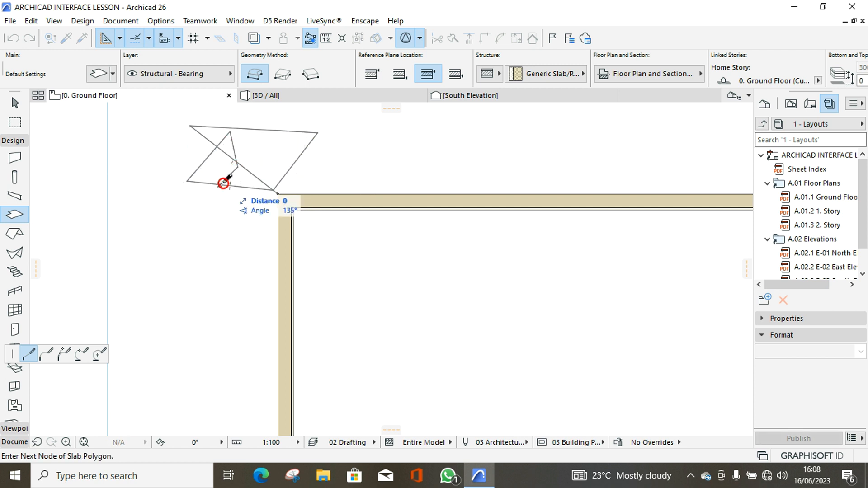
pyautogui.doubleClick(220, 184)
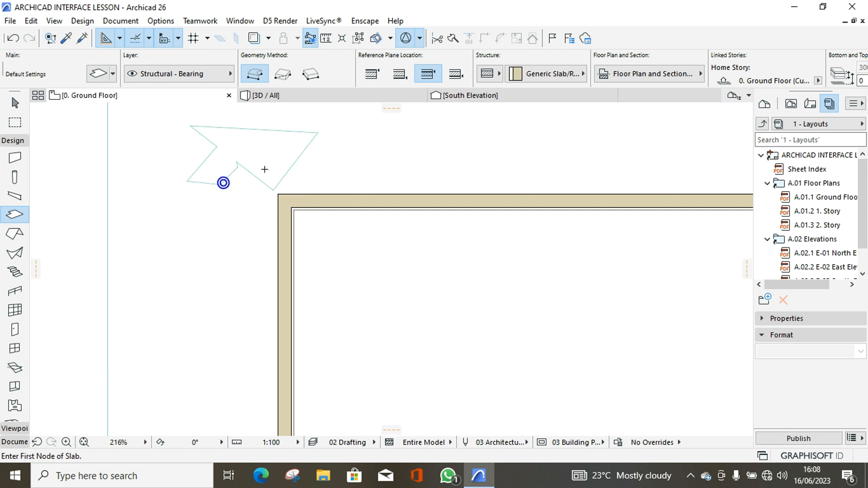
pyautogui.click(13, 38)
# - Draw a rectangular slab from the outer north-west corner of the walls to their south-east corner
pyautogui.click(282, 75)
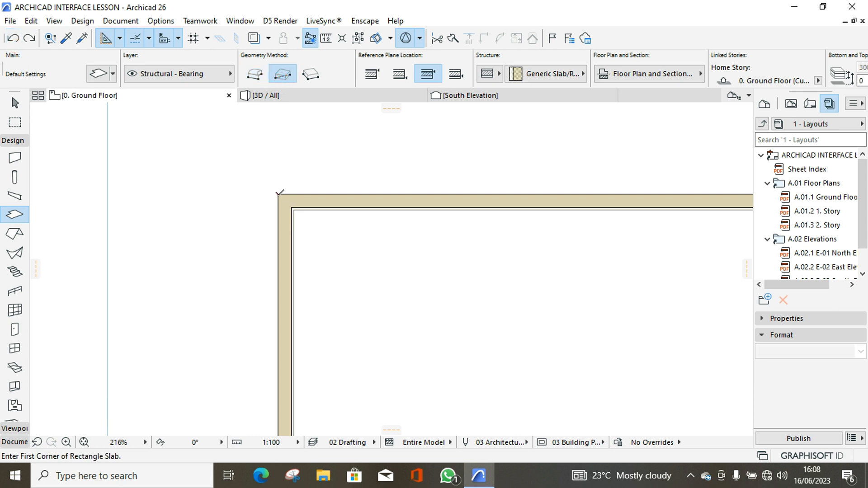
pyautogui.click(279, 193)
pyautogui.scroll(-5, 232, 168)
pyautogui.scroll(5, 333, 211)
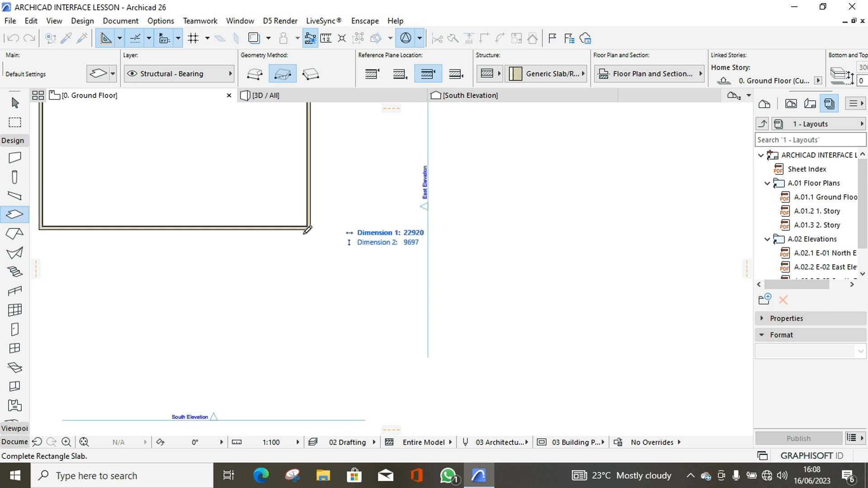
pyautogui.click(309, 228)
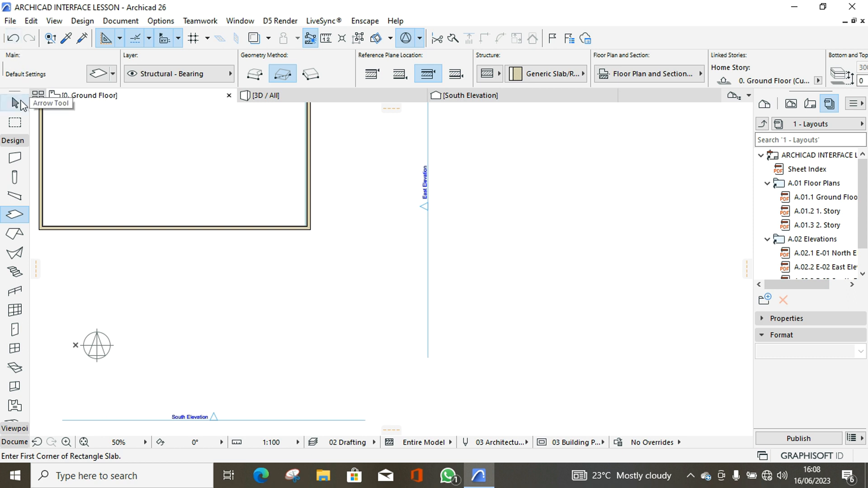
# - Offset the slab's east edge outward to the outer face of the east wall, and deselect the slab
pyautogui.click(15, 103)
pyautogui.click(126, 136)
pyautogui.scroll(-3, 304, 220)
pyautogui.scroll(4, 333, 222)
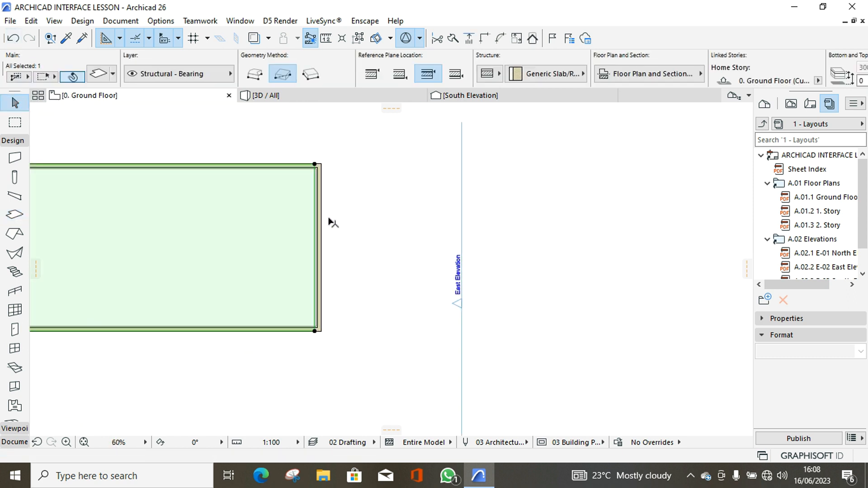
pyautogui.scroll(2, 333, 223)
pyautogui.click(308, 263)
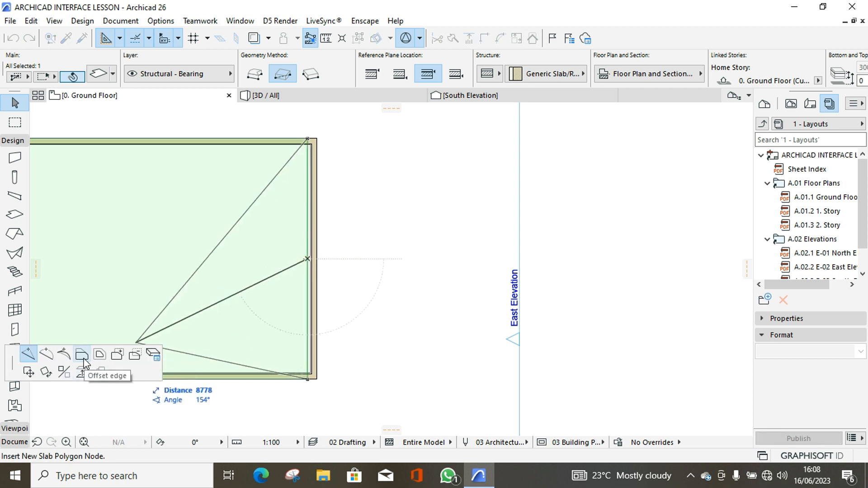
pyautogui.click(85, 358)
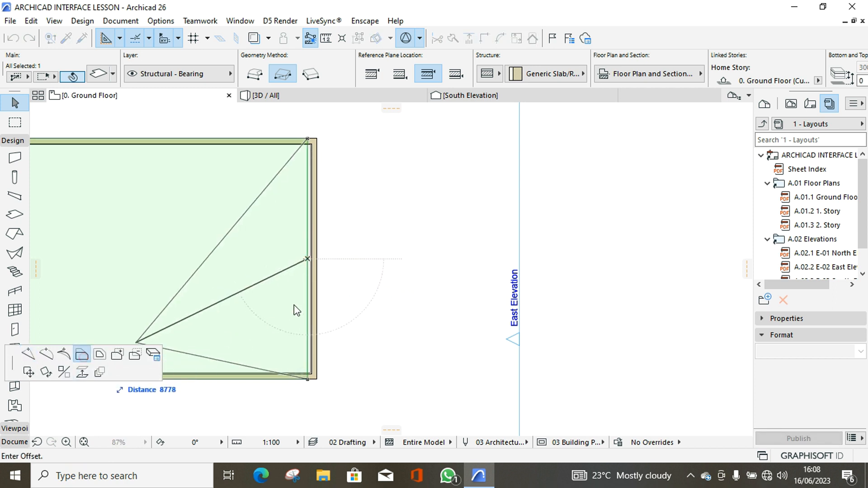
pyautogui.click(319, 258)
pyautogui.scroll(-6, 389, 254)
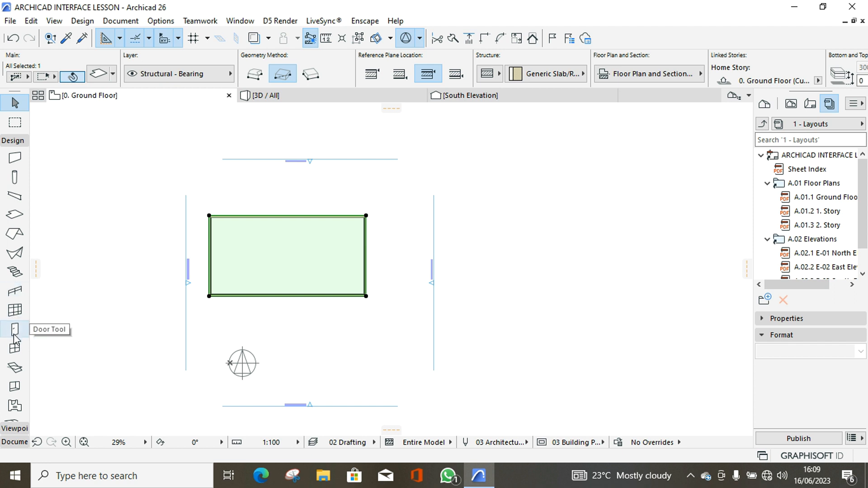
pyautogui.click(246, 322)
# - Select the grouped rectangle of four walls and ungroup it
pyautogui.scroll(6, 213, 302)
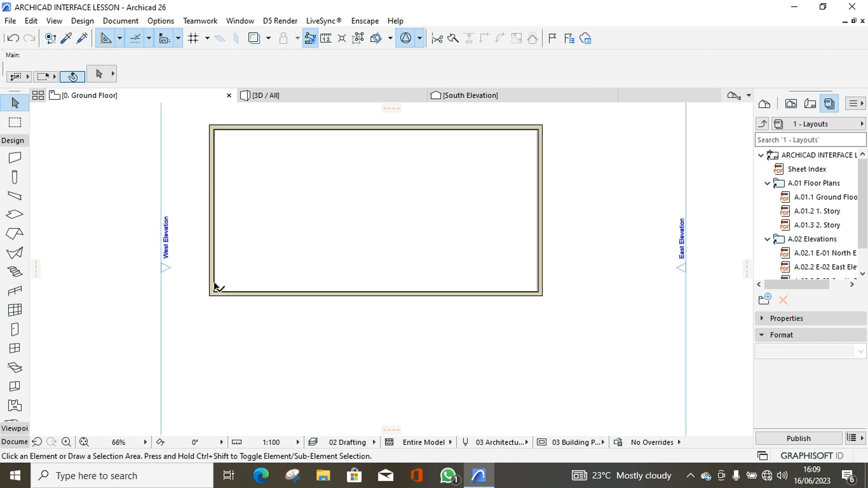
pyautogui.click(233, 294)
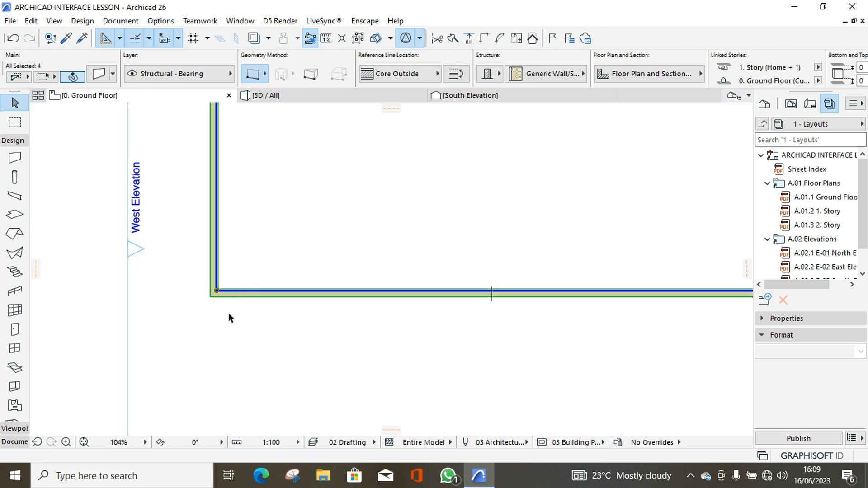
pyautogui.scroll(-3, 229, 313)
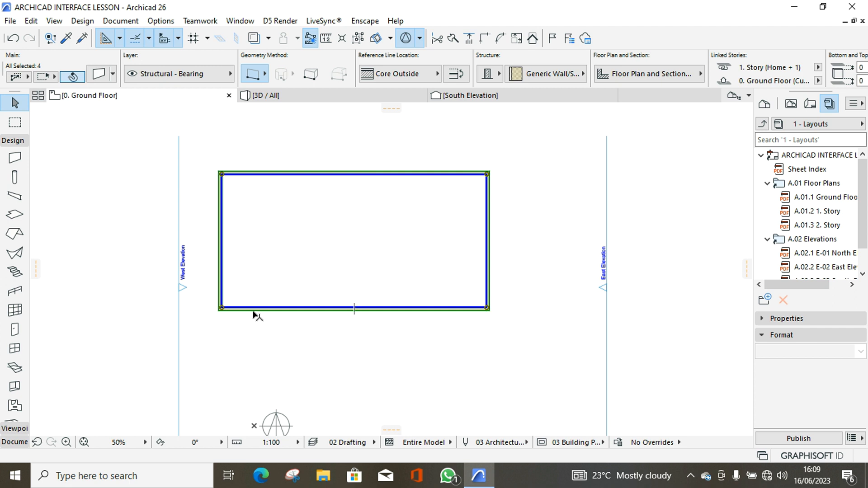
pyautogui.click(454, 42)
pyautogui.click(31, 21)
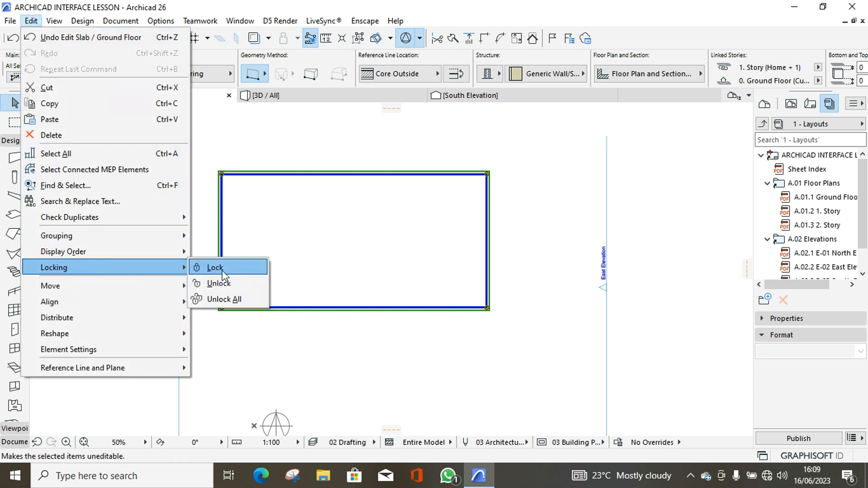
pyautogui.moveTo(174, 235)
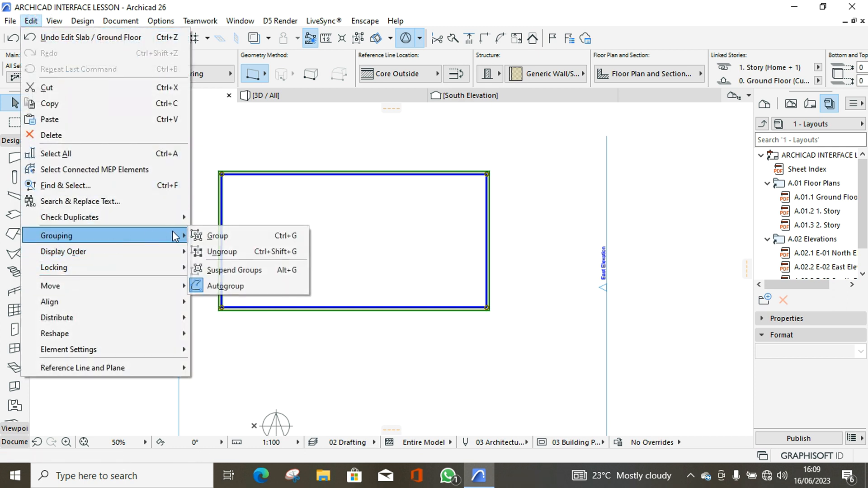
pyautogui.click(222, 253)
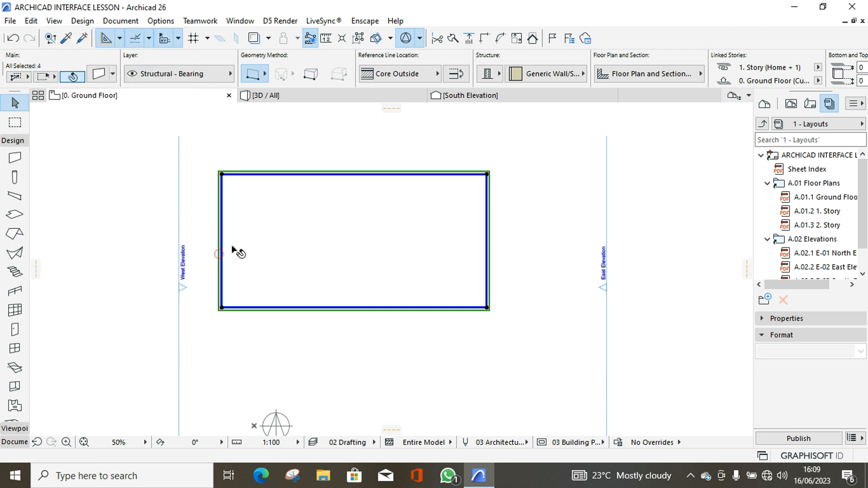
# - Split the south wall with a perpendicular line roughly a third of its length from the west end, and delete the shorter western piece
pyautogui.click(298, 165)
pyautogui.scroll(5, 217, 317)
pyautogui.click(230, 291)
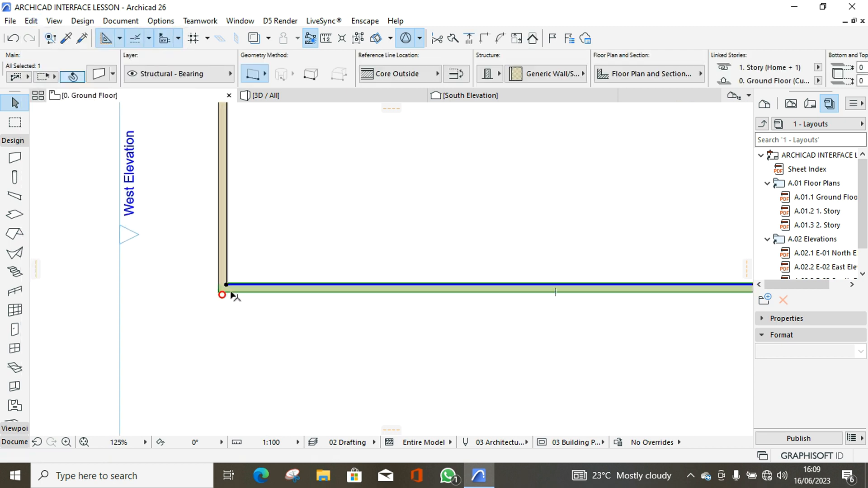
pyautogui.scroll(-10, 229, 291)
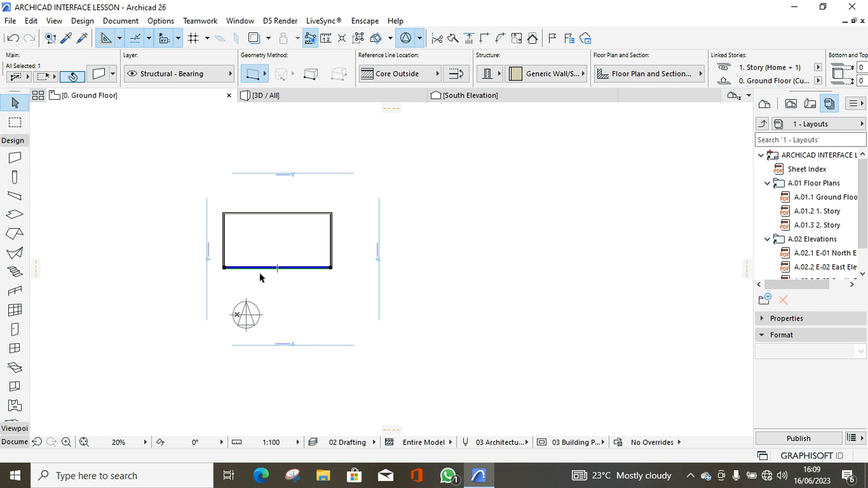
pyautogui.click(453, 40)
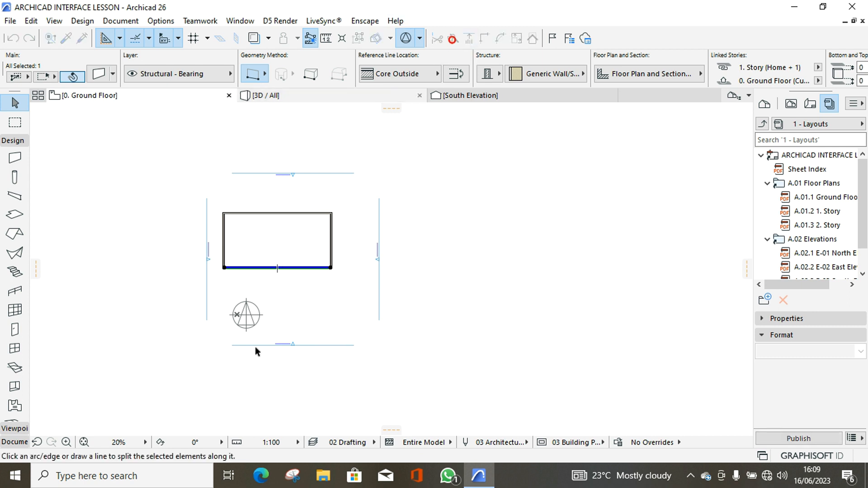
pyautogui.scroll(5, 223, 246)
pyautogui.click(324, 276)
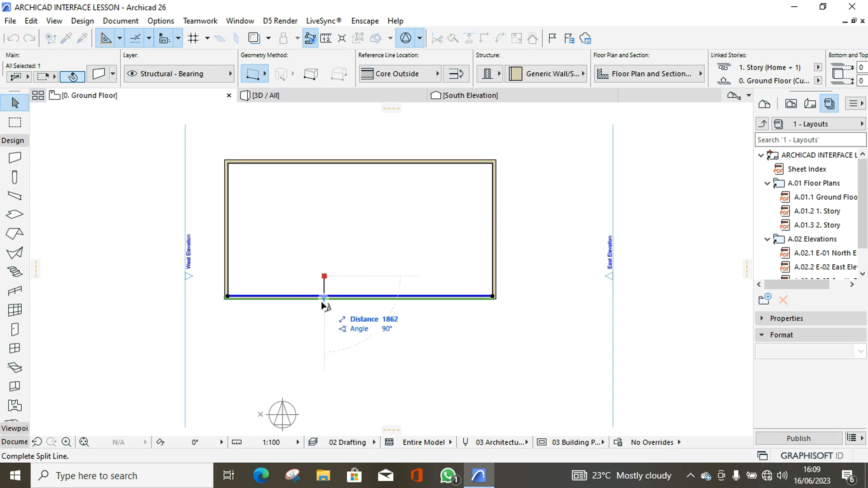
pyautogui.click(324, 326)
pyautogui.click(327, 324)
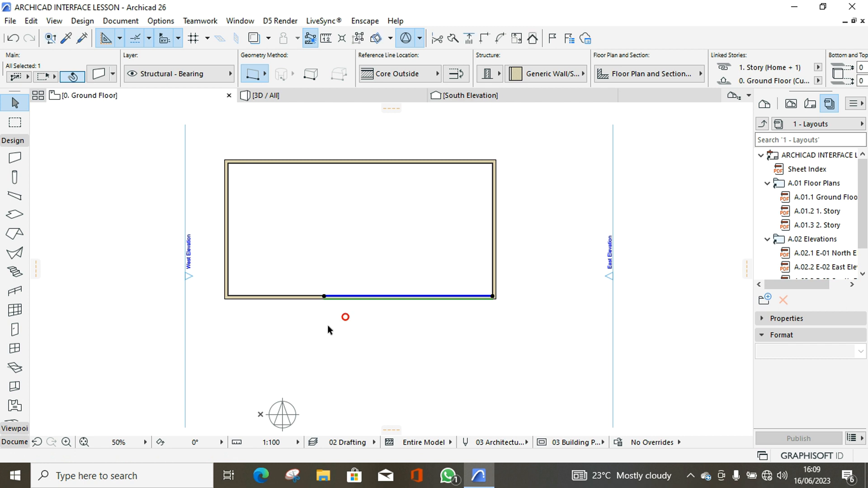
pyautogui.click(262, 301)
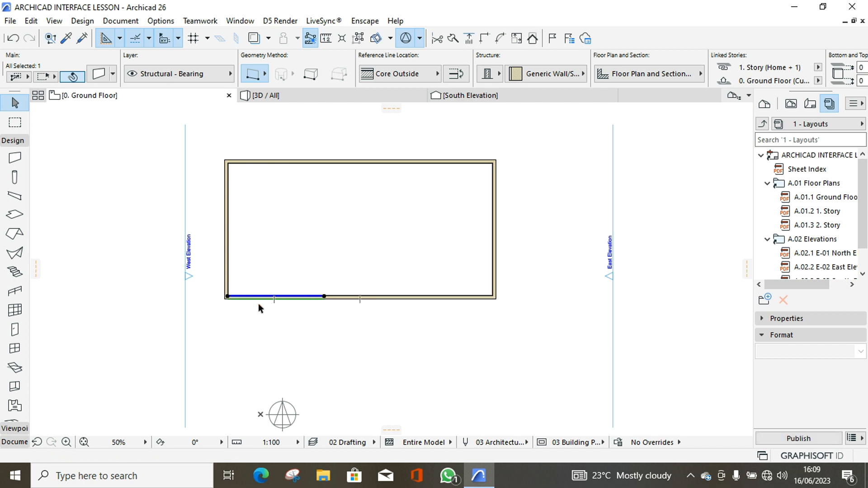
pyautogui.press('Delete')
# - Draw a straight curtain wall about 7487 mm long from the south wall's cut west end towards the west wall
pyautogui.scroll(3, 226, 304)
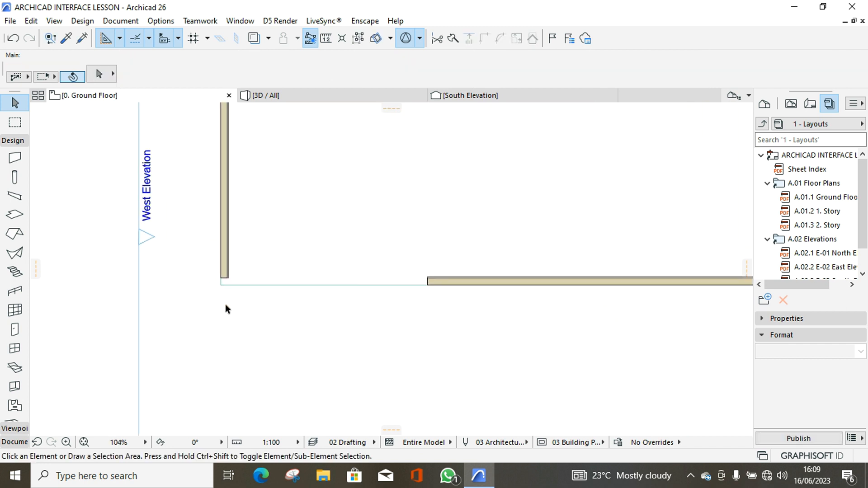
pyautogui.click(227, 274)
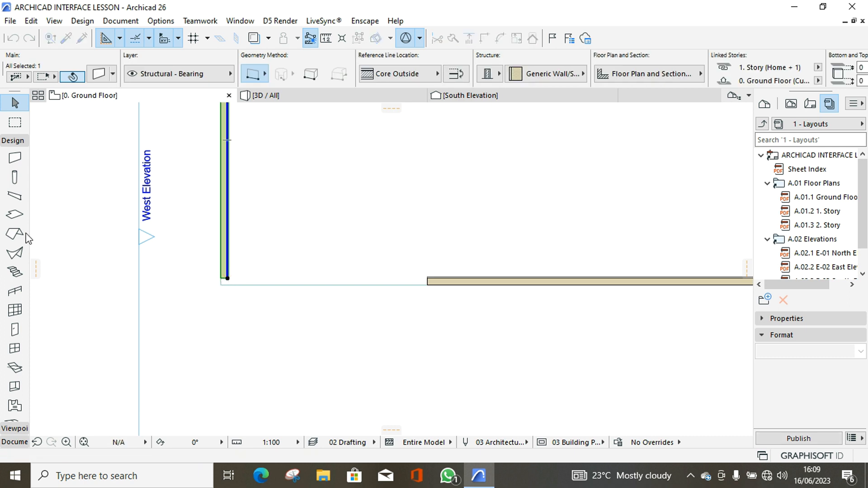
pyautogui.click(19, 313)
pyautogui.scroll(2, 213, 286)
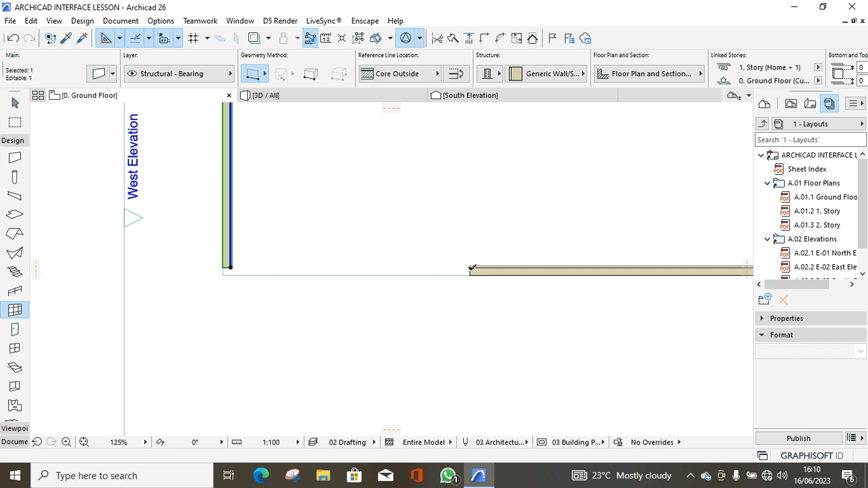
pyautogui.press('Escape')
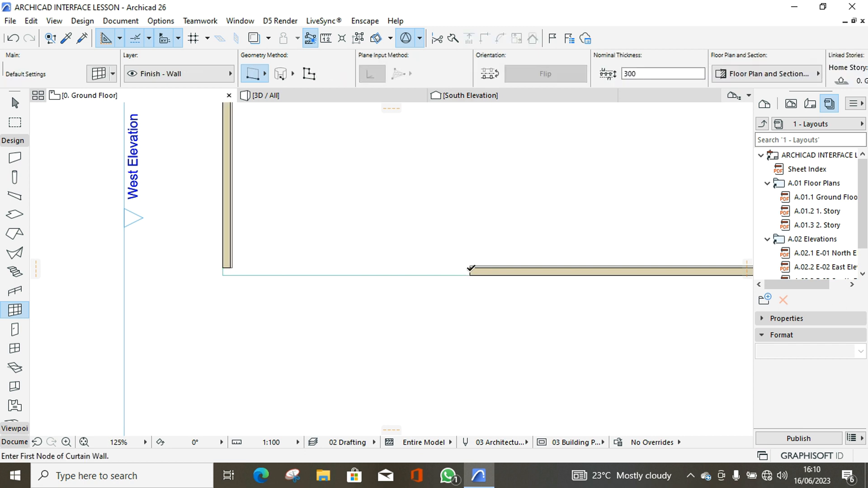
pyautogui.click(470, 268)
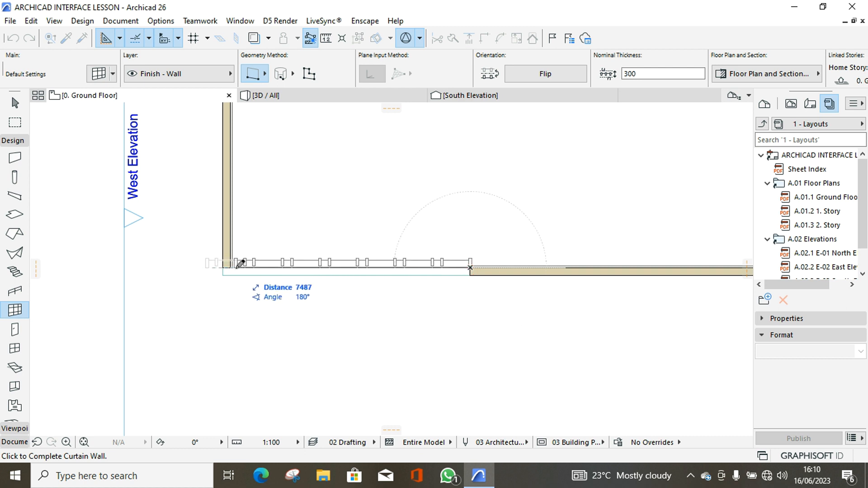
pyautogui.click(235, 267)
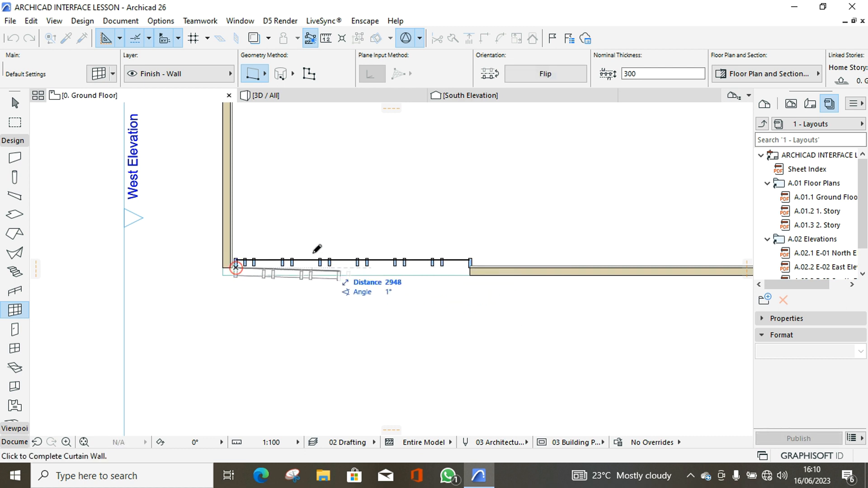
pyautogui.click(236, 266)
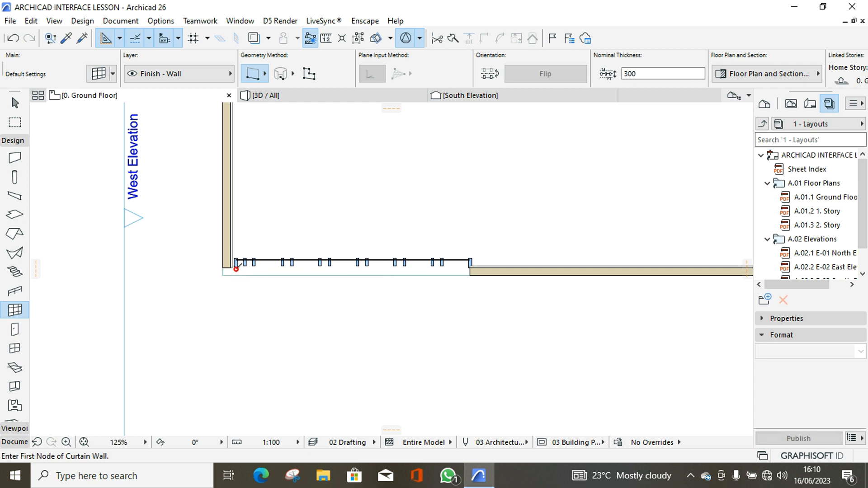
pyautogui.press('Escape')
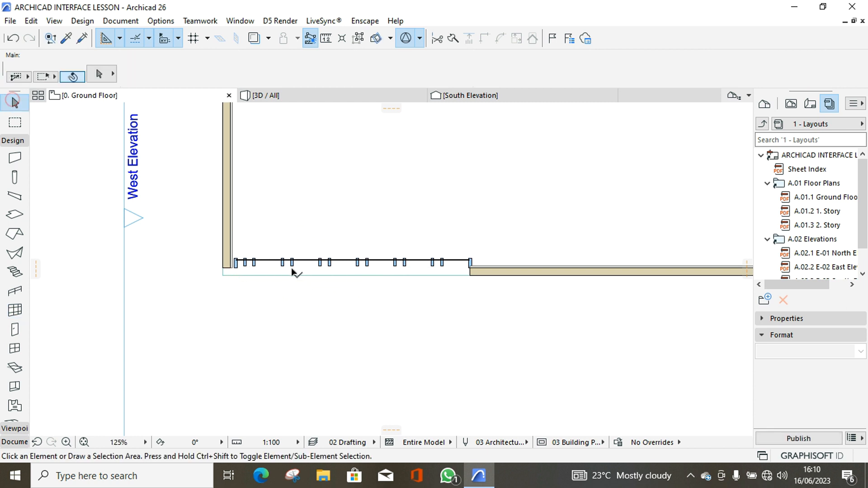
# - Move the curtain wall south from its inner east corner so it lies in line with the south wall
pyautogui.click(292, 269)
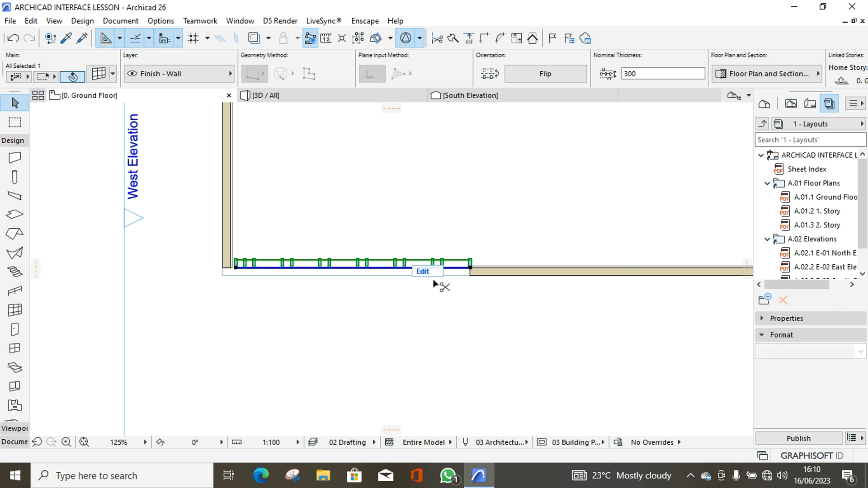
pyautogui.hotkey('ctrl', 'd')
pyautogui.scroll(3, 452, 267)
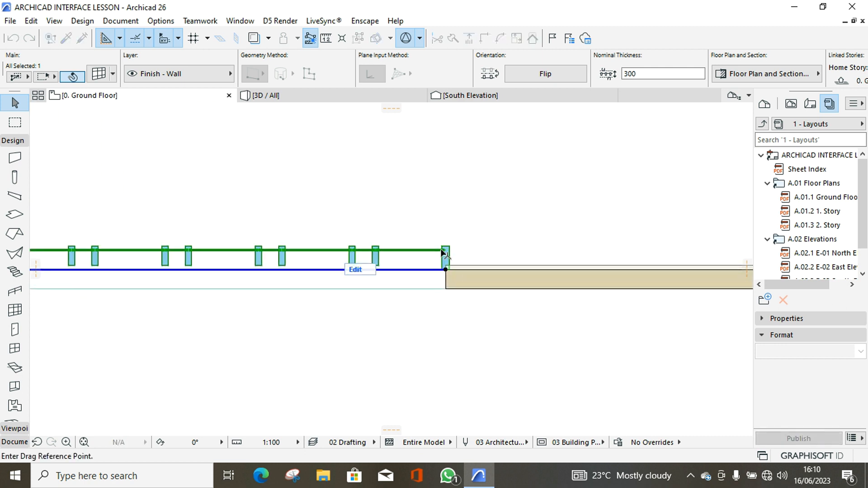
pyautogui.click(448, 247)
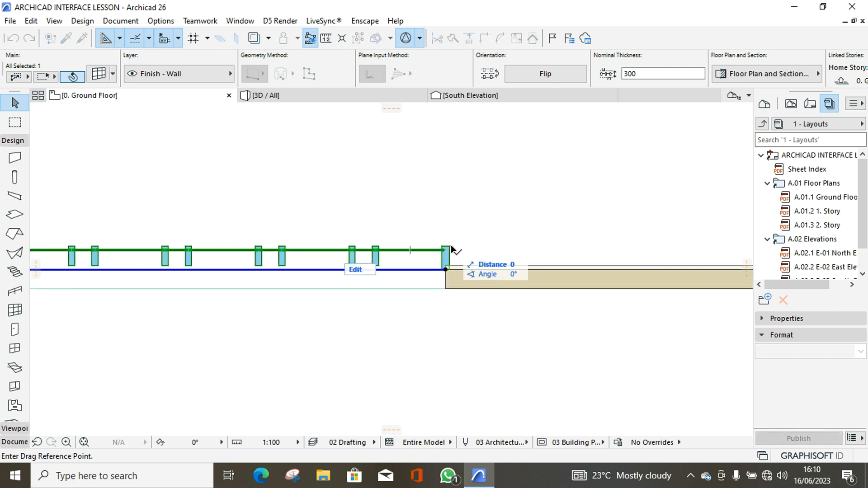
pyautogui.click(451, 270)
pyautogui.scroll(-3, 477, 267)
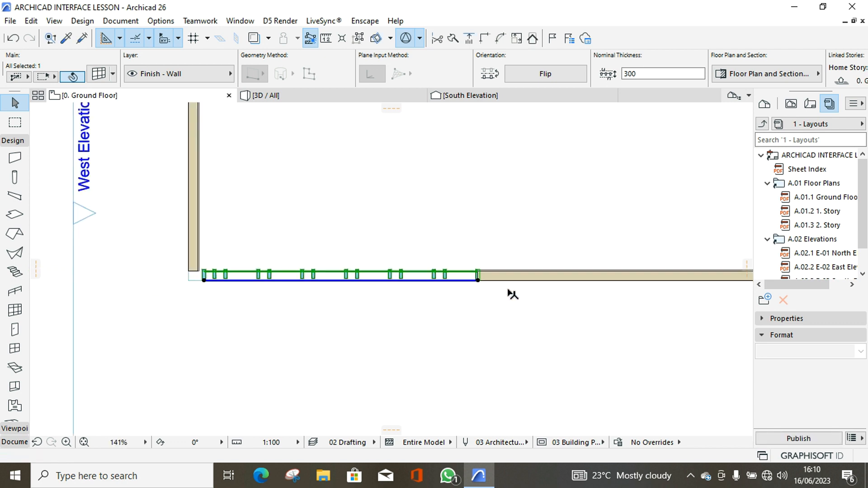
# - Try to intersect the west wall with the curtain wall, and deselect both
pyautogui.scroll(3, 204, 267)
pyautogui.click(270, 254)
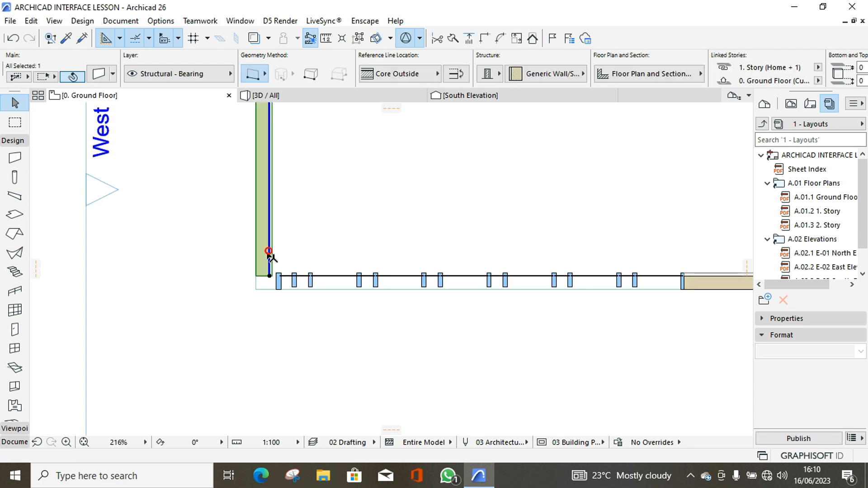
pyautogui.keyDown('shift'); pyautogui.click(278, 287); pyautogui.keyUp('shift')
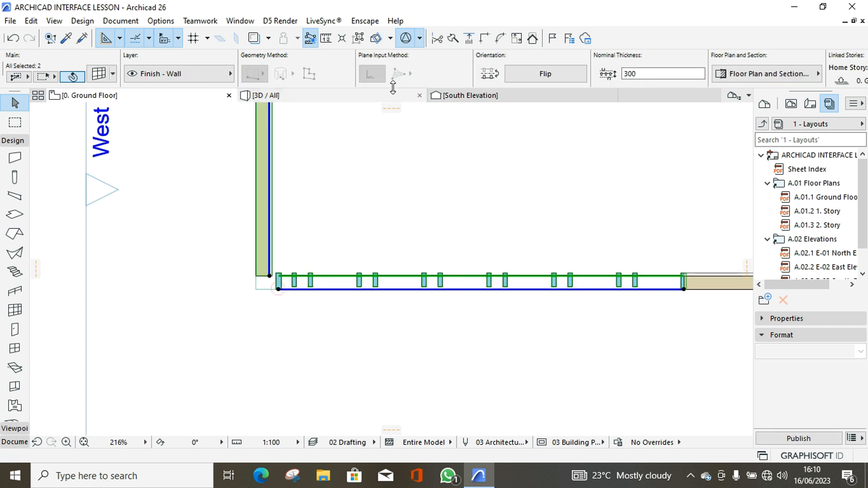
pyautogui.click(485, 38)
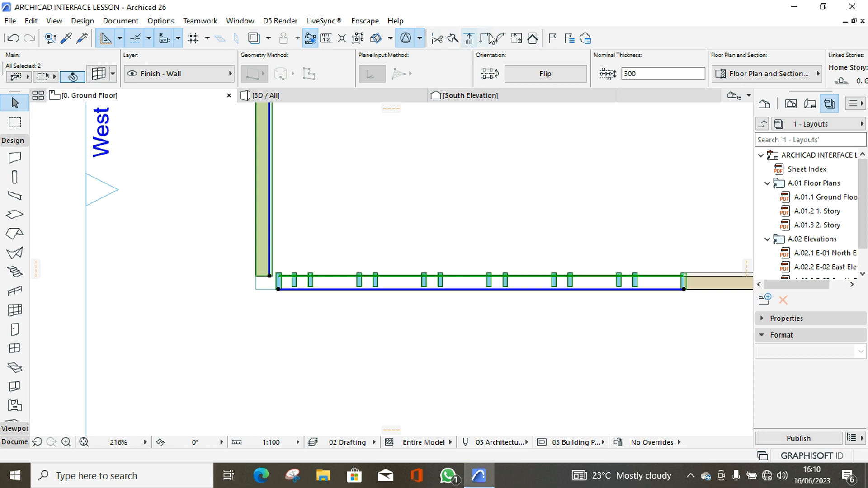
pyautogui.click(296, 328)
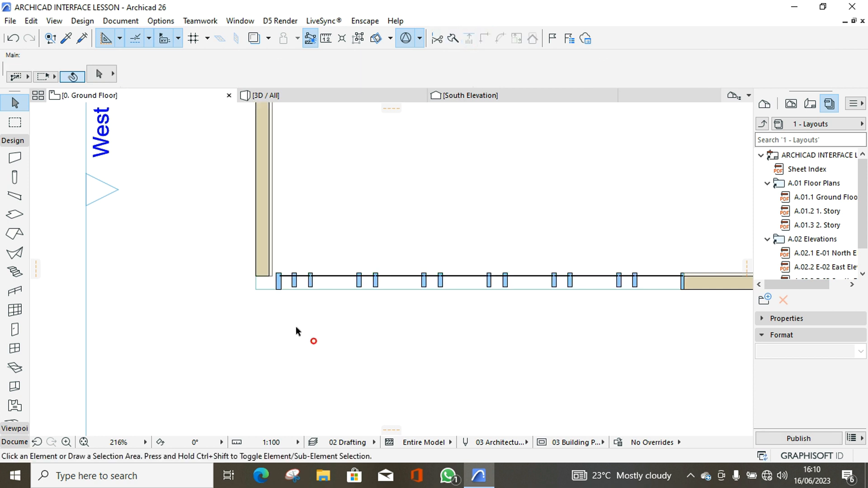
# - Stretch the west wall's south end down to the slab's south edge, and deselect the wall
pyautogui.click(260, 284)
pyautogui.scroll(3, 264, 276)
pyautogui.click(288, 276)
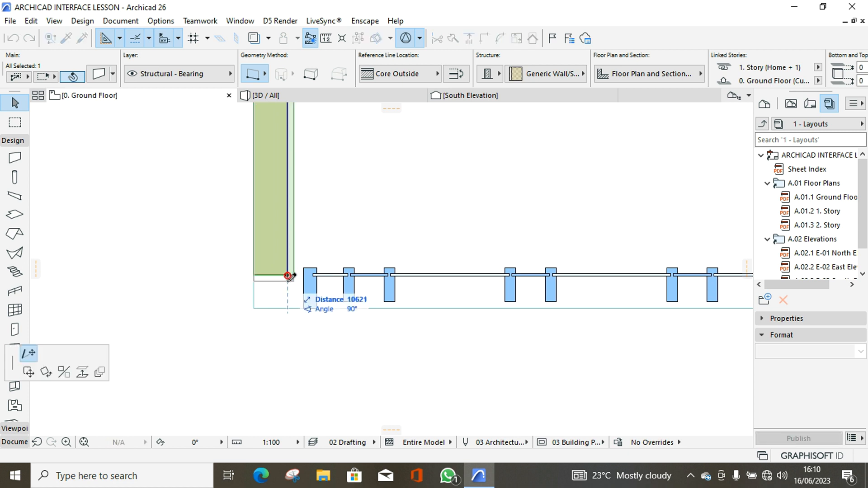
pyautogui.click(288, 308)
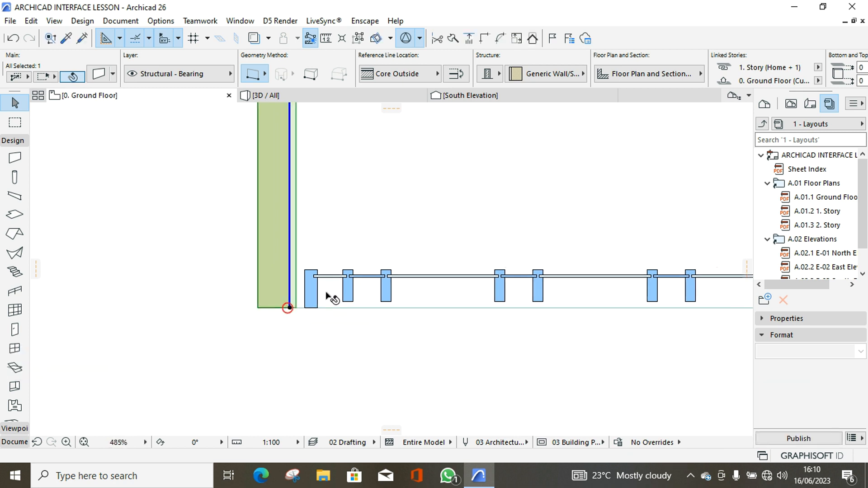
pyautogui.scroll(-5, 290, 300)
pyautogui.click(329, 359)
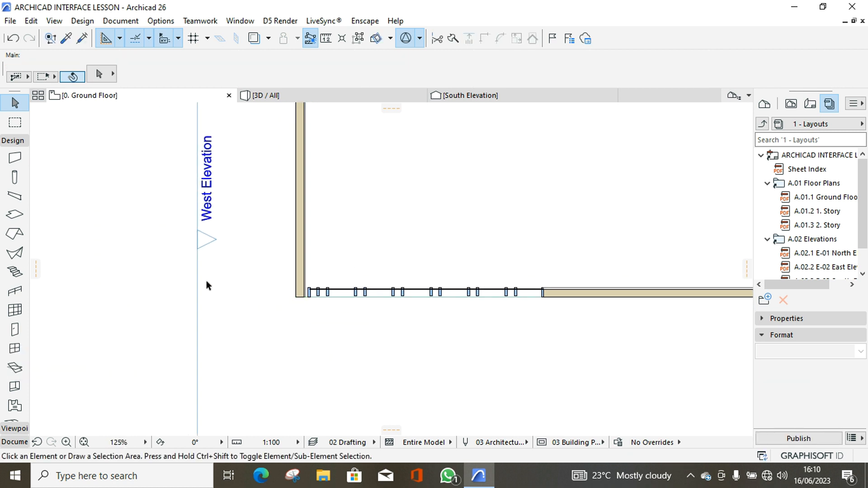
# - Examine the curtain wall in the 3D view, and return to the ground floor plan
pyautogui.scroll(-4, 259, 287)
pyautogui.click(344, 96)
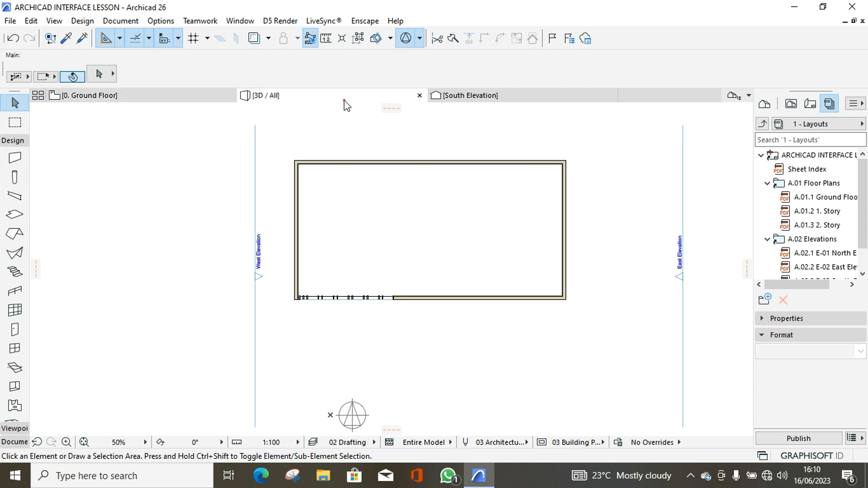
pyautogui.scroll(3, 226, 337)
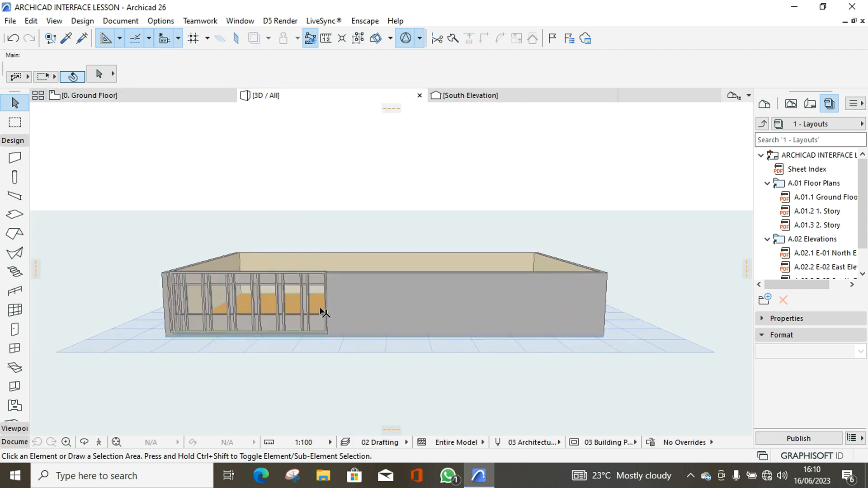
pyautogui.scroll(3, 320, 308)
pyautogui.click(126, 96)
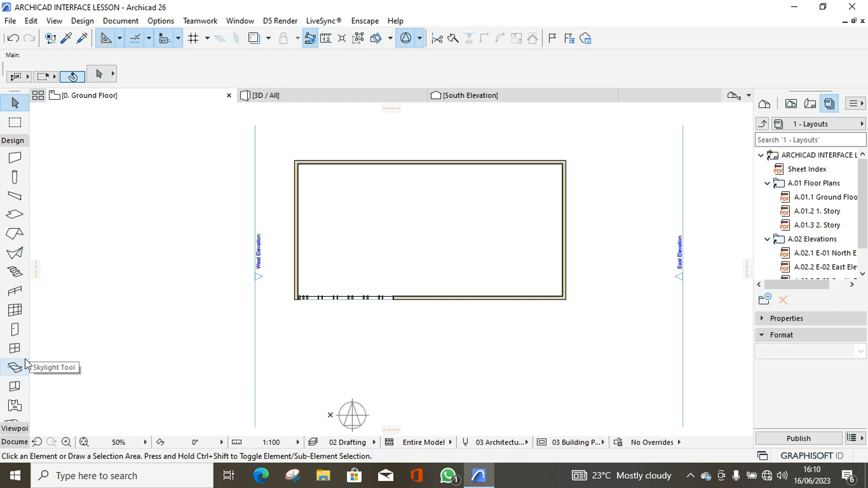
# - Open the default door settings and choose Double Door with Sidelight 26 from the Hinged Doors 26 library
pyautogui.click(15, 330)
pyautogui.scroll(1, 440, 306)
pyautogui.scroll(1, 440, 307)
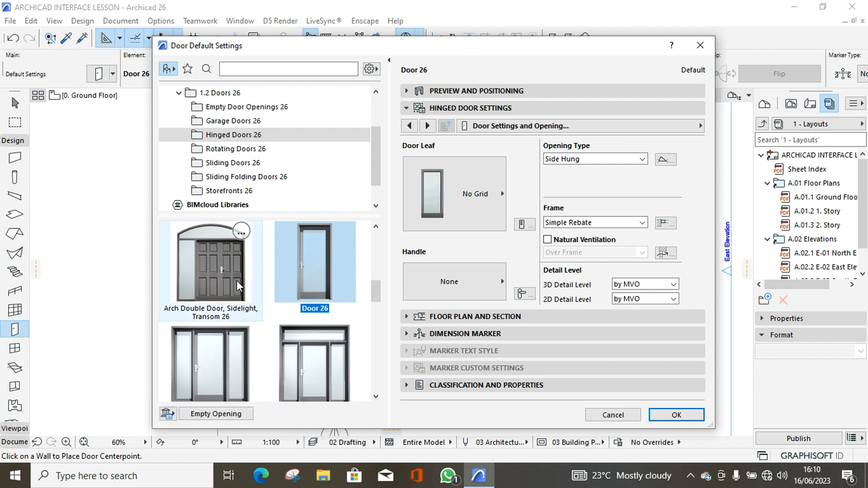
pyautogui.scroll(-2, 238, 300)
pyautogui.scroll(-3, 262, 341)
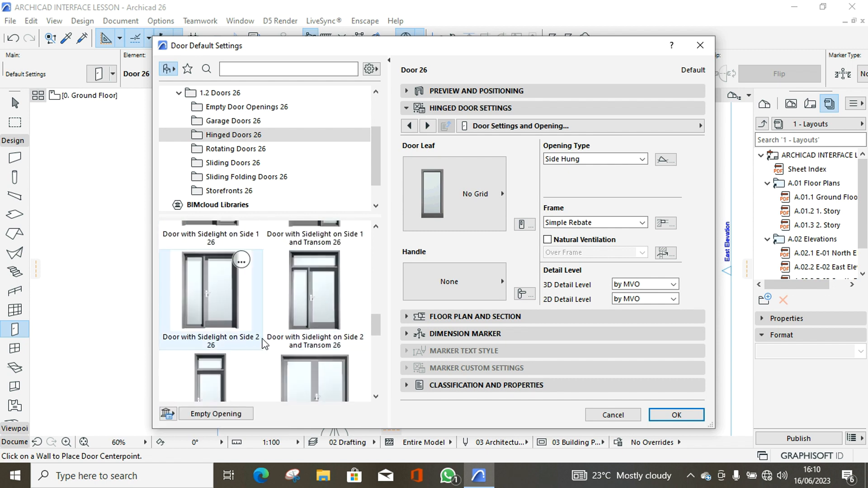
pyautogui.scroll(-4, 270, 340)
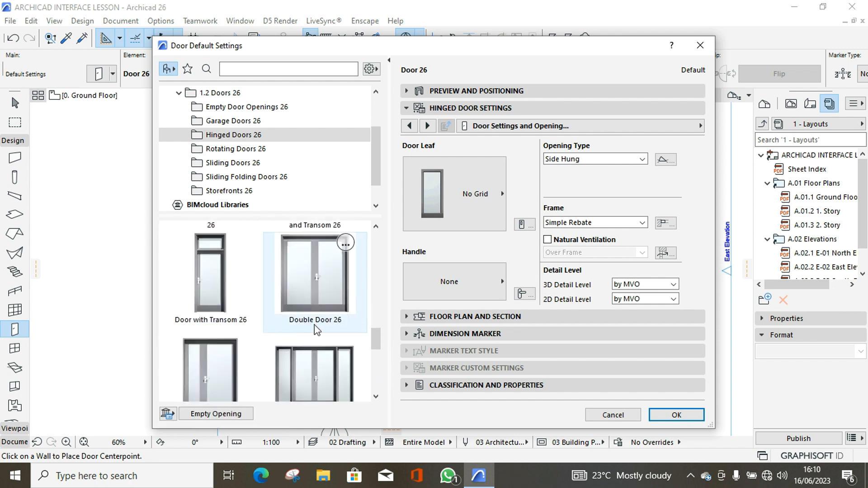
pyautogui.scroll(2, 293, 325)
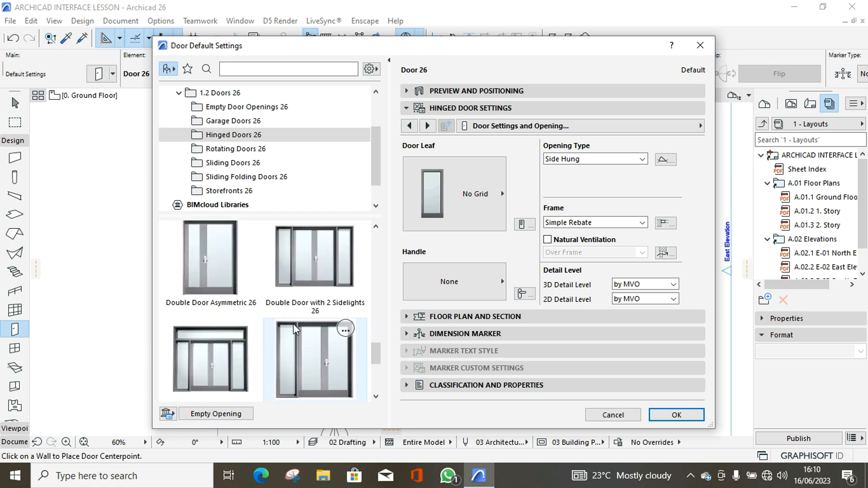
pyautogui.click(314, 352)
# - Set the door leaf to Style 40 and the handle to Handle 6
pyautogui.click(468, 185)
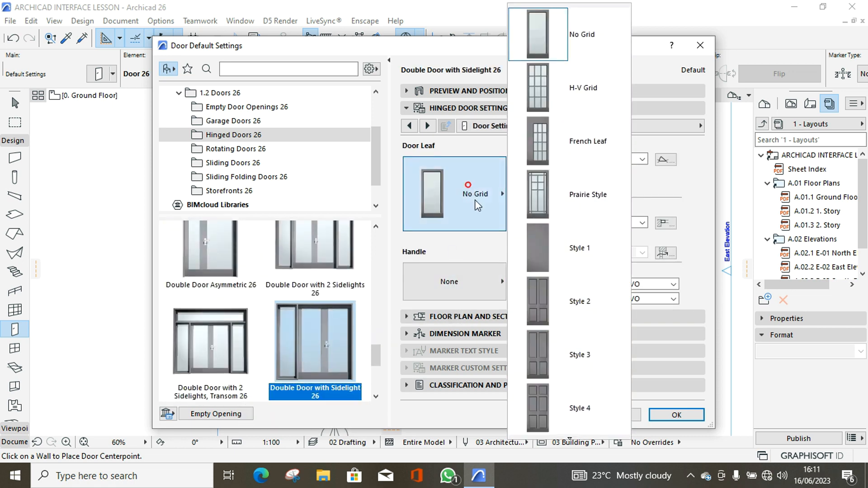
pyautogui.scroll(-5, 594, 301)
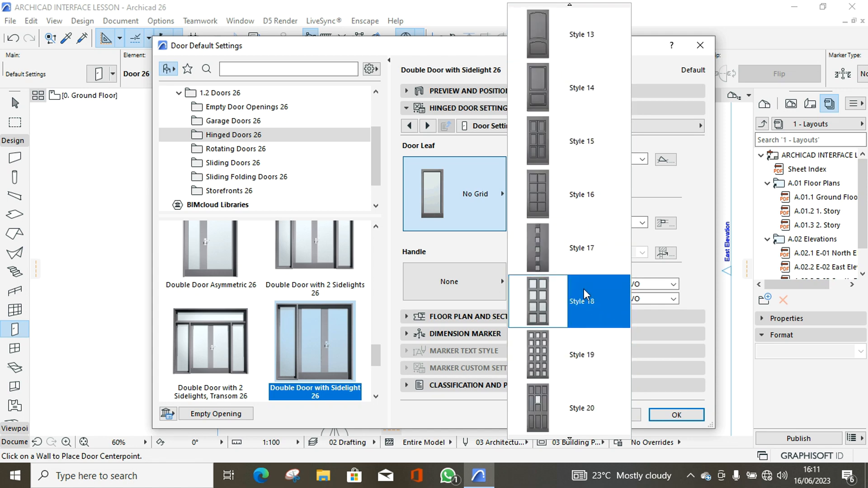
pyautogui.scroll(-4, 594, 302)
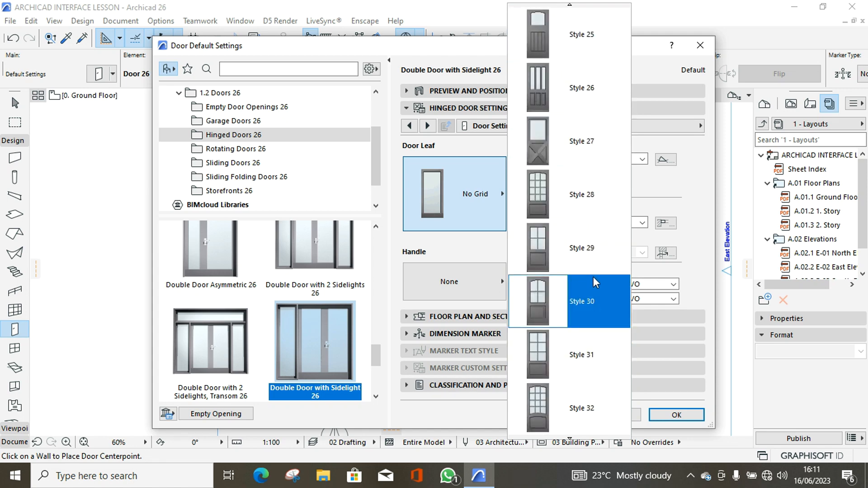
pyautogui.scroll(-2, 594, 282)
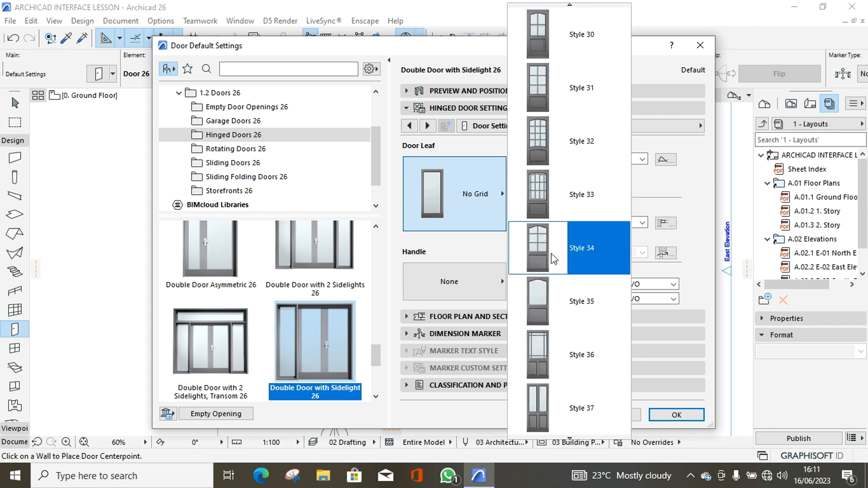
pyautogui.scroll(-1, 579, 303)
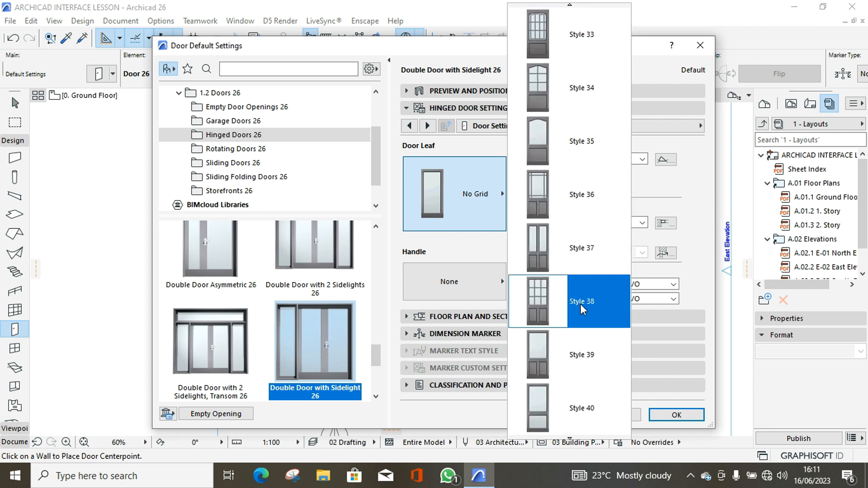
pyautogui.click(559, 418)
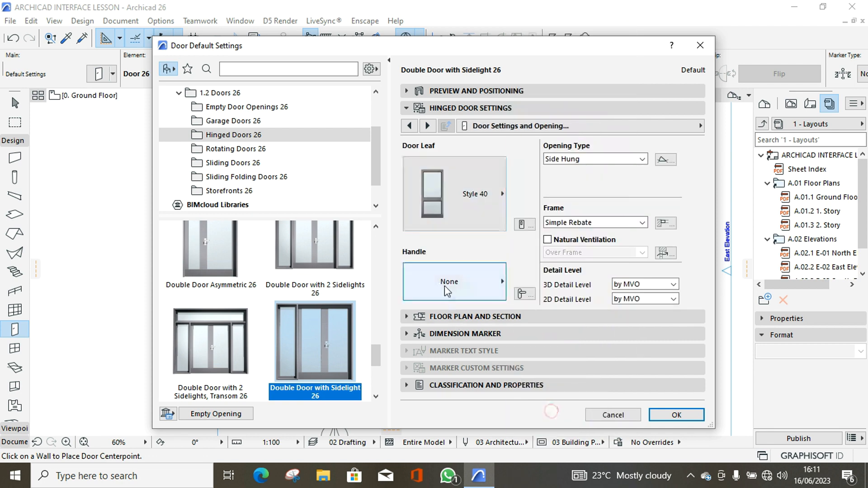
pyautogui.click(459, 283)
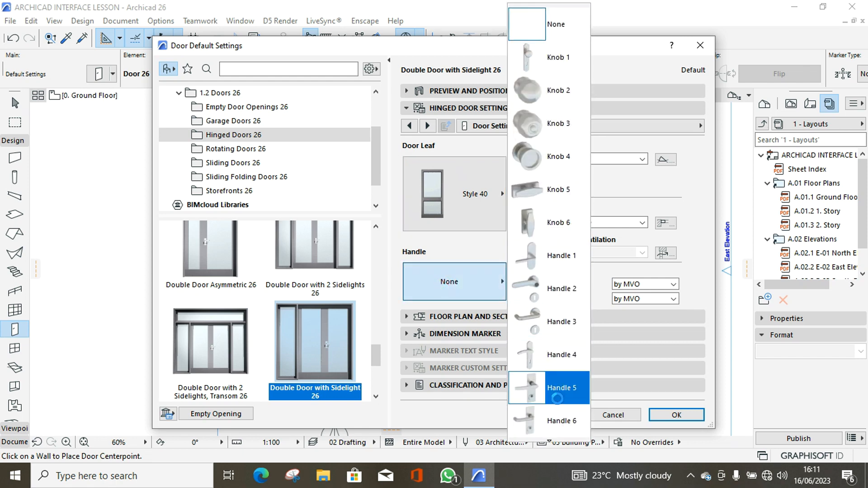
pyautogui.click(549, 417)
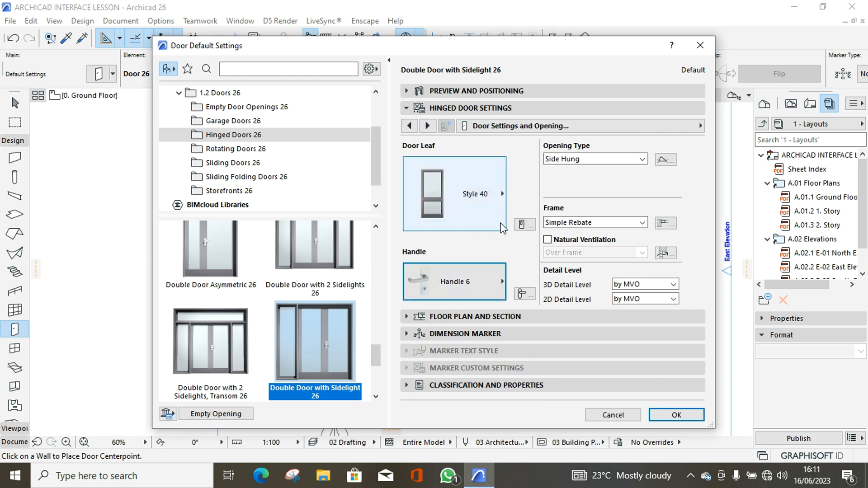
# - Turn on Uniform Handles for the door in its handle and kick board settings
pyautogui.click(426, 126)
pyautogui.click(425, 126)
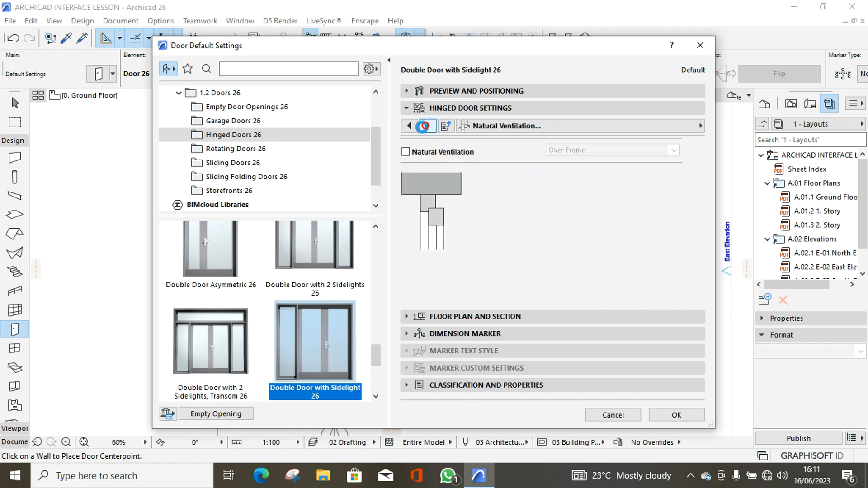
pyautogui.click(427, 126)
pyautogui.click(428, 126)
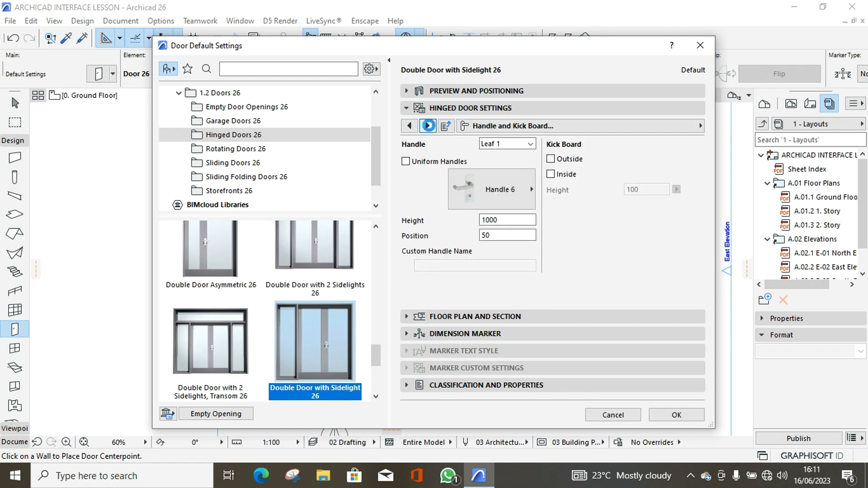
pyautogui.click(406, 162)
# - Set the door's sidelight sash type to H-V Grid
pyautogui.click(427, 127)
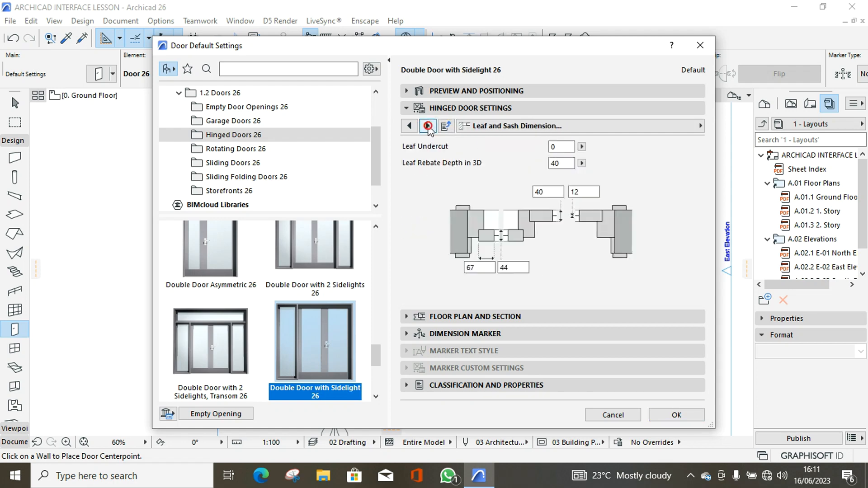
pyautogui.click(428, 126)
pyautogui.click(499, 181)
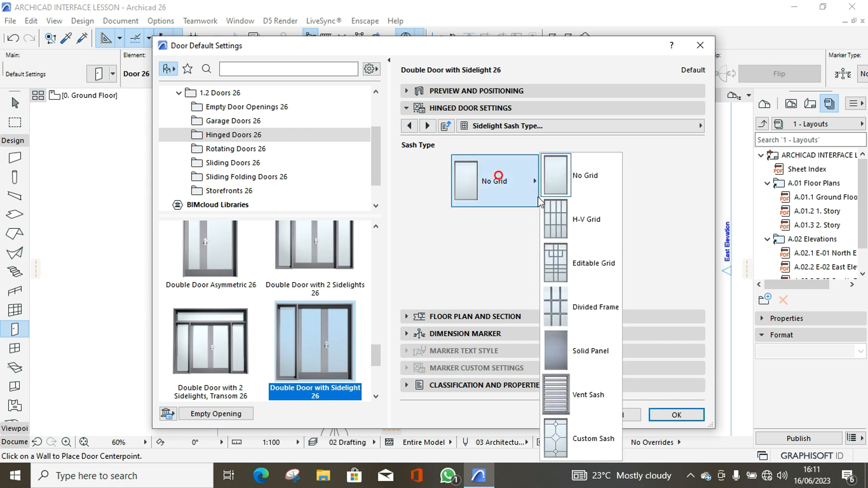
pyautogui.click(575, 237)
# - Override the model view options for the door's 3D projections, turn off its opening line, and accept the door settings
pyautogui.click(426, 128)
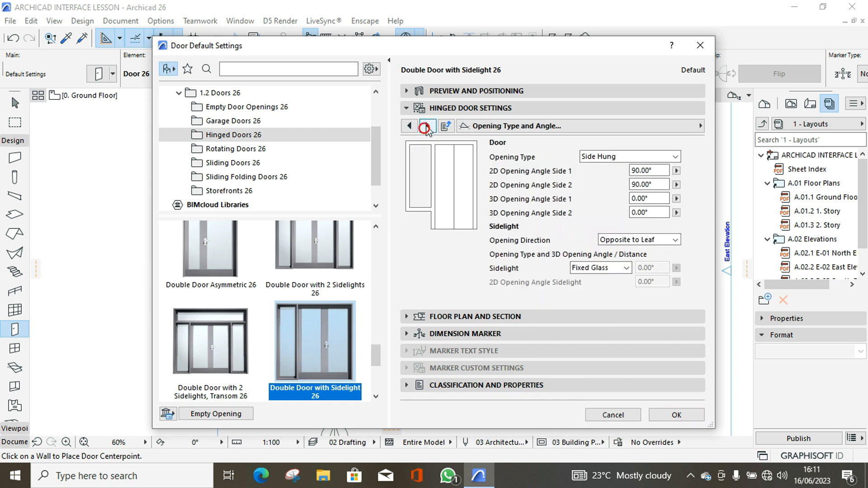
pyautogui.click(427, 126)
pyautogui.click(548, 159)
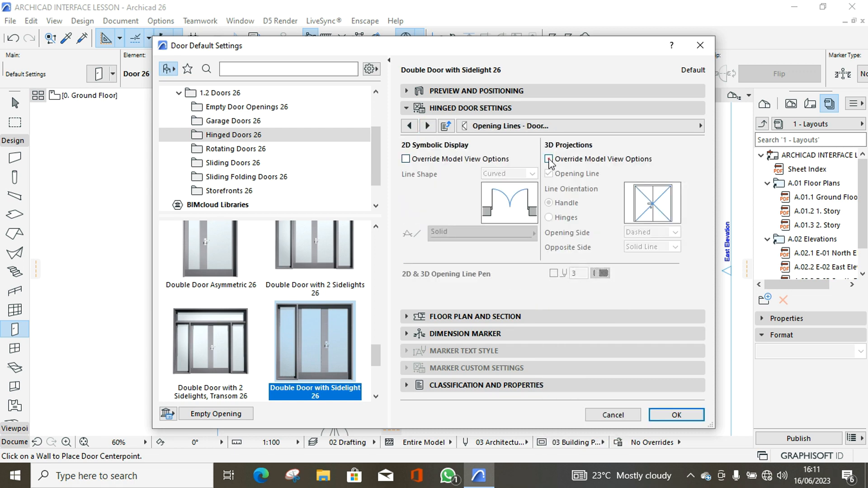
pyautogui.click(549, 173)
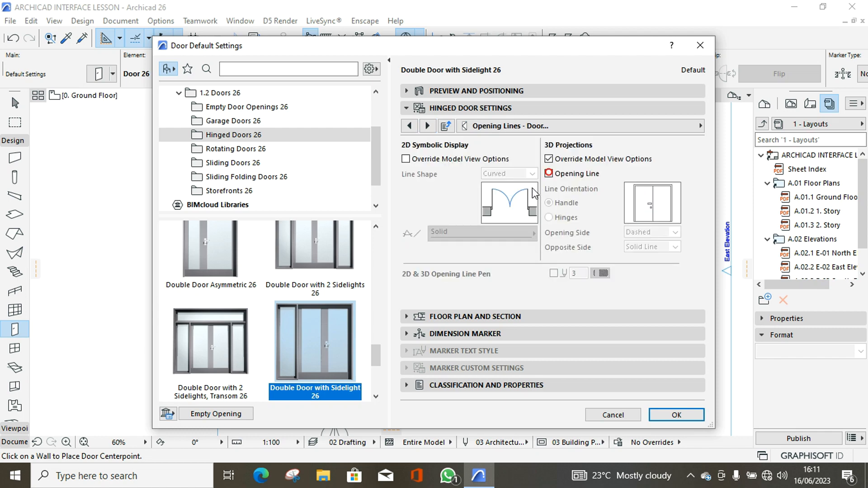
pyautogui.click(670, 419)
# - Place the double door with sidelight near the middle of the solid south wall, opening into the building
pyautogui.click(478, 296)
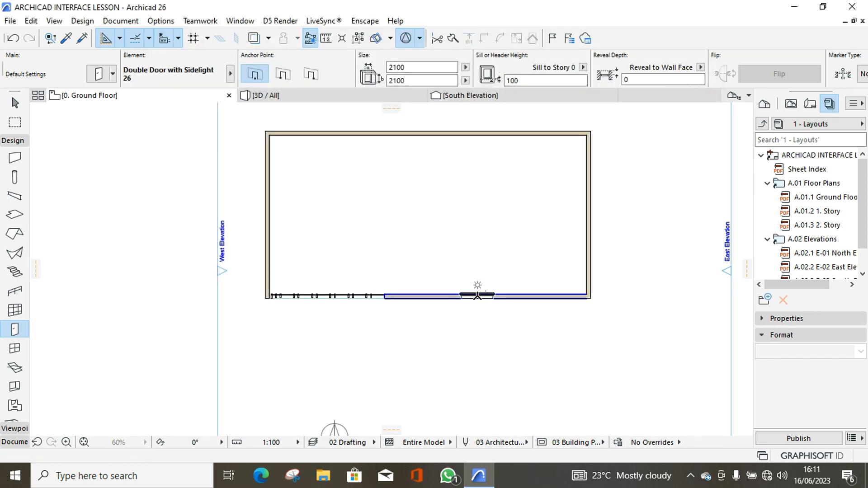
pyautogui.click(495, 250)
pyautogui.scroll(-3, 344, 271)
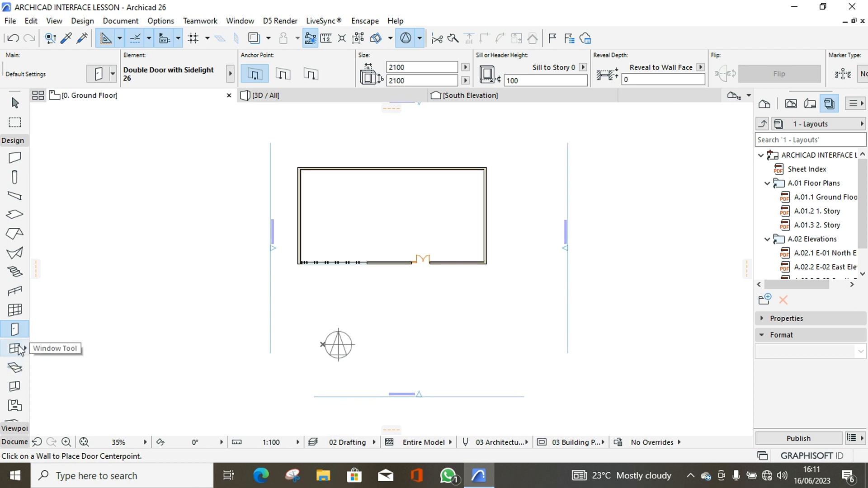
pyautogui.scroll(-1, 416, 246)
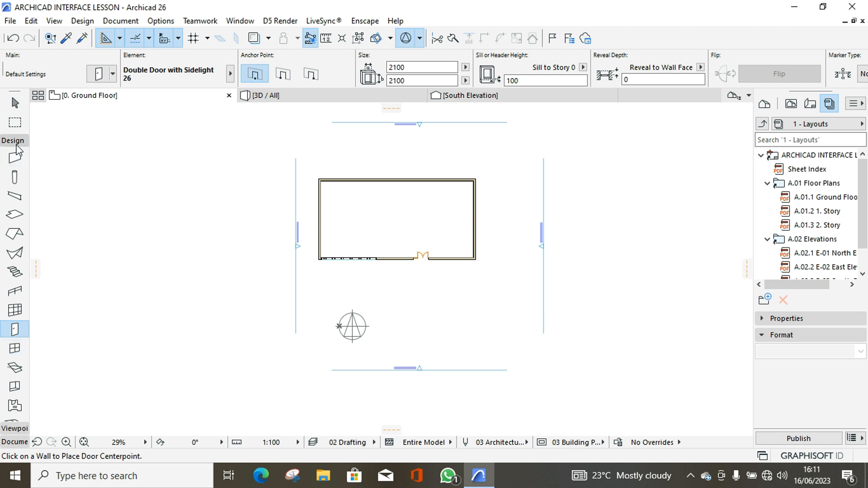
# - Open the default window settings and examine the bay and bow, empty opening, historic, hung and sliding window libraries
pyautogui.click(15, 355)
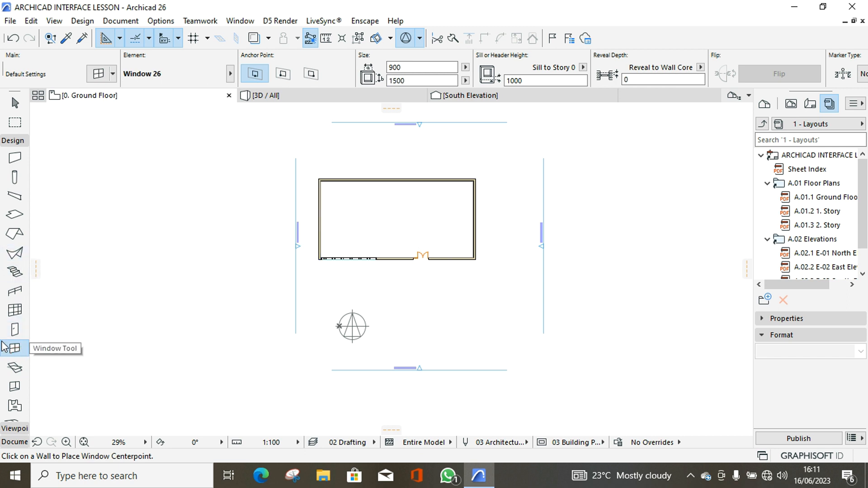
pyautogui.click(98, 74)
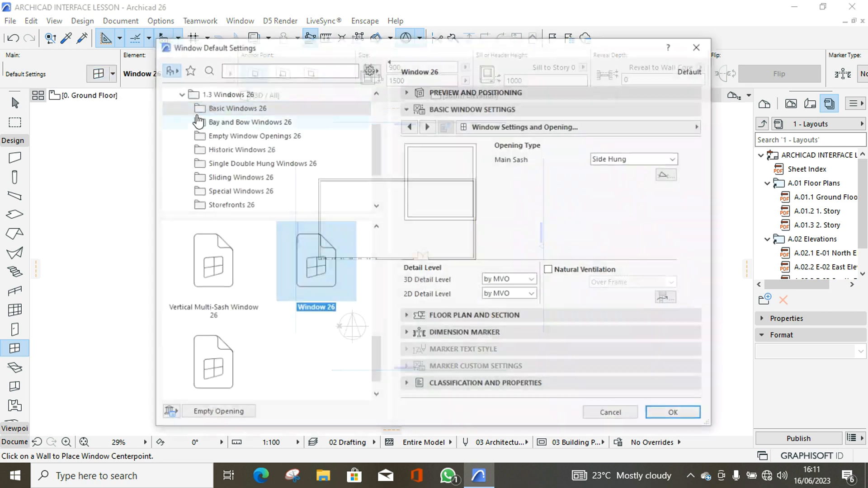
pyautogui.scroll(1, 233, 299)
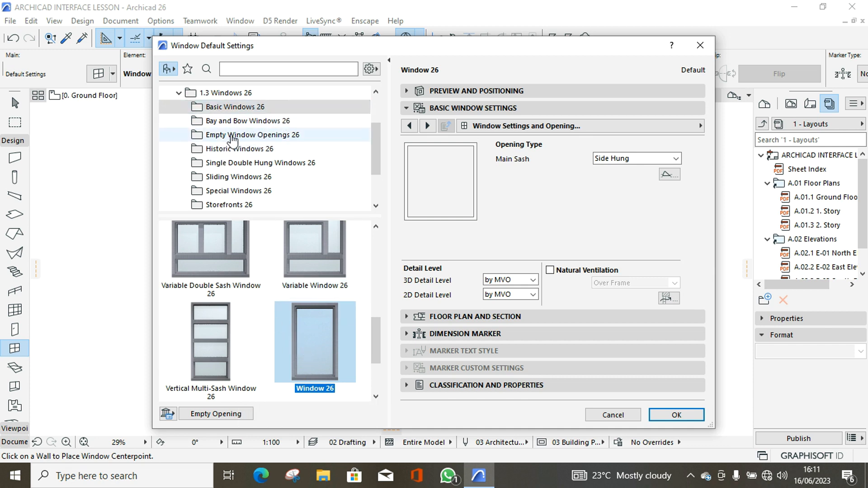
pyautogui.click(234, 122)
pyautogui.click(234, 135)
pyautogui.click(230, 149)
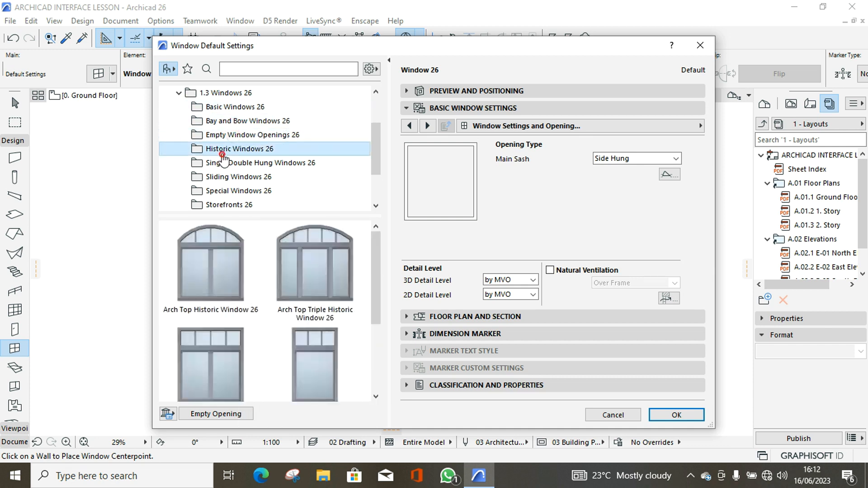
pyautogui.click(226, 164)
pyautogui.click(214, 189)
pyautogui.click(227, 177)
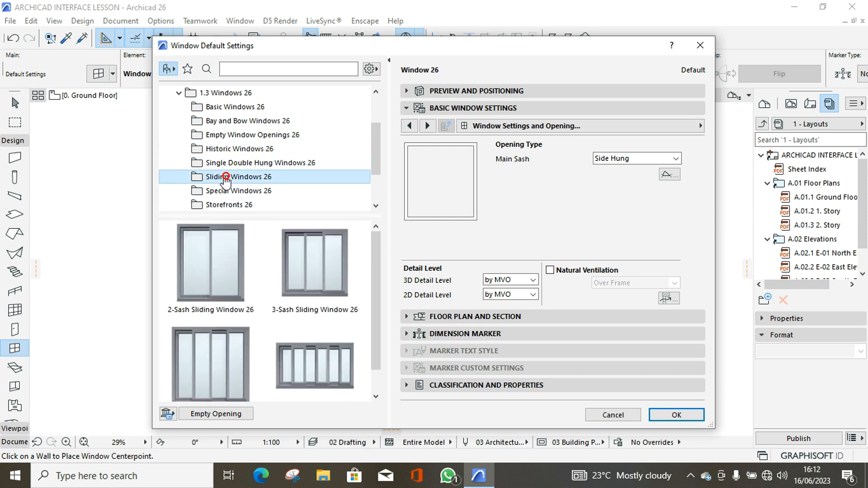
pyautogui.click(227, 164)
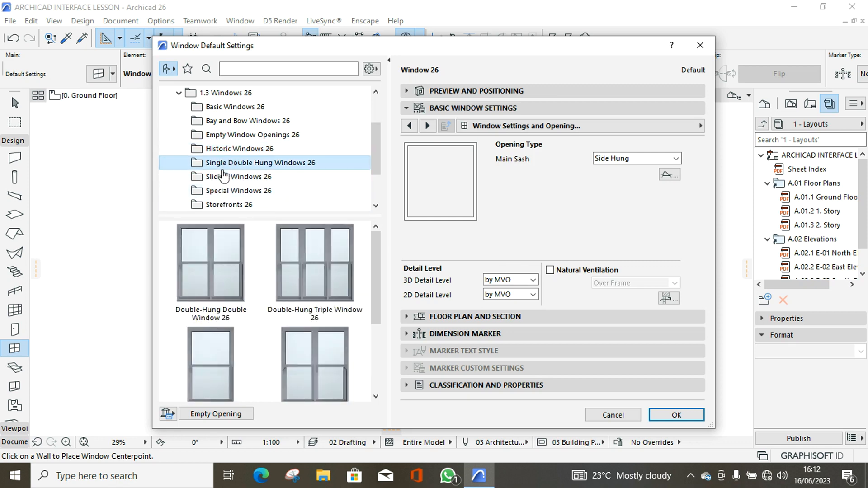
# - Choose Arch Top Window Opening 26 from the Empty Window Openings 26 library as the default window
pyautogui.click(236, 135)
pyautogui.click(213, 274)
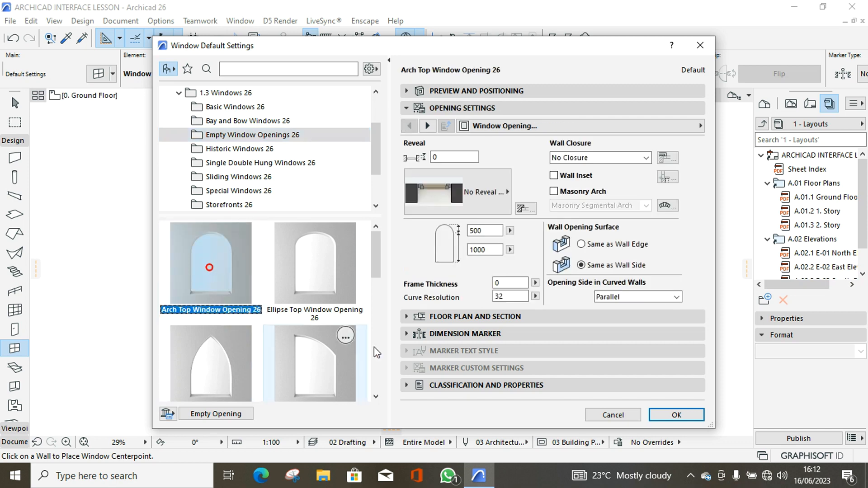
pyautogui.click(660, 417)
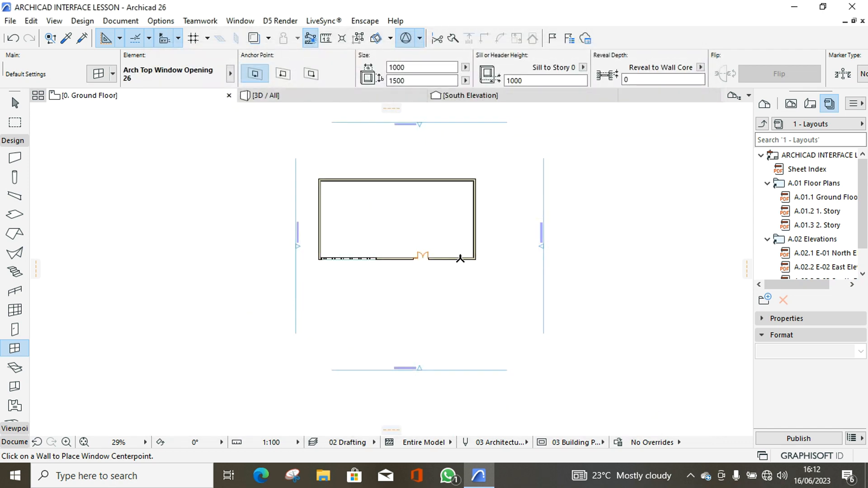
# - Place one arch top window opening in the south wall east of the door and another near the east wall's south end
pyautogui.scroll(5, 460, 259)
pyautogui.click(441, 255)
pyautogui.click(463, 247)
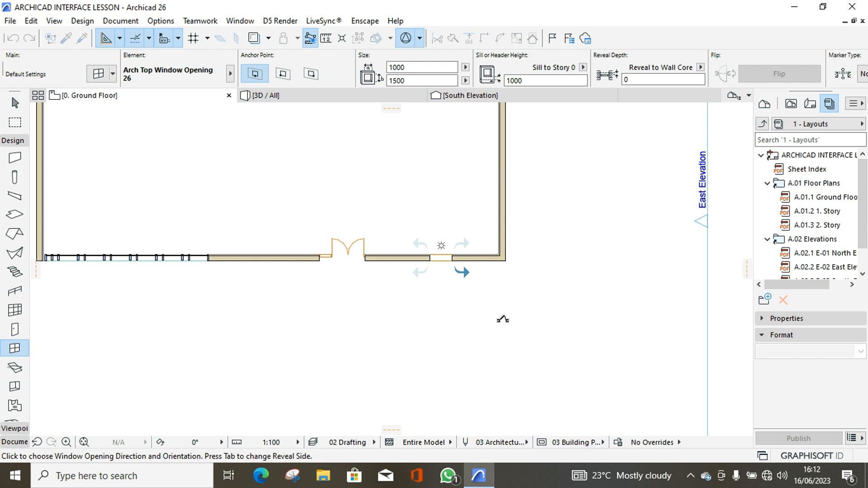
pyautogui.click(501, 322)
pyautogui.click(508, 207)
pyautogui.click(543, 205)
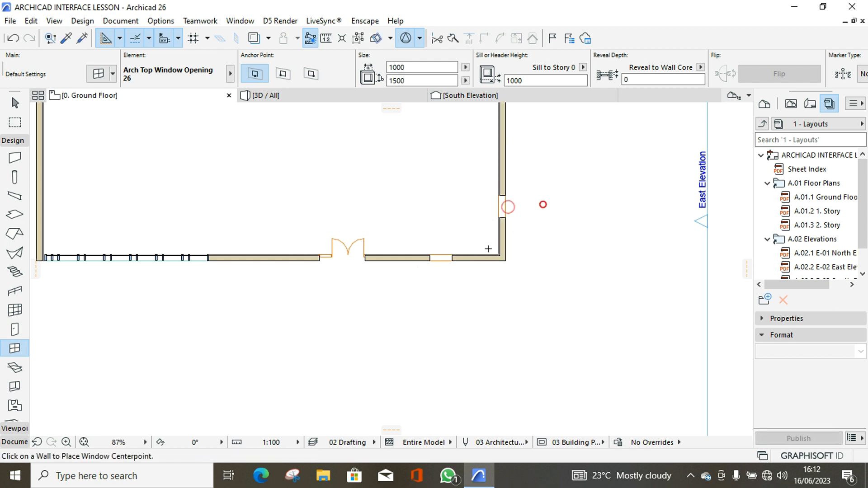
# - Change the default window to Double Sash Window 26 from the Basic Windows 26 library
pyautogui.scroll(-5, 483, 252)
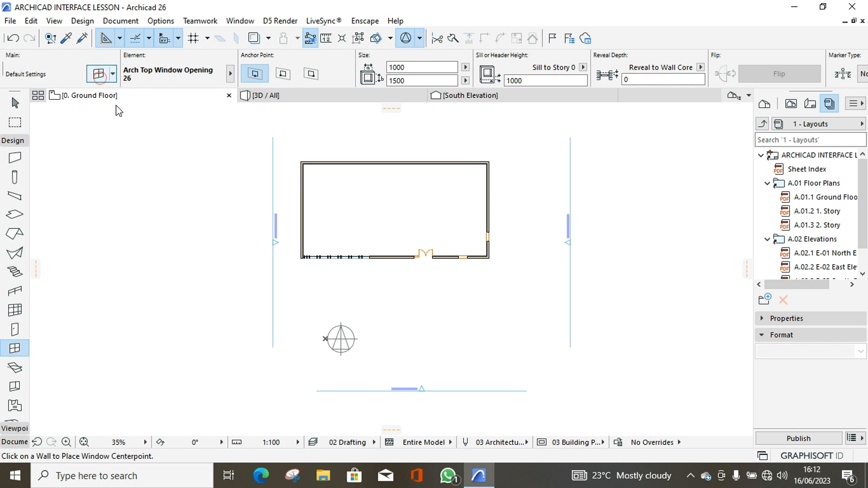
pyautogui.click(100, 74)
pyautogui.click(236, 149)
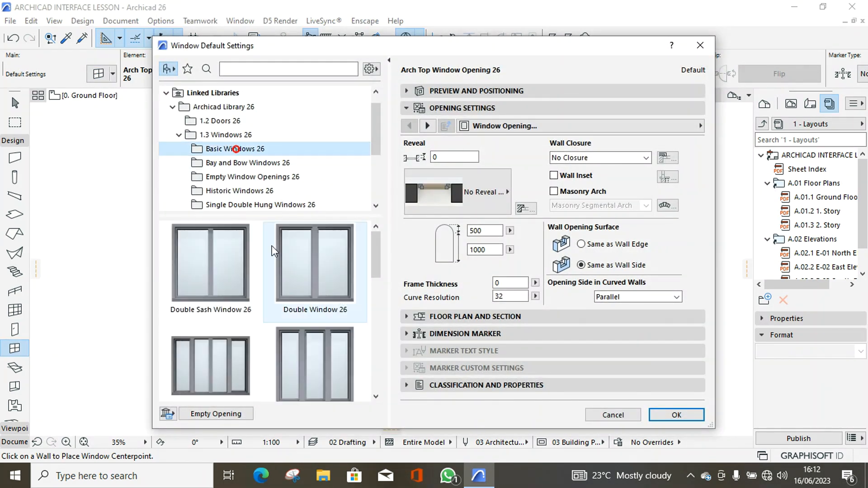
pyautogui.click(204, 277)
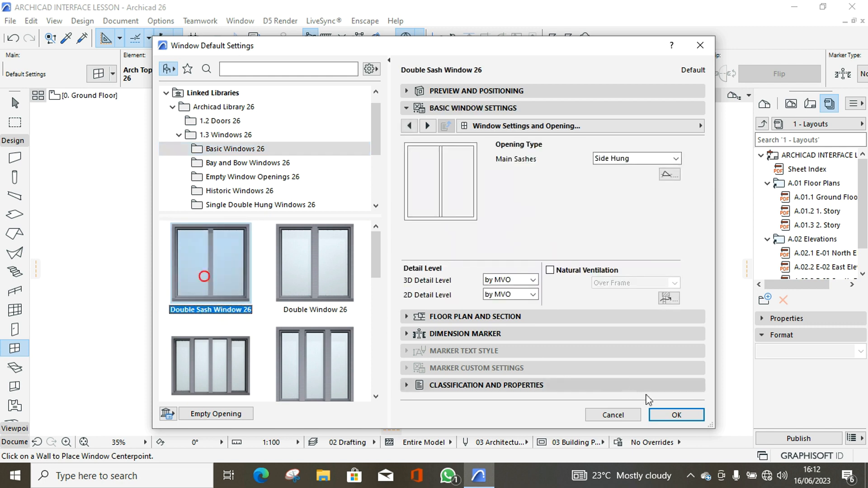
pyautogui.click(676, 414)
# - Place a double sash window in the east wall, north of the arch top opening
pyautogui.scroll(4, 494, 194)
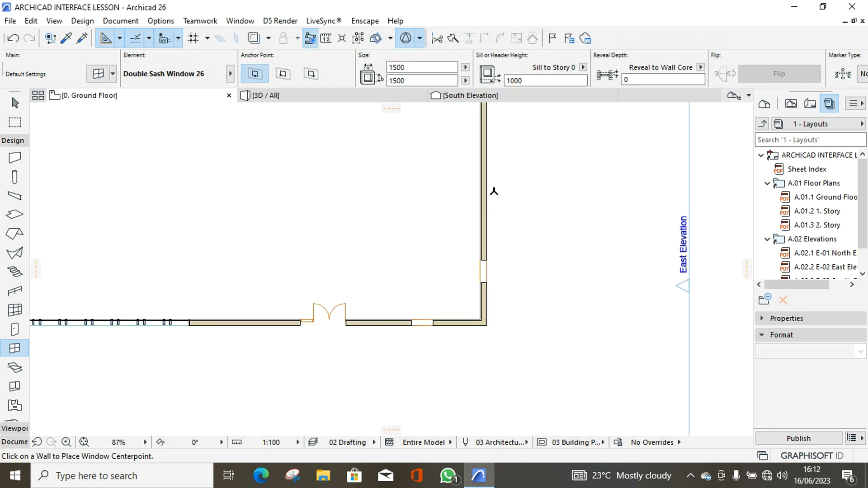
pyautogui.click(495, 188)
pyautogui.click(531, 186)
pyautogui.scroll(-6, 516, 237)
# - Examine the door and windows on the south and east walls in the 3D view, and return to the ground floor plan
pyautogui.click(310, 95)
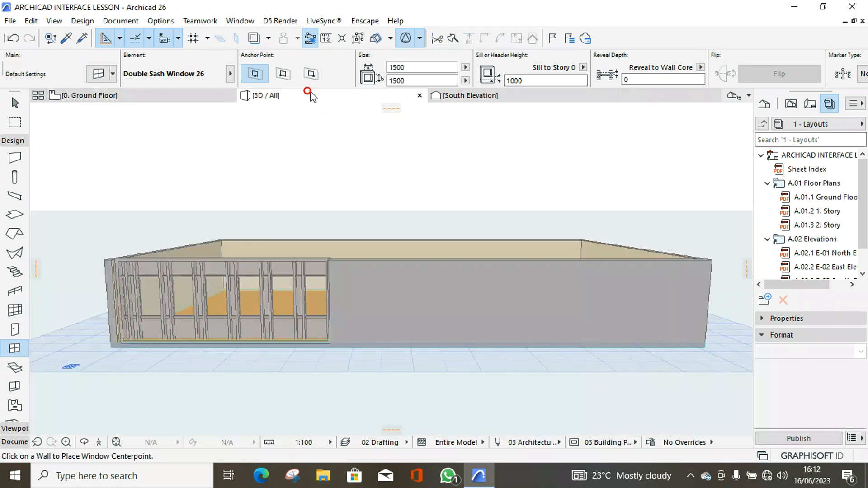
pyautogui.scroll(3, 612, 317)
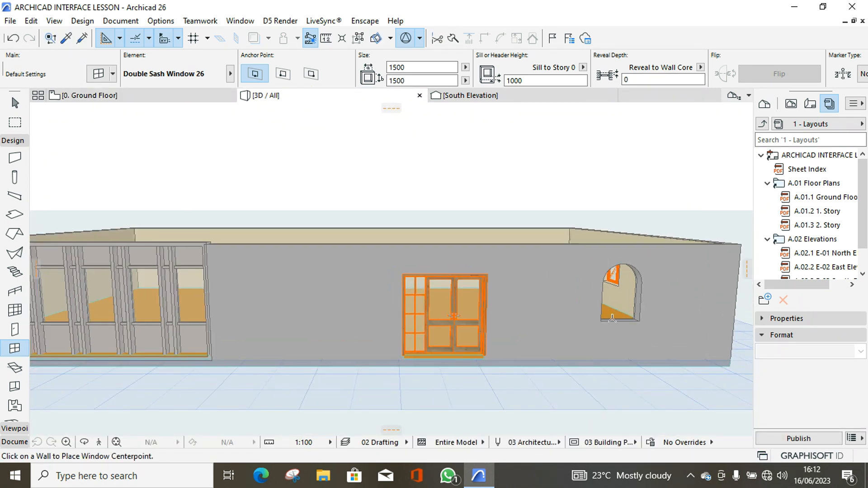
pyautogui.scroll(-2, 267, 312)
pyautogui.click(85, 442)
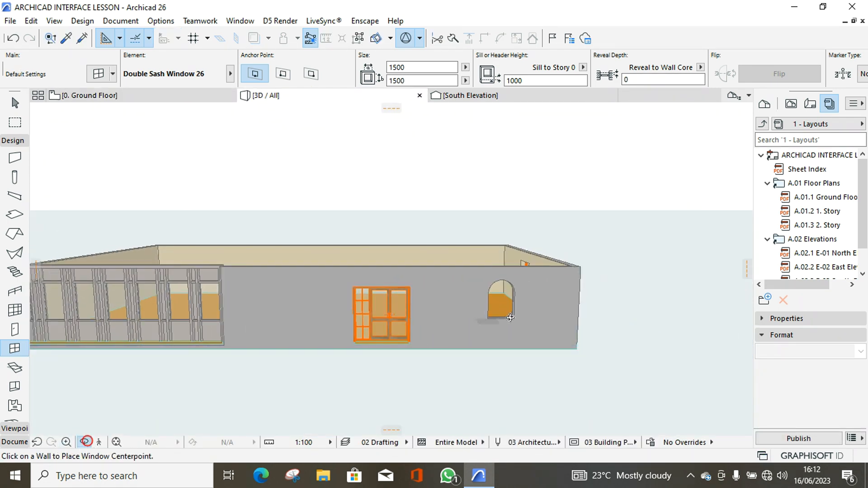
pyautogui.moveTo(601, 328); pyautogui.dragTo(318, 318)
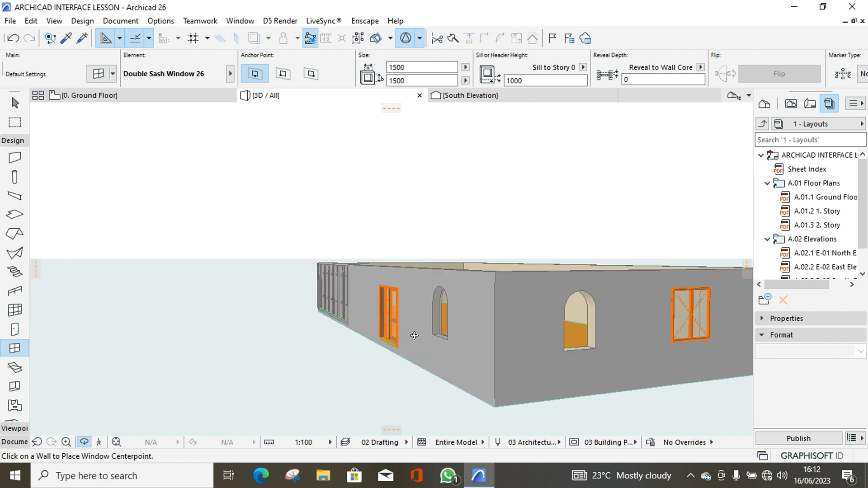
pyautogui.moveTo(414, 336); pyautogui.dragTo(333, 333)
pyautogui.click(93, 95)
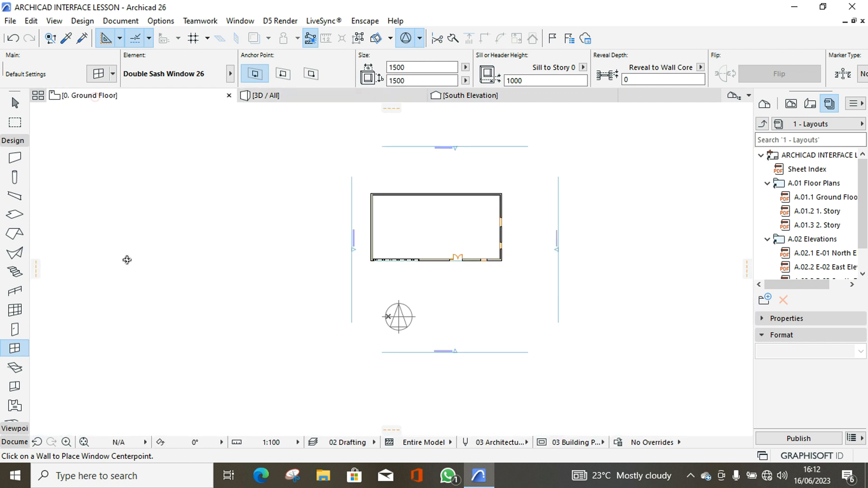
# - Create a multi-plane hip roof with the rectangular method from the building's north-west outer wall corner to its south-east outer corner
pyautogui.scroll(2, 546, 226)
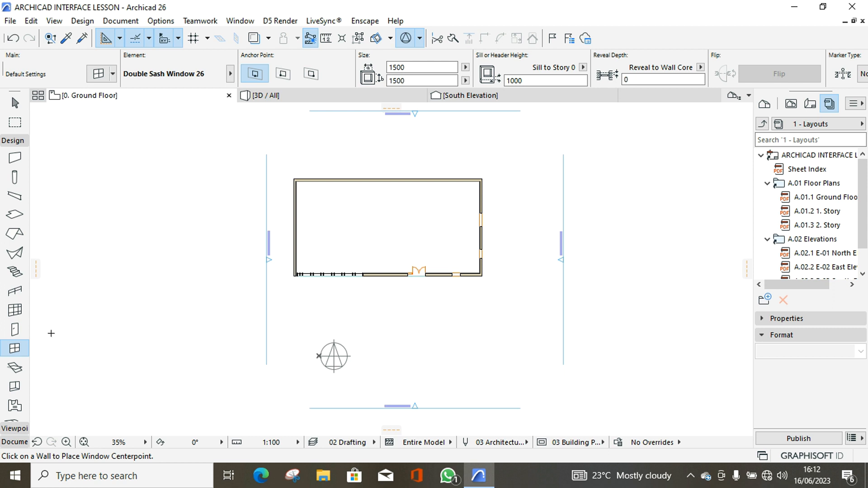
pyautogui.scroll(-3, 18, 400)
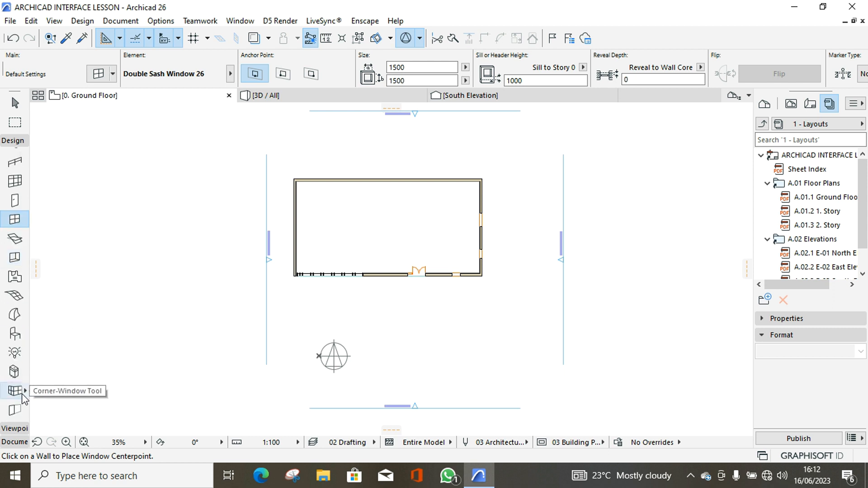
pyautogui.scroll(3, 15, 326)
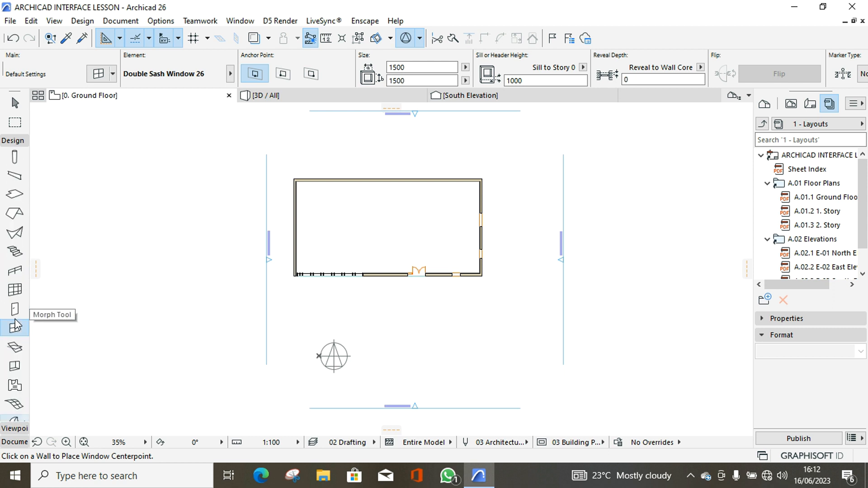
pyautogui.click(14, 232)
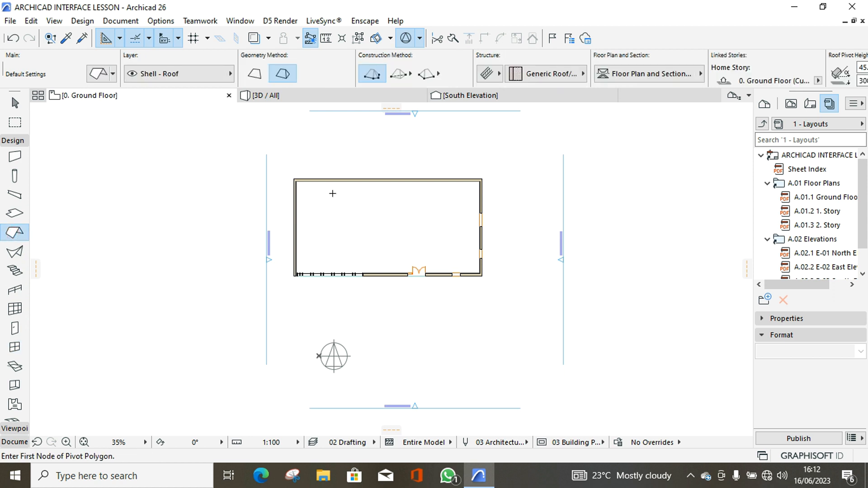
pyautogui.scroll(3, 321, 181)
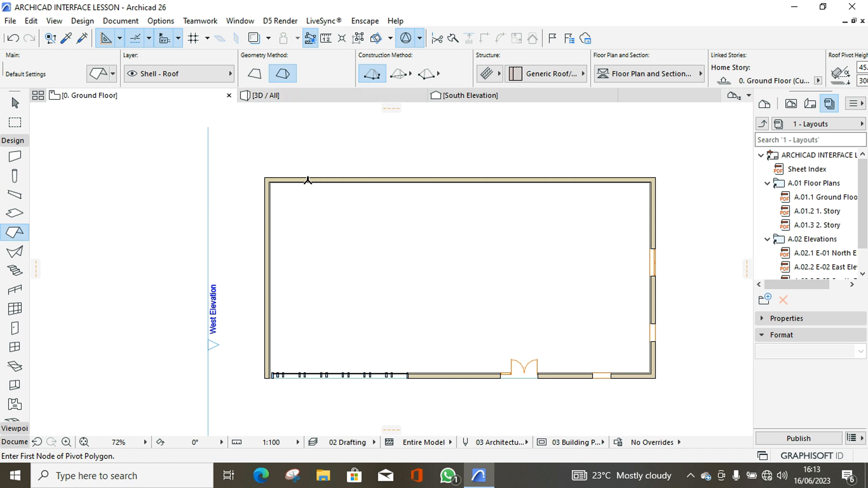
pyautogui.click(400, 75)
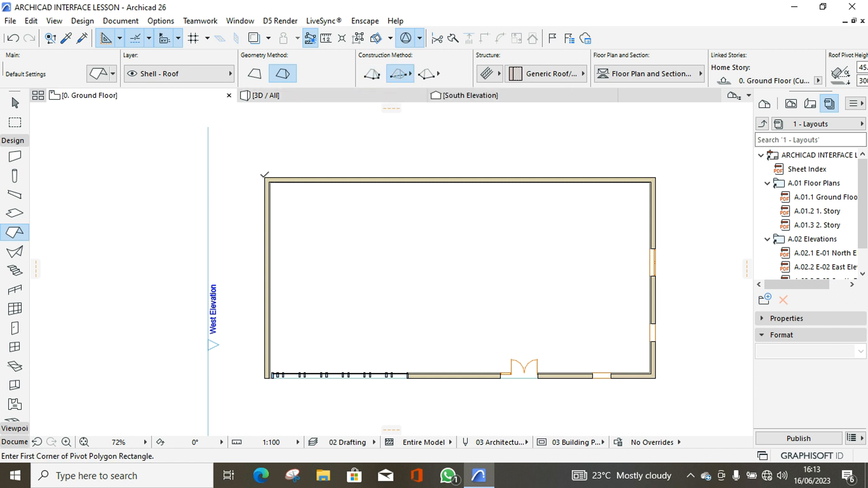
pyautogui.click(266, 178)
pyautogui.scroll(-3, 406, 272)
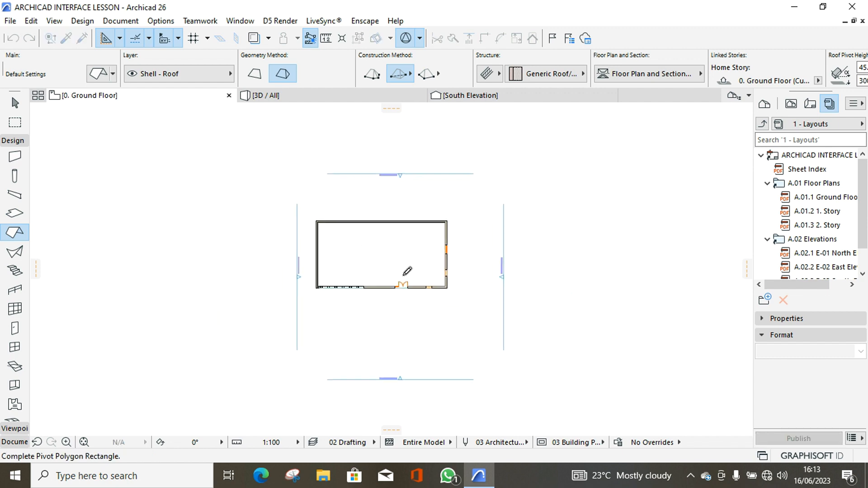
pyautogui.scroll(2, 445, 256)
pyautogui.click(445, 256)
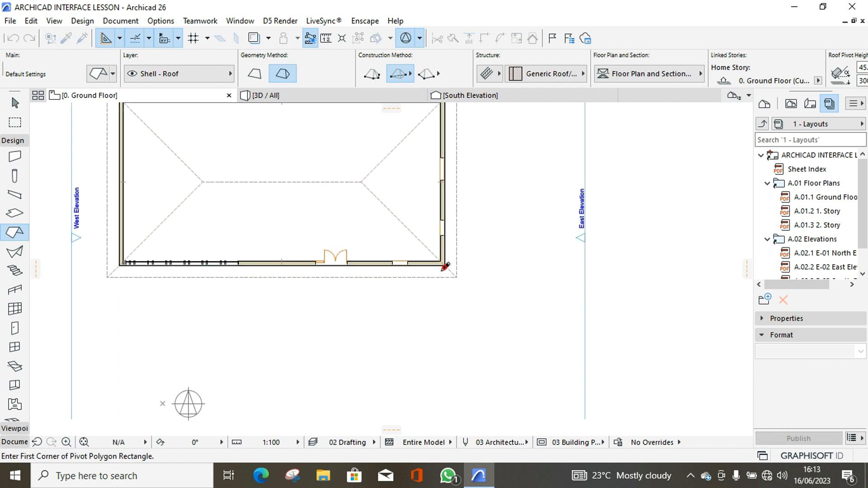
# - Open the 3D view and set the roof's pitch to 15° and its eaves overhang offset to 600
pyautogui.click(319, 98)
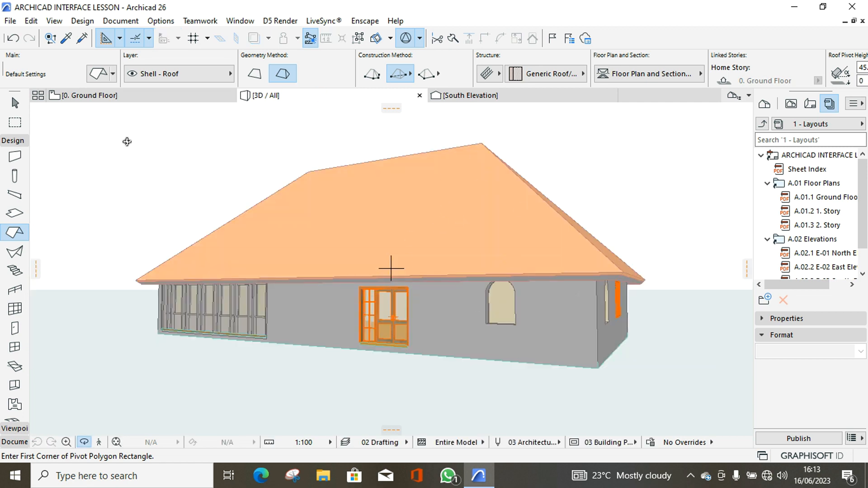
pyautogui.click(13, 103)
pyautogui.click(394, 185)
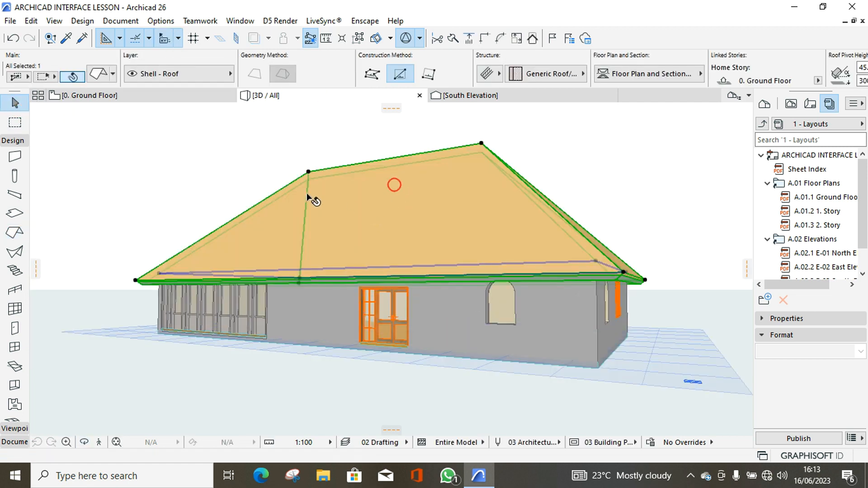
pyautogui.click(98, 74)
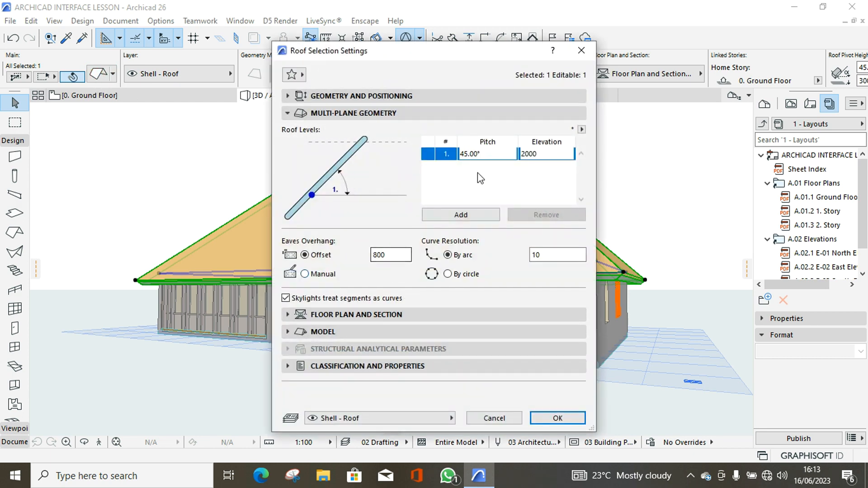
pyautogui.doubleClick(488, 155)
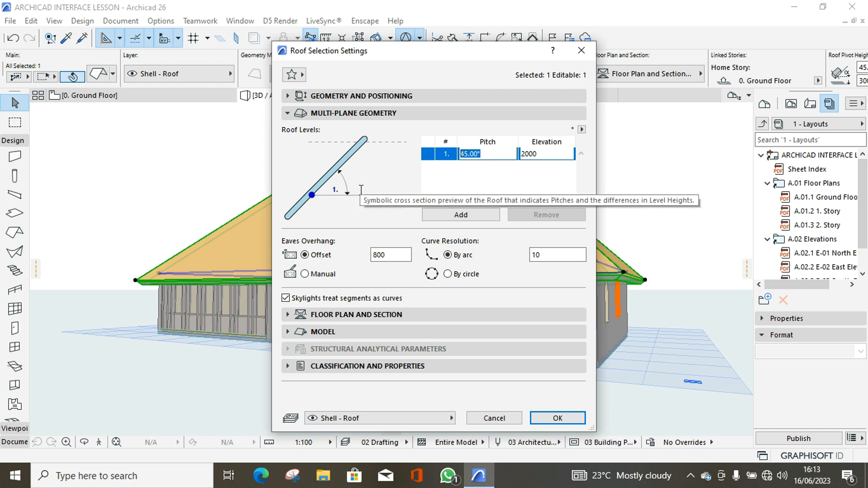
pyautogui.write('1')
pyautogui.press('BackSpace')
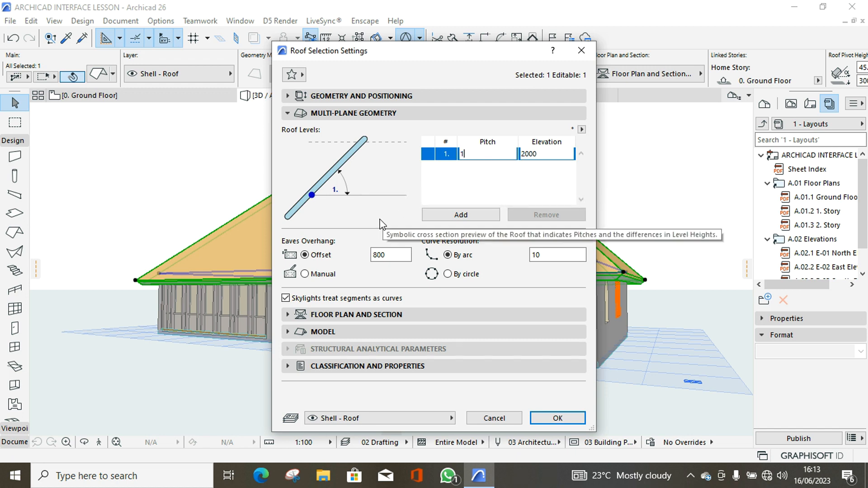
pyautogui.write('5')
pyautogui.click(543, 156)
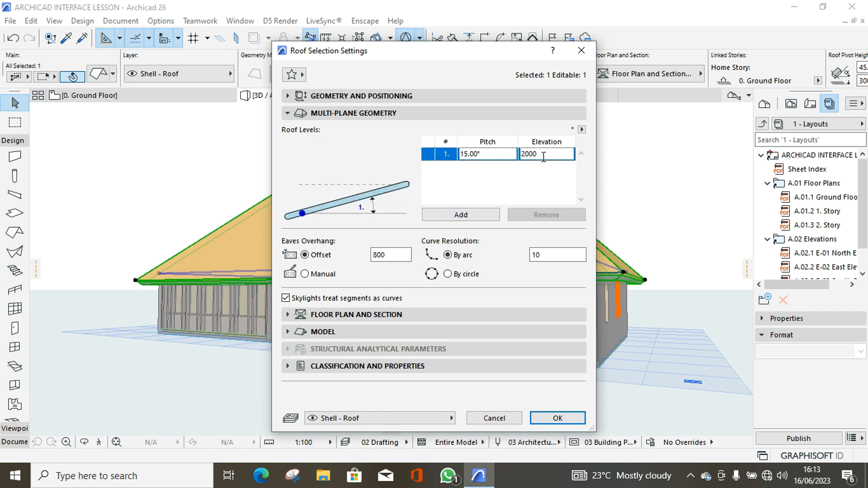
pyautogui.doubleClick(390, 254)
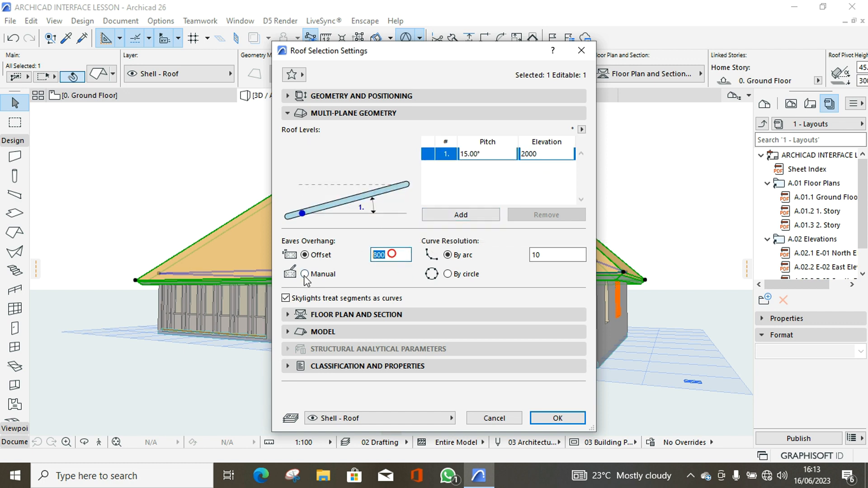
pyautogui.write('60')
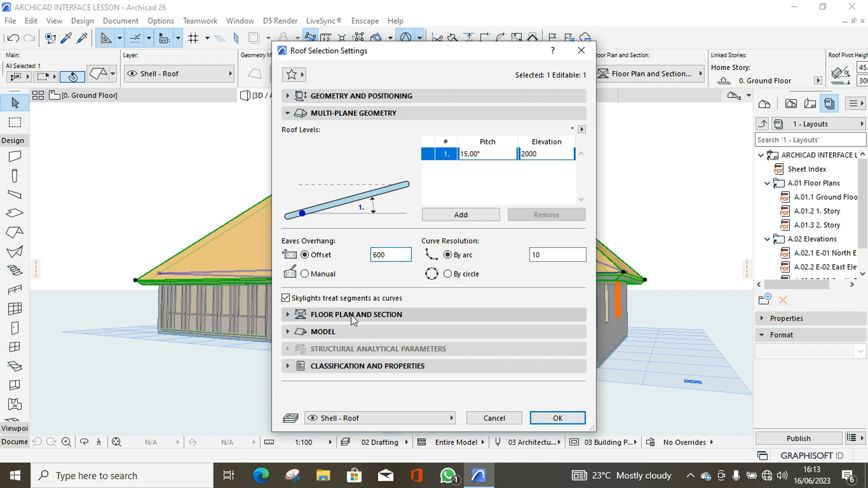
# - Override the roof surfaces with Roof Tiles - French Red on top and Wood - Pine Grained Horizontal on the edges and underside, and inspect the roof
pyautogui.click(347, 316)
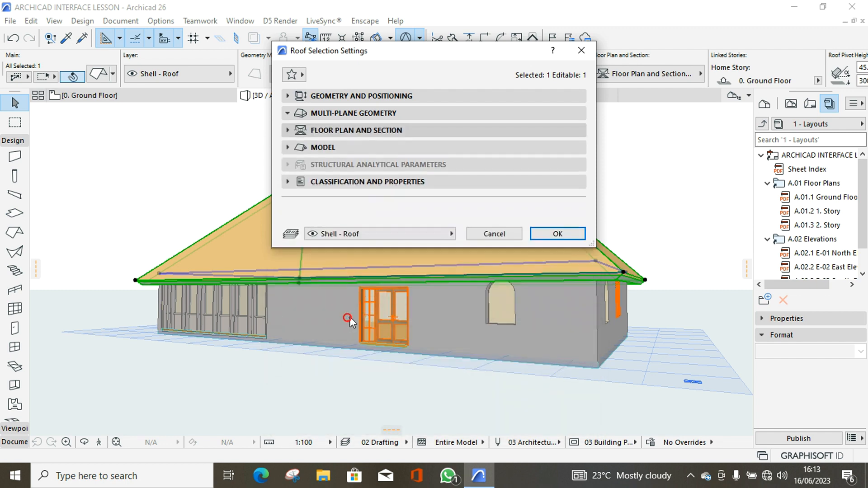
pyautogui.click(356, 234)
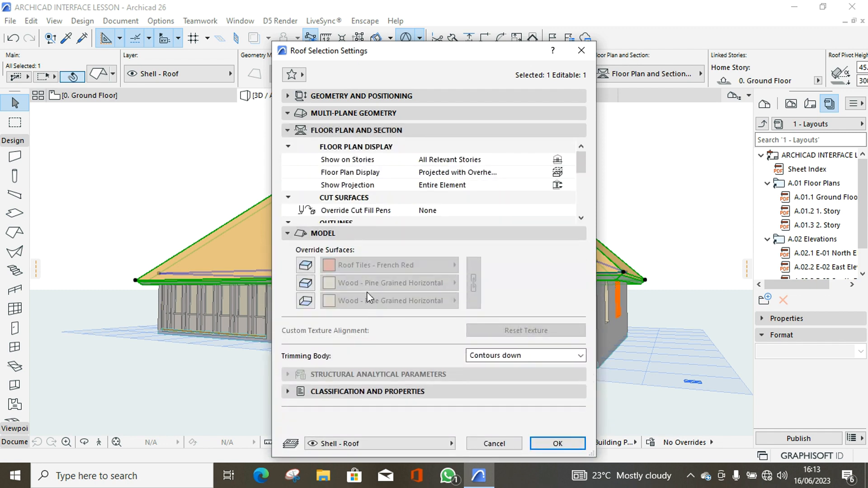
pyautogui.click(305, 265)
pyautogui.click(305, 282)
pyautogui.click(305, 299)
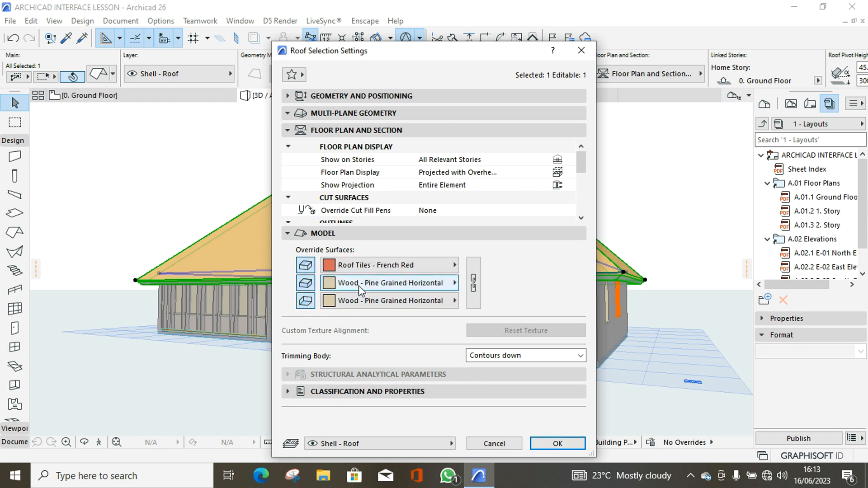
pyautogui.click(557, 444)
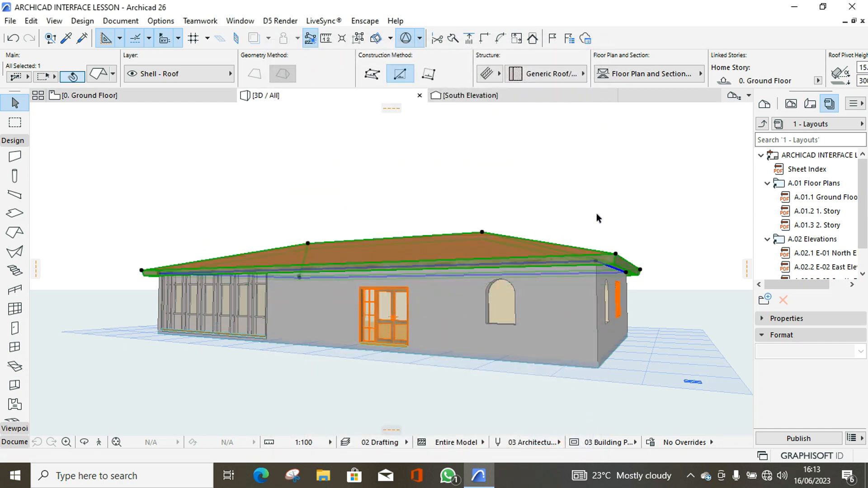
pyautogui.click(590, 197)
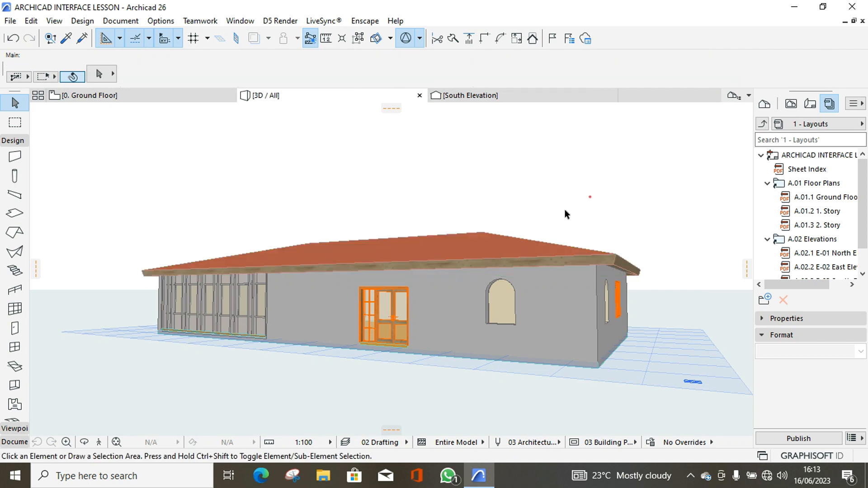
pyautogui.click(84, 443)
pyautogui.moveTo(191, 276); pyautogui.dragTo(235, 316)
pyautogui.moveTo(534, 279); pyautogui.dragTo(372, 280)
# - Create a rectangular terrain mesh around the building on the ground floor plan, extending past the west and east elevation markers, and check it in 3D
pyautogui.scroll(-3, 21, 389)
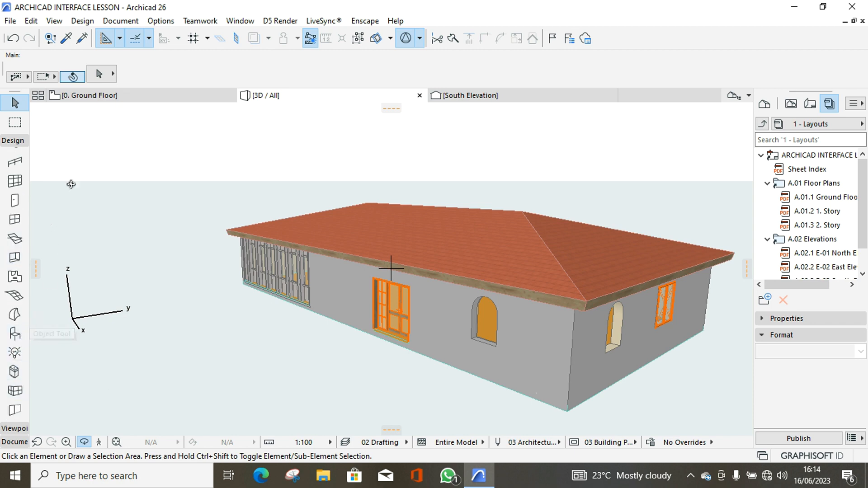
pyautogui.click(113, 95)
pyautogui.scroll(-3, 224, 313)
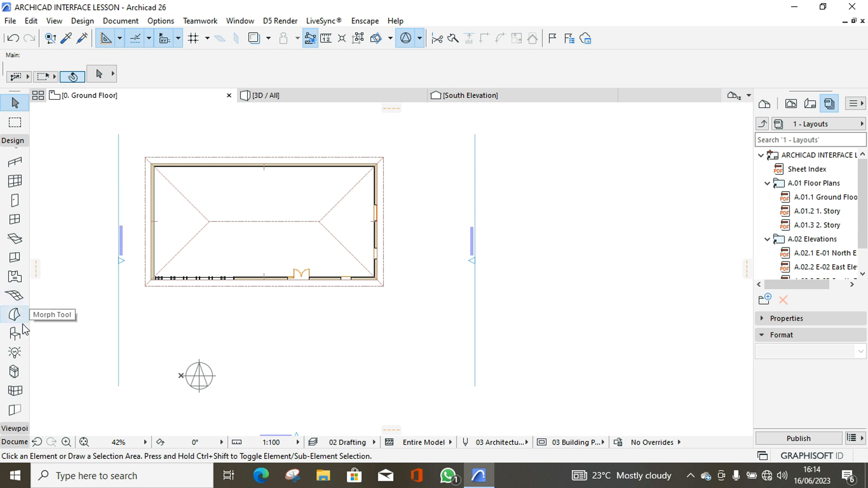
pyautogui.click(15, 296)
pyautogui.click(81, 121)
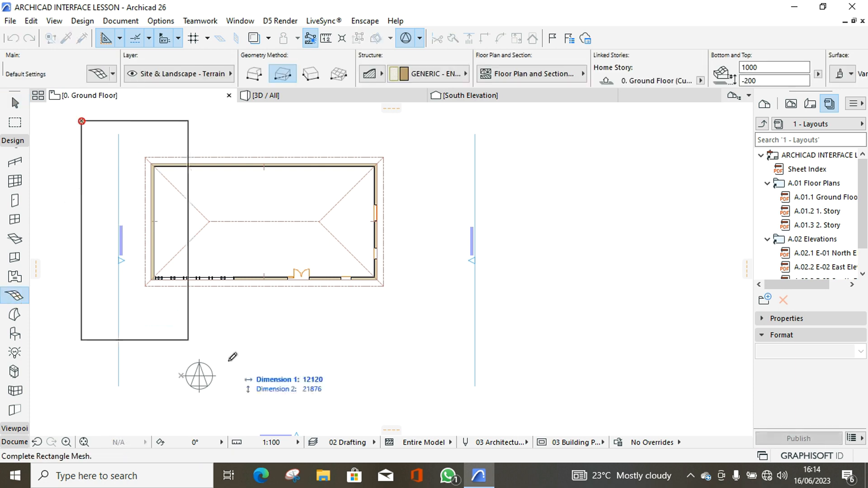
pyautogui.click(509, 407)
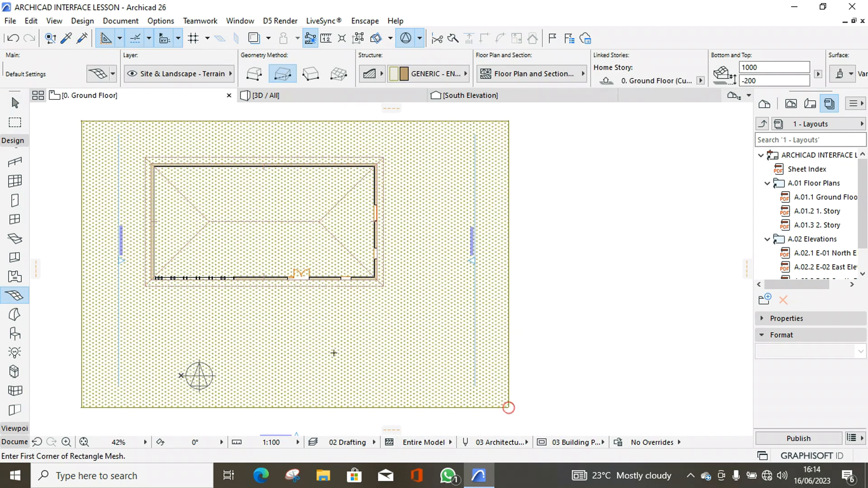
pyautogui.click(312, 97)
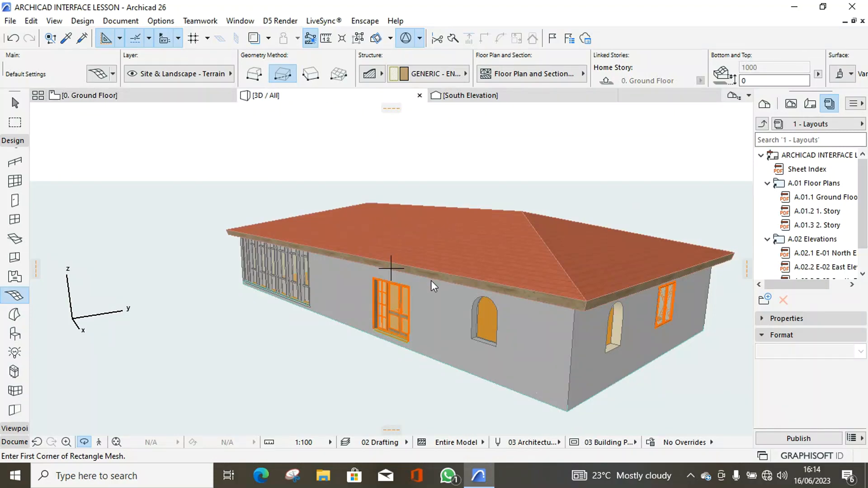
pyautogui.scroll(-2, 409, 299)
pyautogui.keyDown('shift'); pyautogui.moveTo(305, 336); pyautogui.dragTo(525, 355, button='middle'); pyautogui.keyUp('shift')
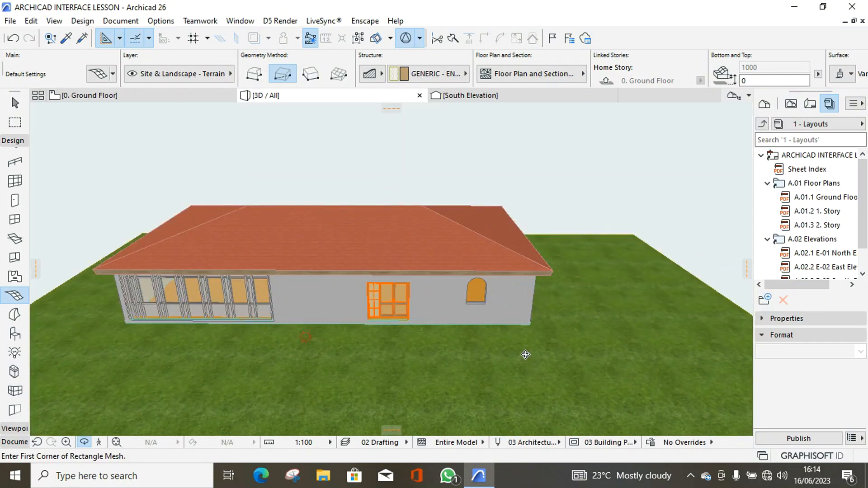
# - Open the Object tool's default settings on the ground floor plan and browse the furnishing library's school, office and kitchen furniture folders
pyautogui.press('F2')
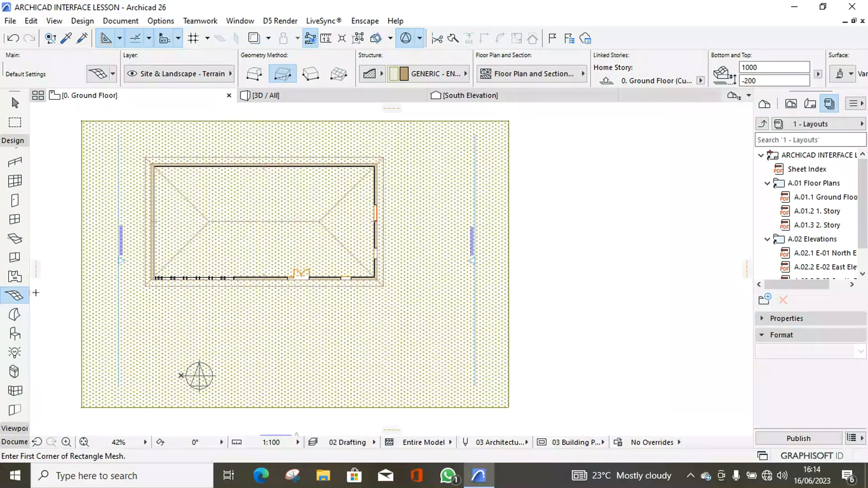
pyautogui.click(15, 335)
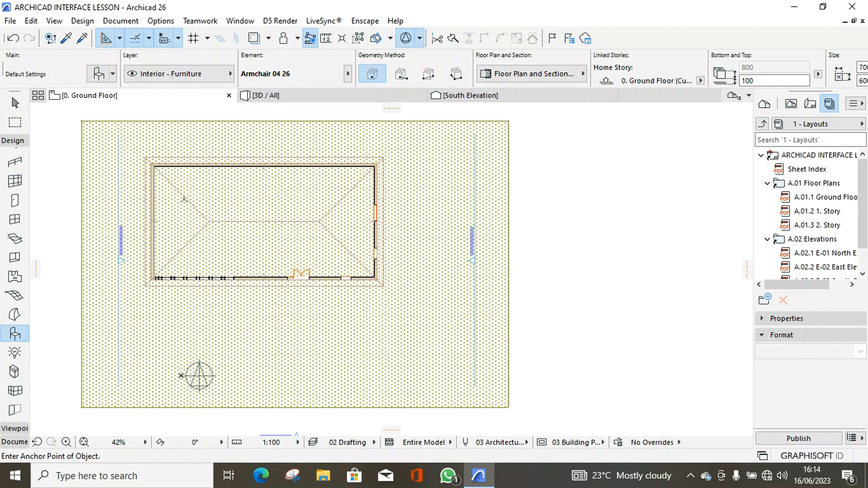
pyautogui.hotkey('ctrl', 't')
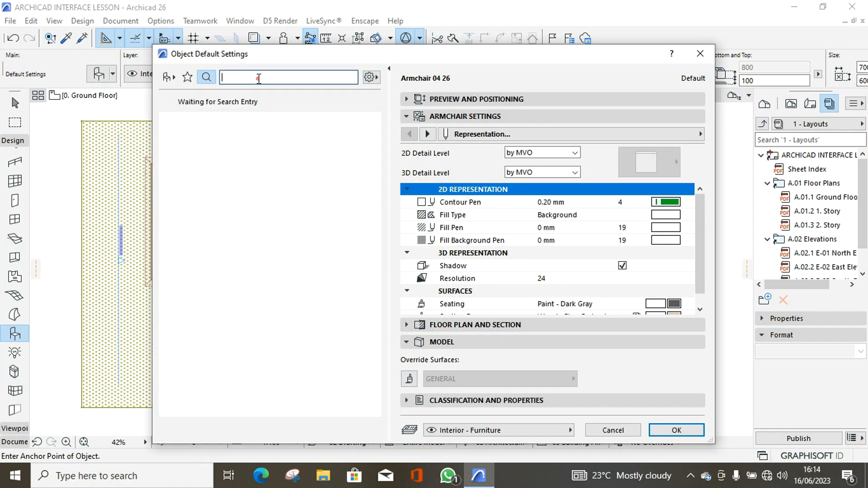
pyautogui.click(173, 82)
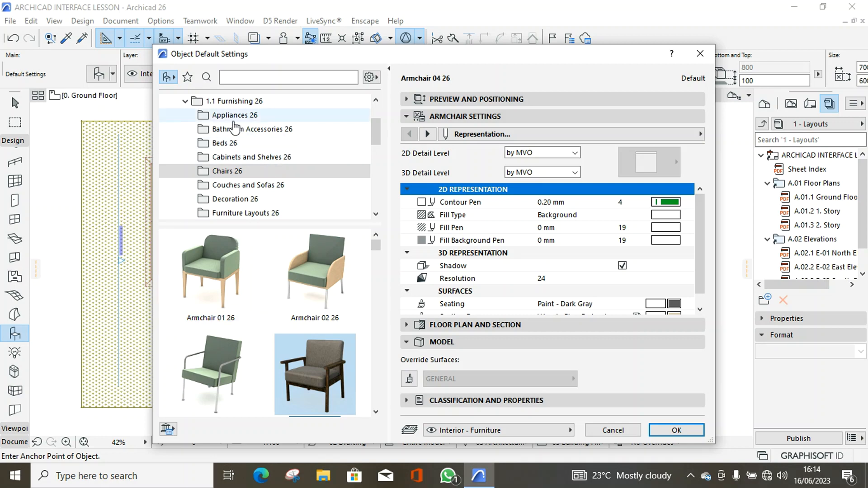
pyautogui.scroll(-2, 283, 147)
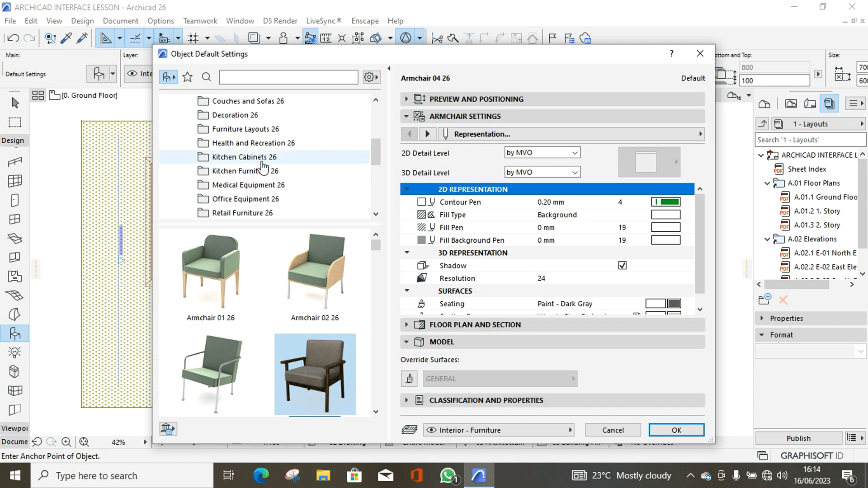
pyautogui.scroll(-2, 265, 187)
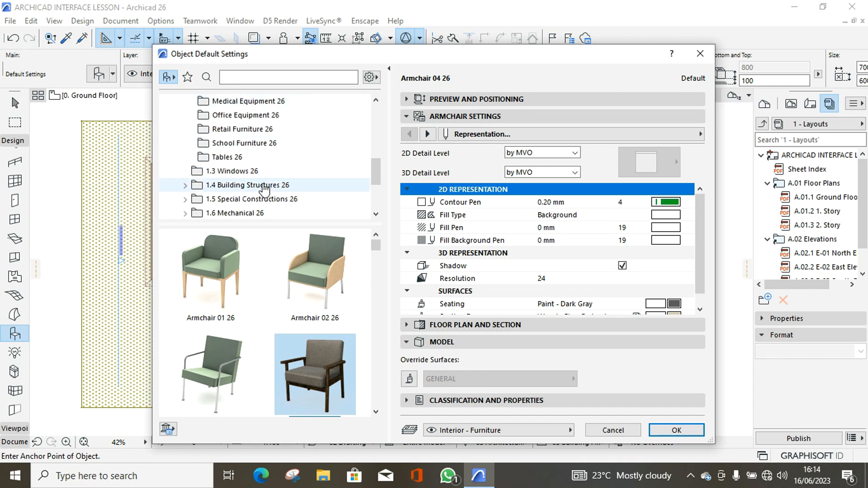
pyautogui.scroll(3, 265, 187)
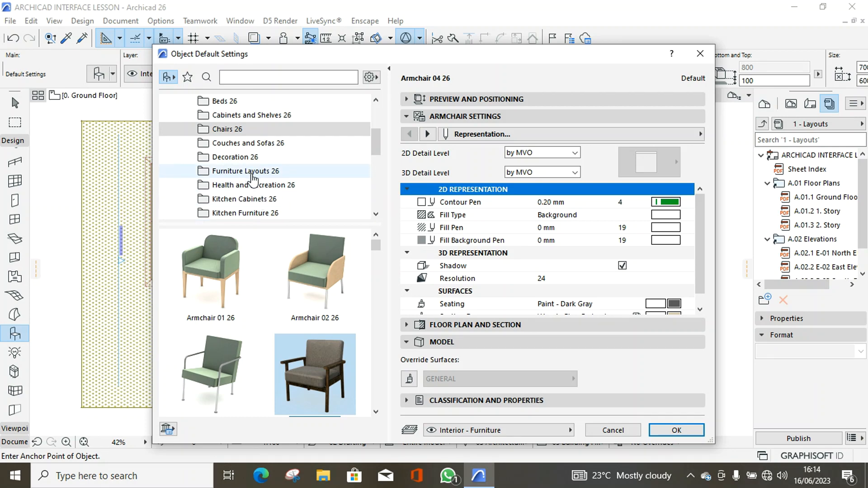
pyautogui.scroll(-2, 251, 158)
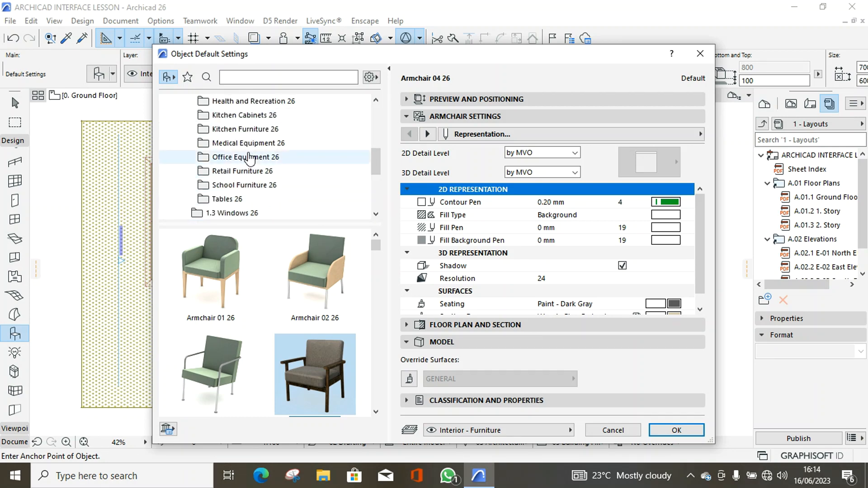
pyautogui.click(247, 185)
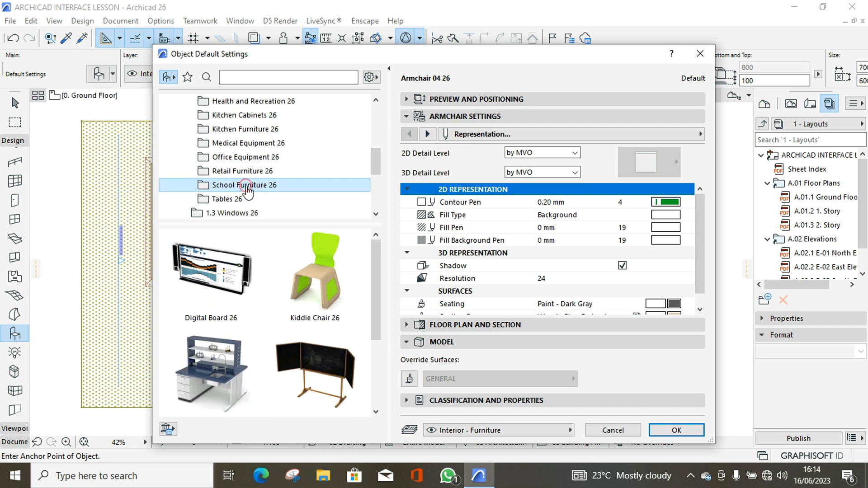
pyautogui.click(252, 173)
pyautogui.click(252, 161)
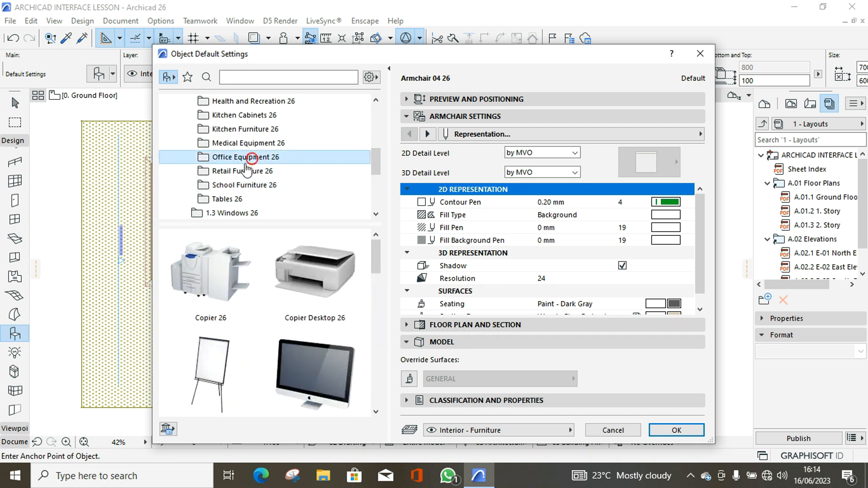
pyautogui.click(244, 130)
pyautogui.scroll(1, 243, 144)
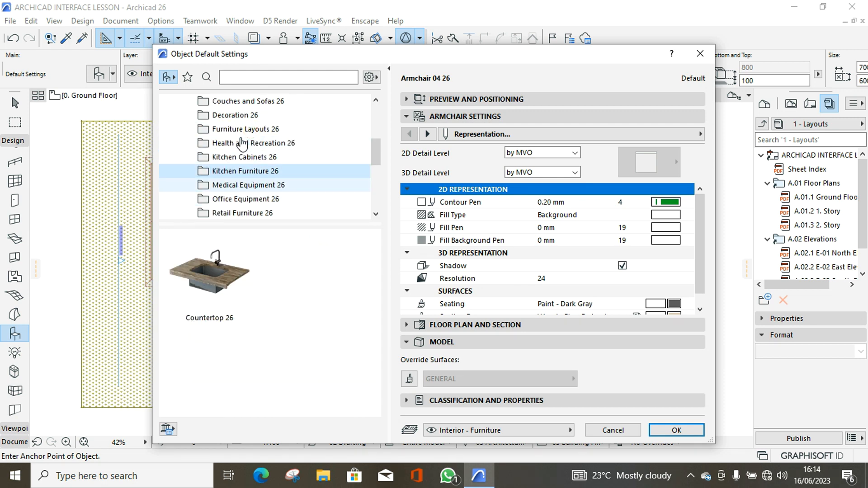
# - Choose Chair Layout 26 from the Furniture Layouts 26 folder and place it inside the building near the north-west corner
pyautogui.click(248, 130)
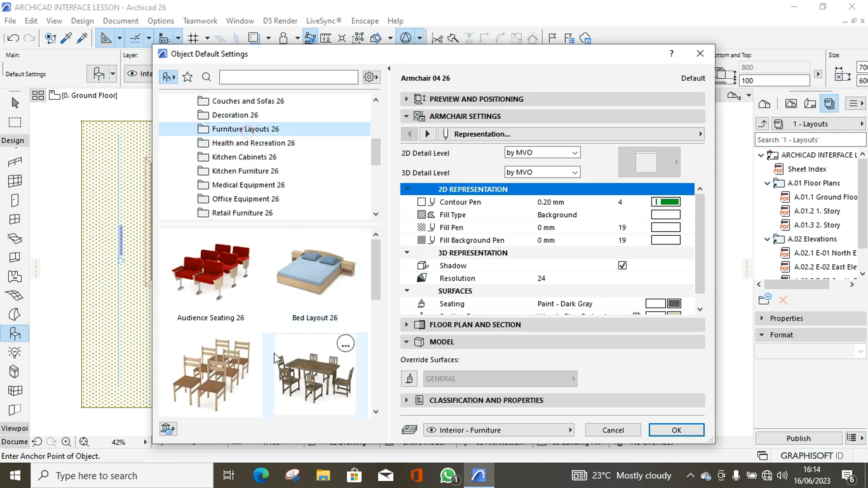
pyautogui.scroll(-1, 243, 316)
pyautogui.click(222, 374)
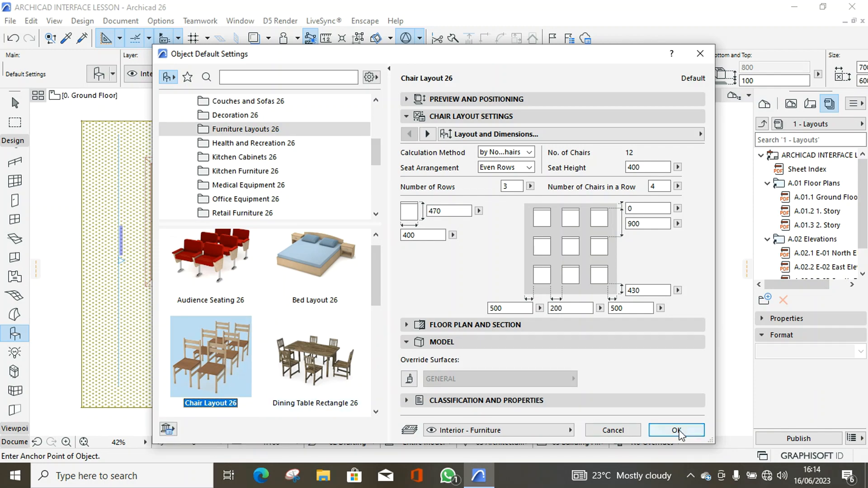
pyautogui.click(677, 431)
pyautogui.click(183, 203)
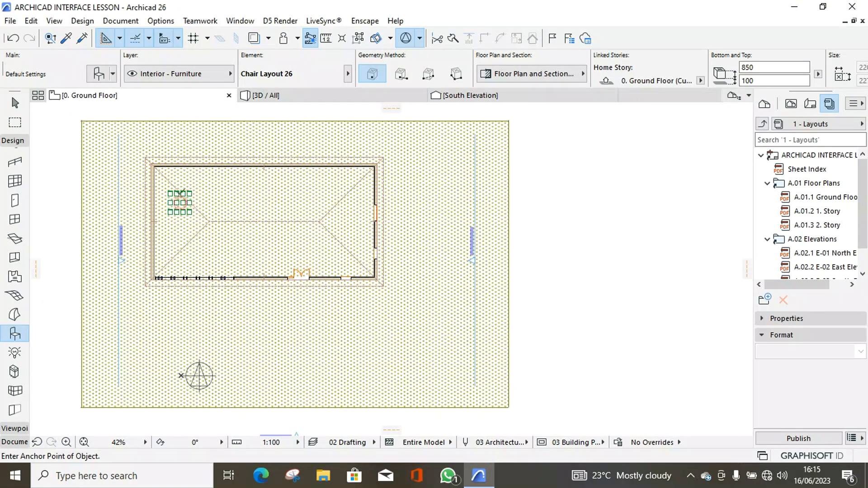
# - Set the chair layout's rotation to 90° and place a second one inside the building near the south-west corner
pyautogui.scroll(5, 179, 192)
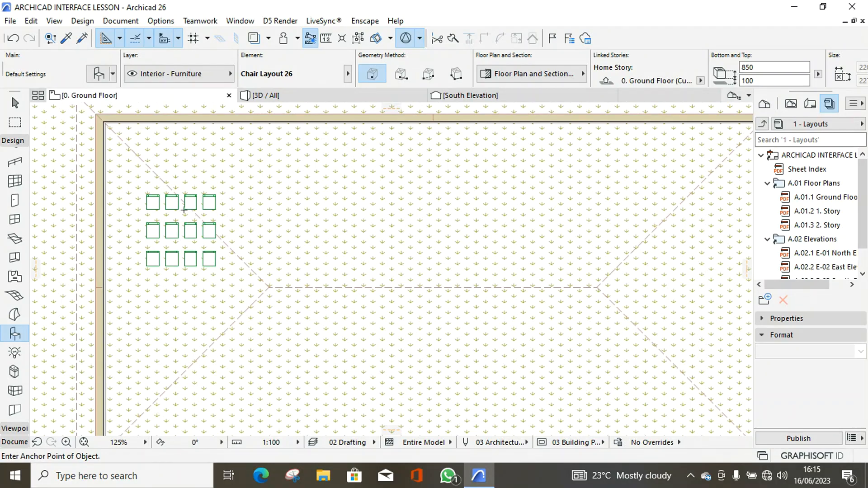
pyautogui.scroll(-2, 174, 204)
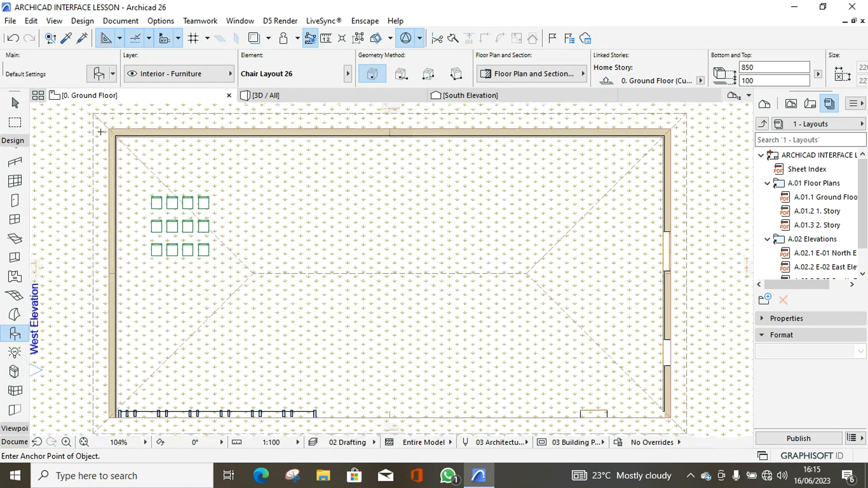
pyautogui.click(99, 74)
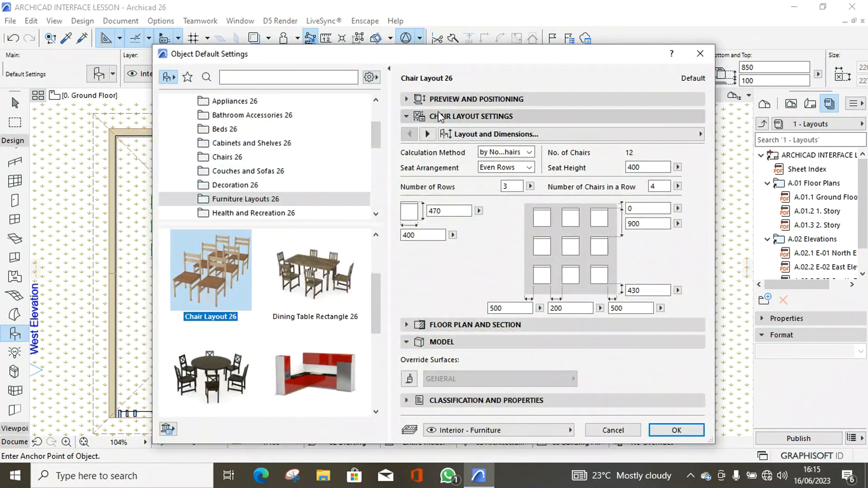
pyautogui.click(444, 101)
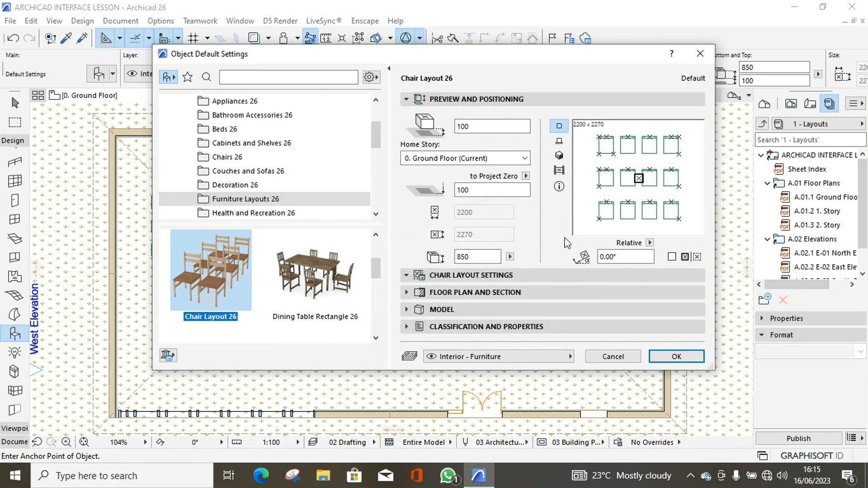
pyautogui.click(625, 260)
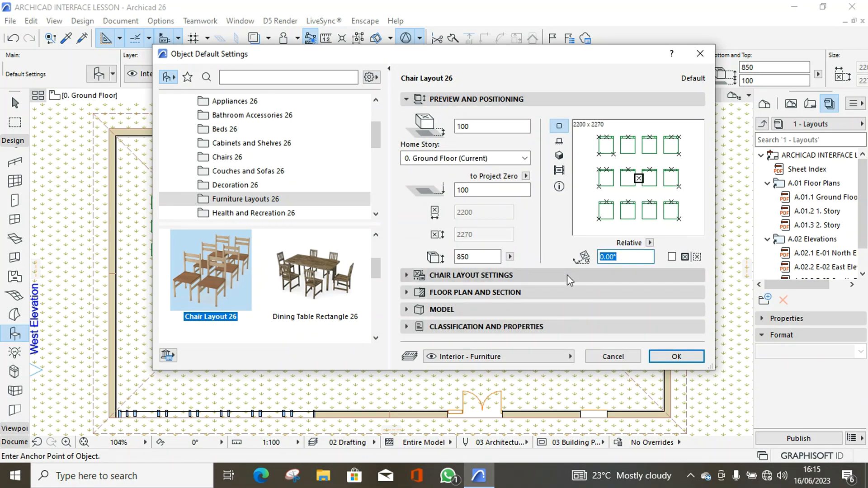
pyautogui.write('90')
pyautogui.press('Return')
pyautogui.click(190, 329)
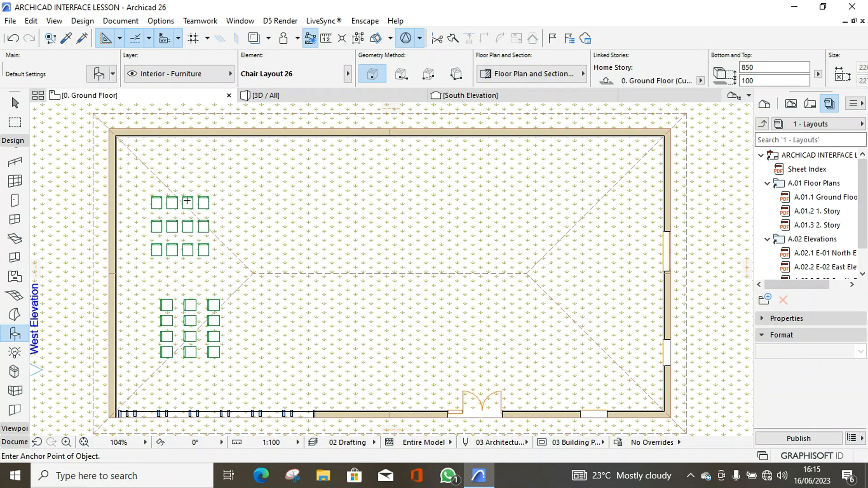
# - Test chair layout rotations of 0°, 90°, 180° and 270° in the preview, and set the default rotation back to 0°
pyautogui.click(99, 74)
pyautogui.doubleClick(610, 254)
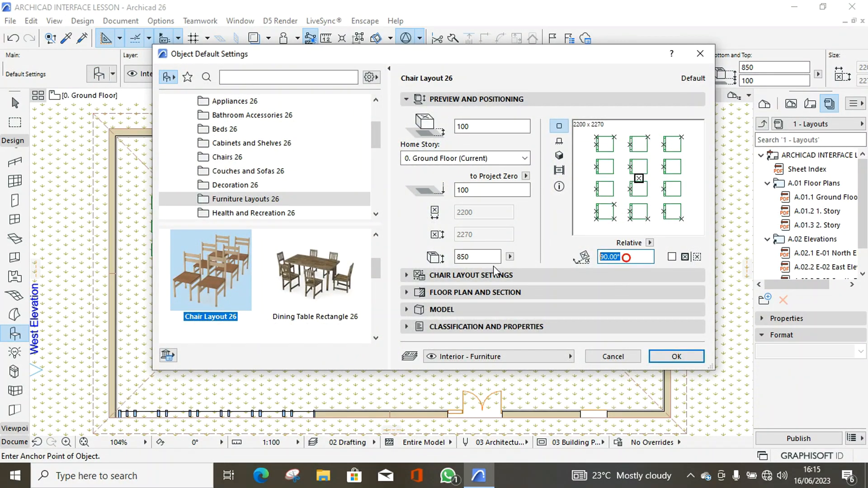
pyautogui.write('0')
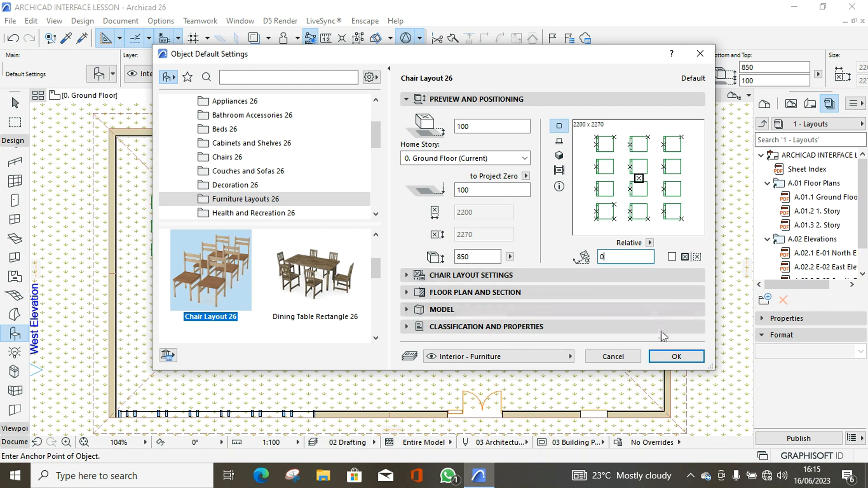
pyautogui.doubleClick(630, 256)
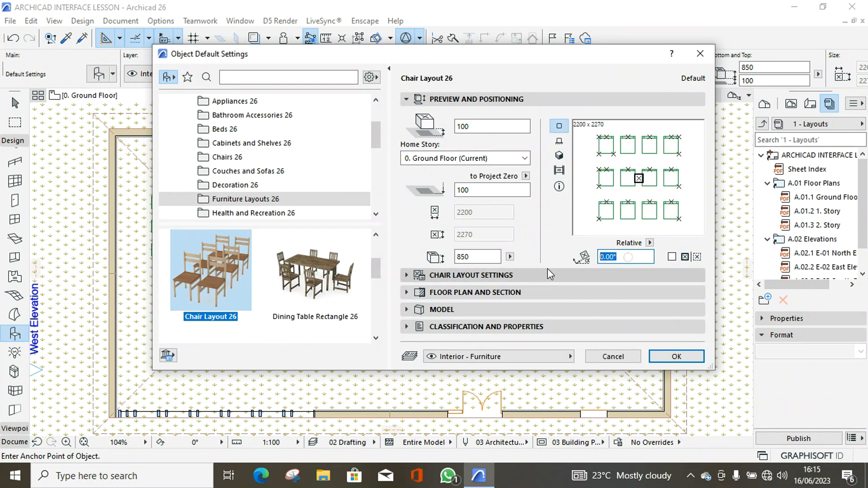
pyautogui.write('90')
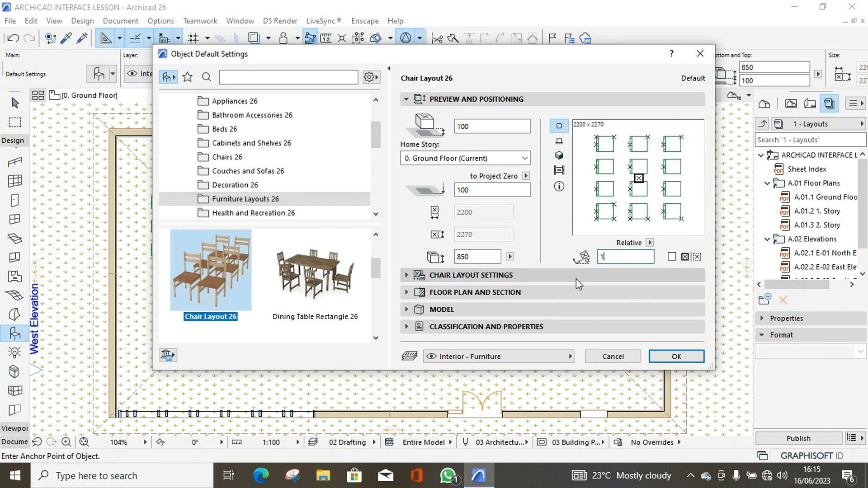
pyautogui.write('180')
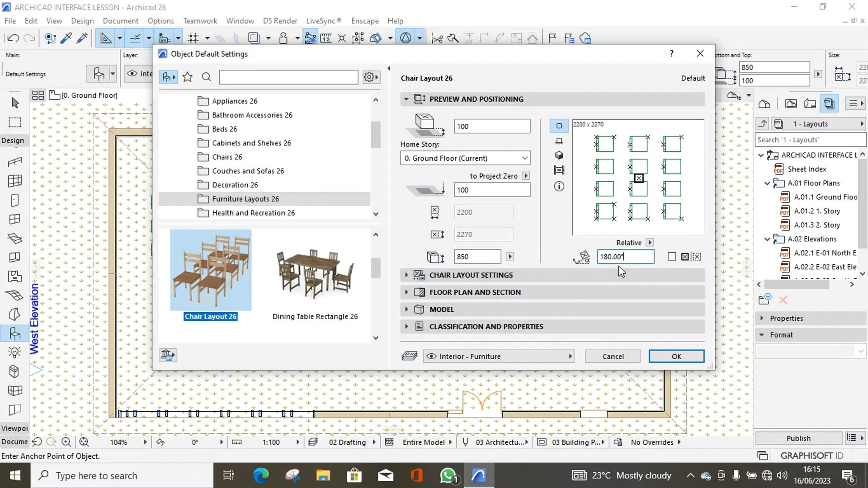
pyautogui.write('270')
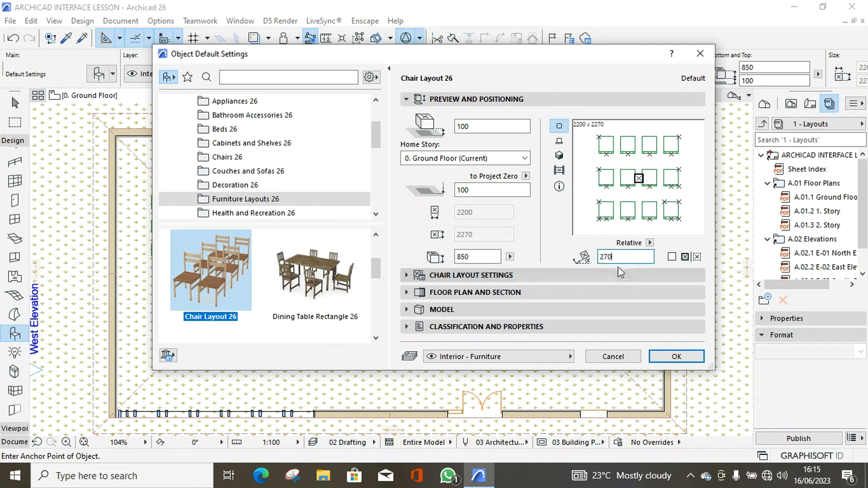
pyautogui.press('Return')
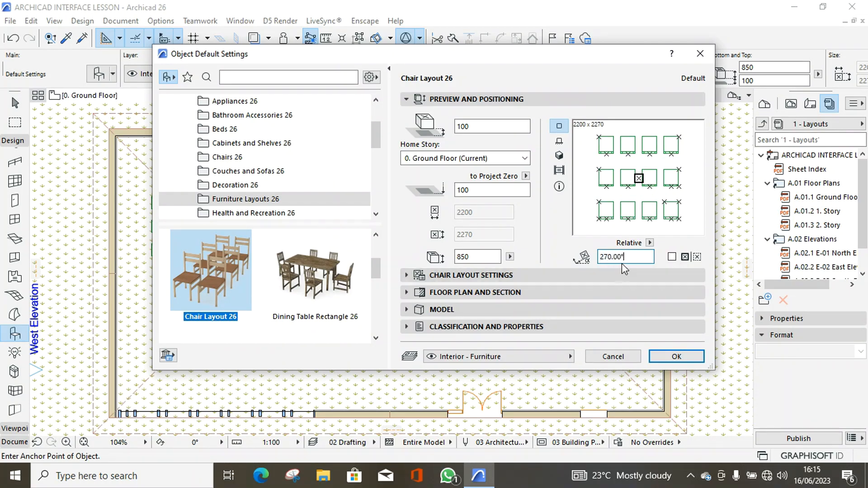
pyautogui.write('0')
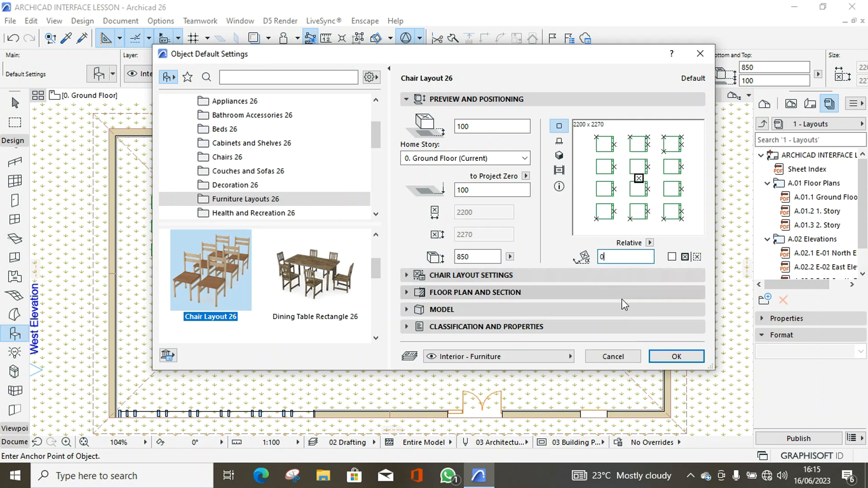
pyautogui.press('Return')
pyautogui.click(677, 357)
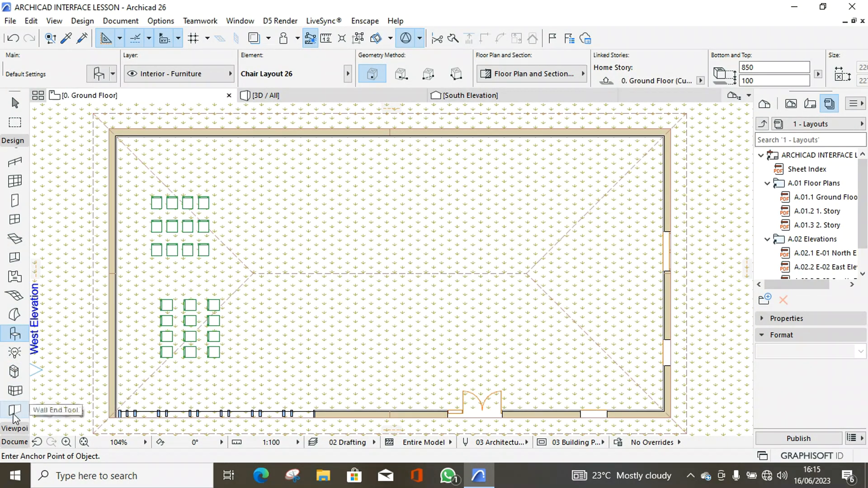
# - Draw a horizontal elevation line about 45 m long south of the terrain mesh, spanning its full width and facing north towards the building
pyautogui.click(13, 390)
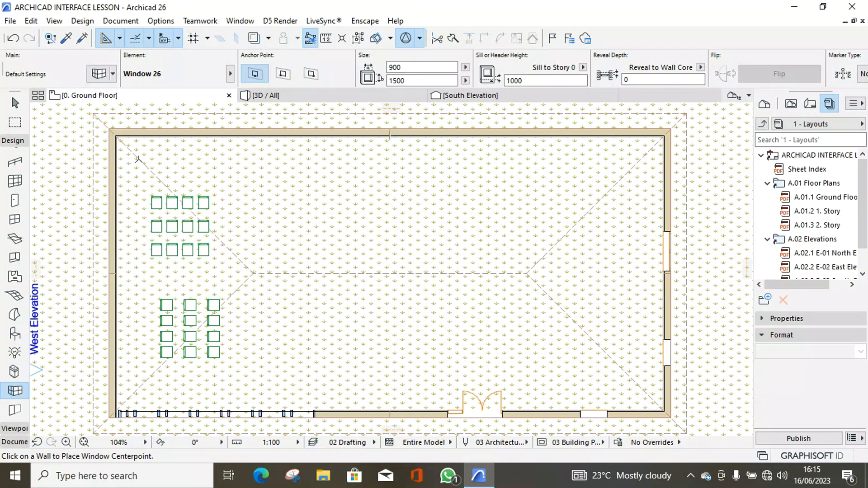
pyautogui.scroll(-5, 121, 140)
pyautogui.click(15, 427)
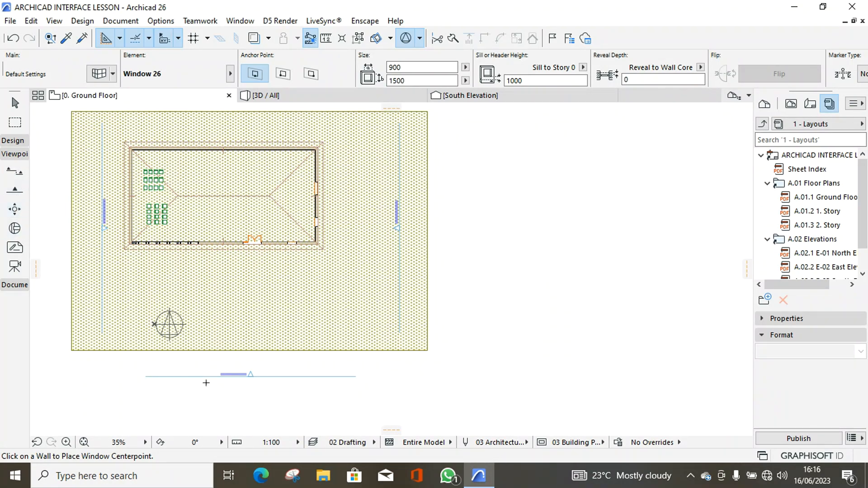
pyautogui.scroll(-2, 231, 395)
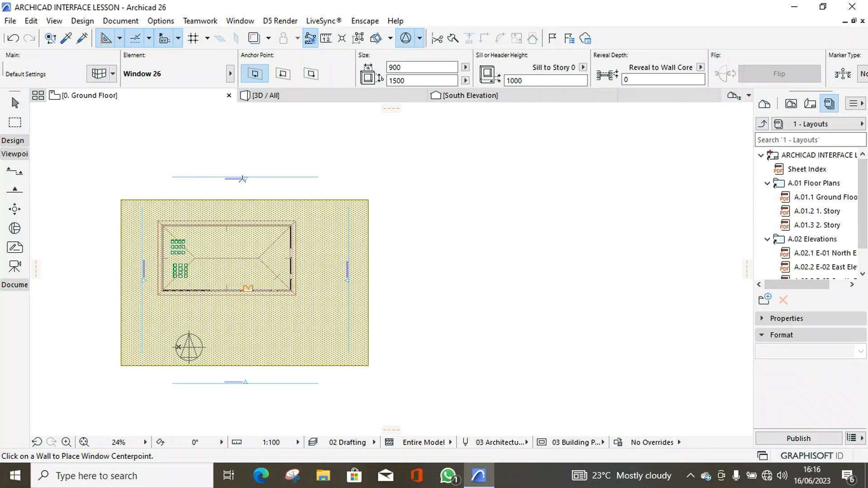
pyautogui.scroll(4, 240, 185)
pyautogui.scroll(-5, 241, 173)
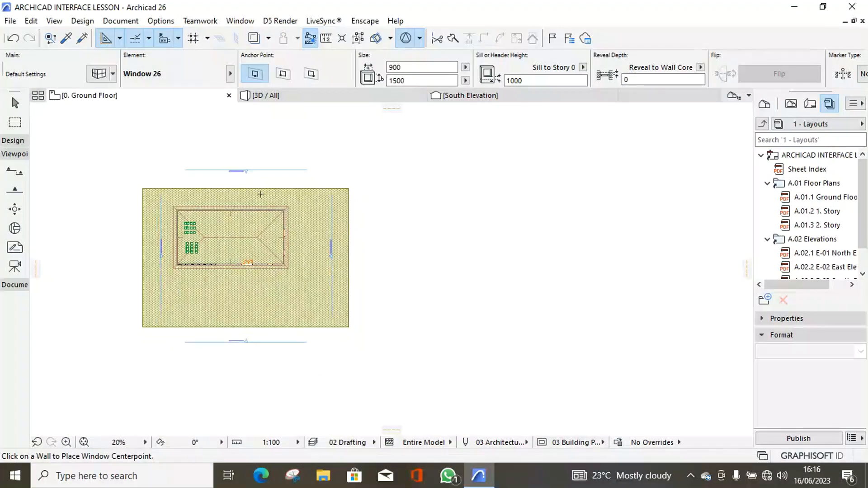
pyautogui.click(15, 189)
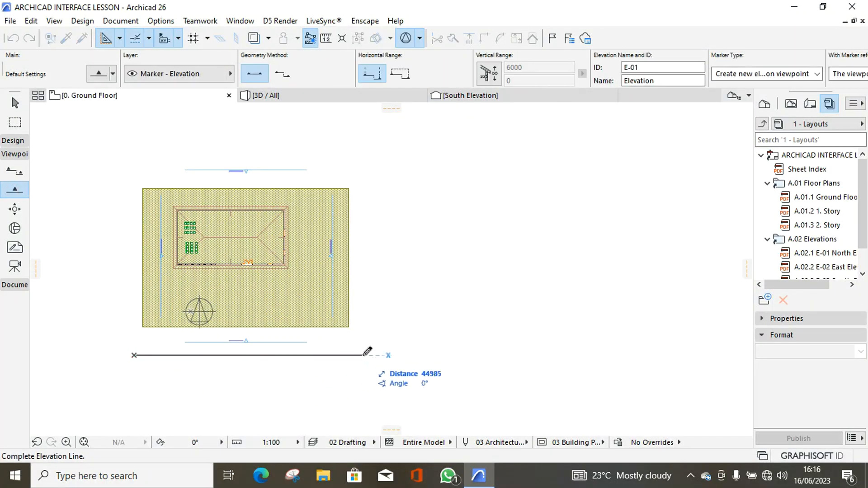
pyautogui.click(368, 357)
pyautogui.click(357, 295)
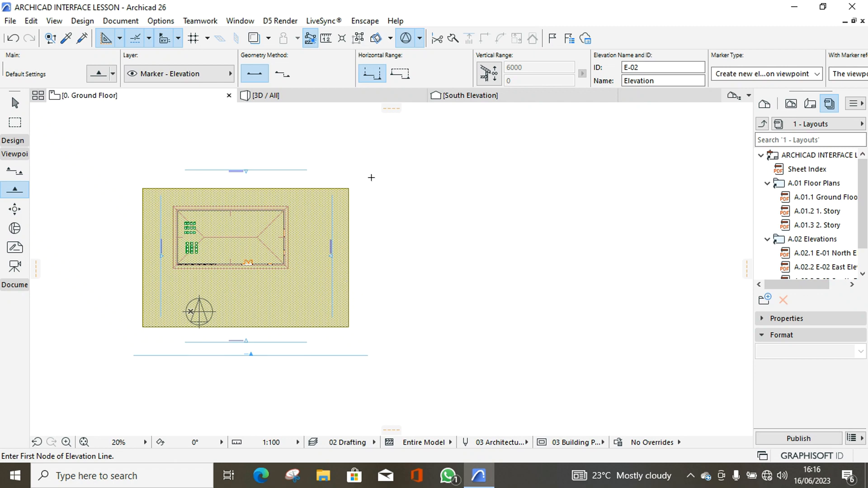
# - Draw a vertical elevation line east of the terrain mesh, spanning its height and facing west towards the building
pyautogui.click(371, 177)
pyautogui.click(371, 337)
pyautogui.click(341, 330)
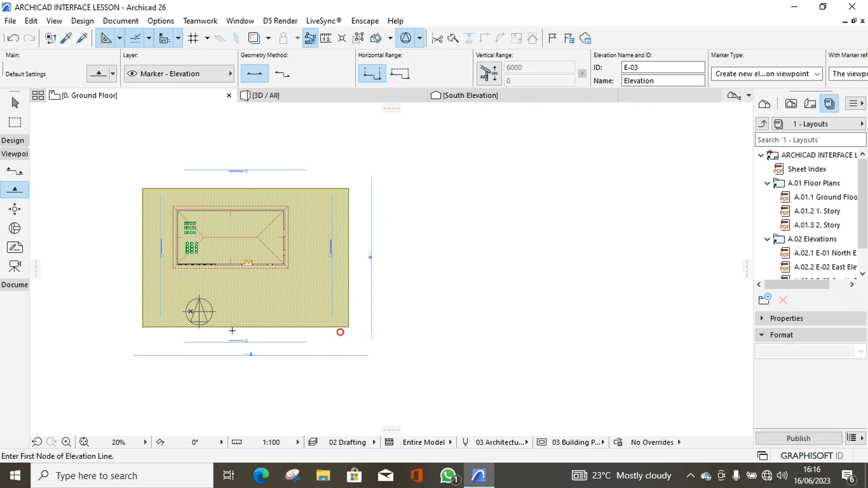
# - Draw a vertical elevation line west of the terrain mesh, spanning its height and facing east towards the building
pyautogui.click(93, 336)
pyautogui.click(92, 156)
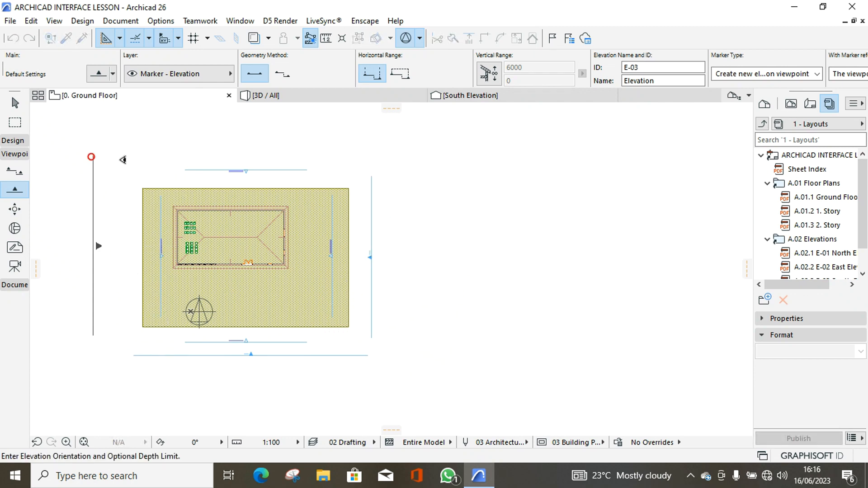
pyautogui.click(120, 151)
# - Draw a horizontal elevation line north of the existing North Elevation marker, wider than the terrain mesh and facing south
pyautogui.click(115, 136)
pyautogui.click(357, 136)
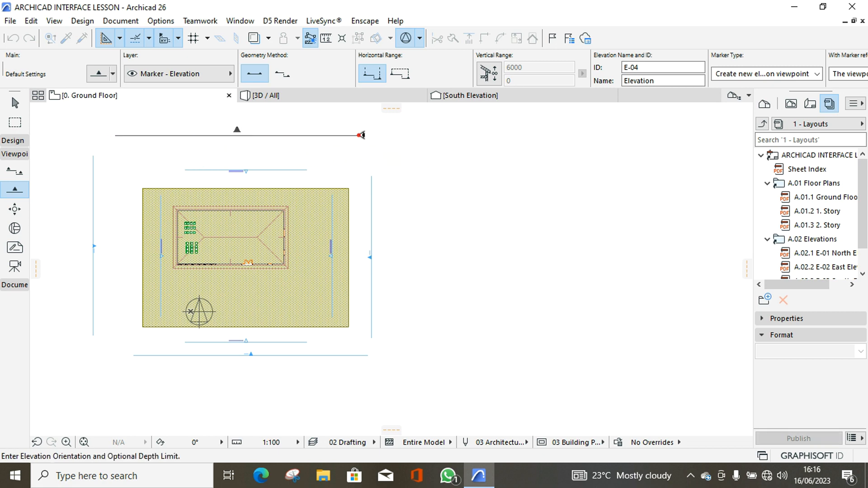
pyautogui.click(355, 155)
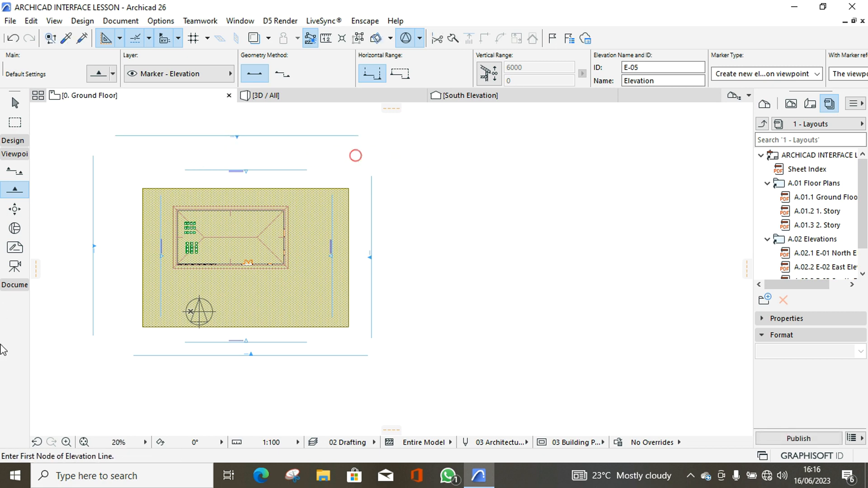
# - Draw a horizontal section line about 54 m long through the building, from west to east beyond the terrain mesh, looking south
pyautogui.click(15, 170)
pyautogui.click(107, 233)
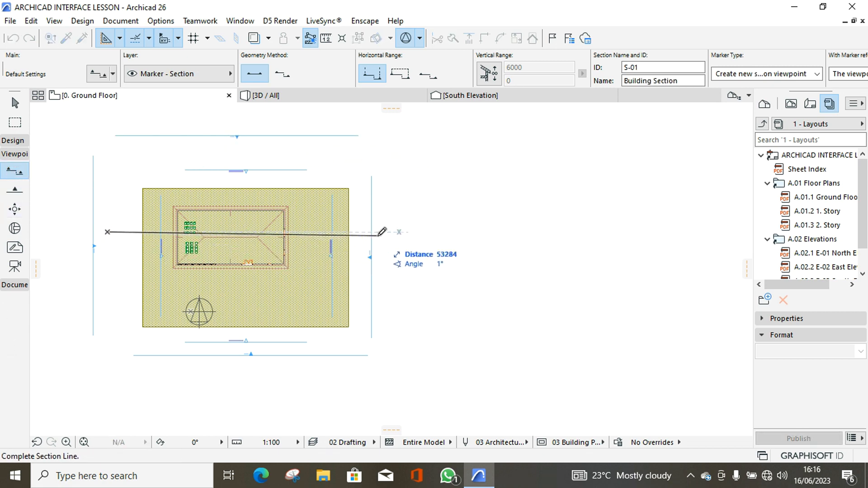
pyautogui.click(386, 230)
pyautogui.click(383, 245)
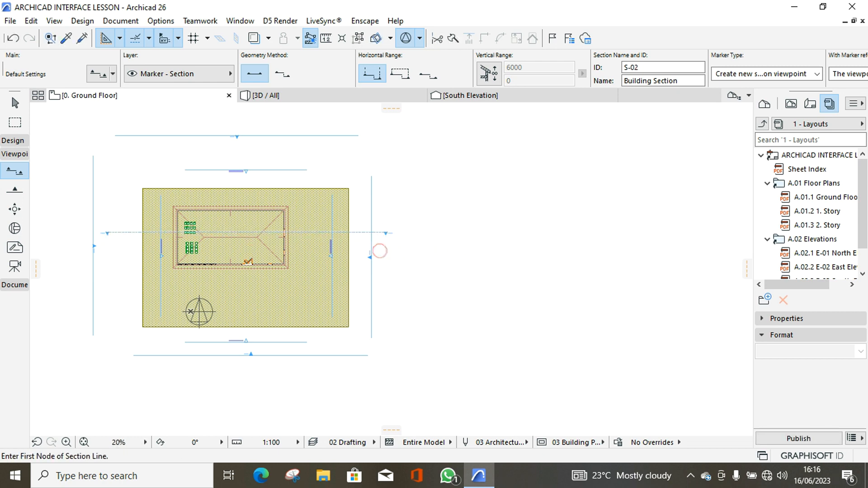
# - Open the new west-side elevation line's view in a new tab, then return to the Ground Floor plan and deselect the line
pyautogui.click(20, 109)
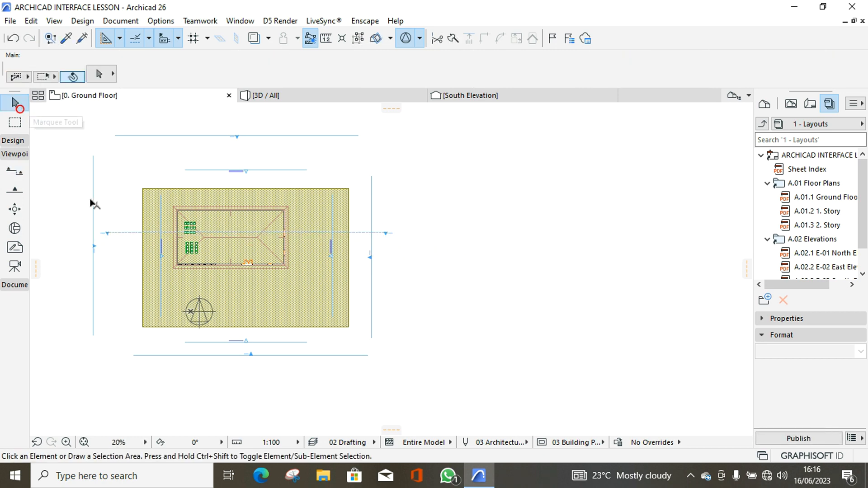
pyautogui.click(94, 223)
pyautogui.rightClick(97, 221)
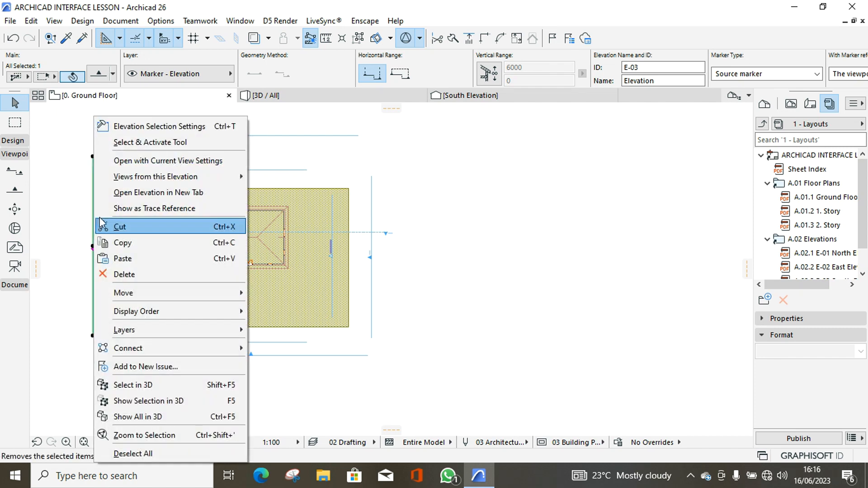
pyautogui.click(156, 192)
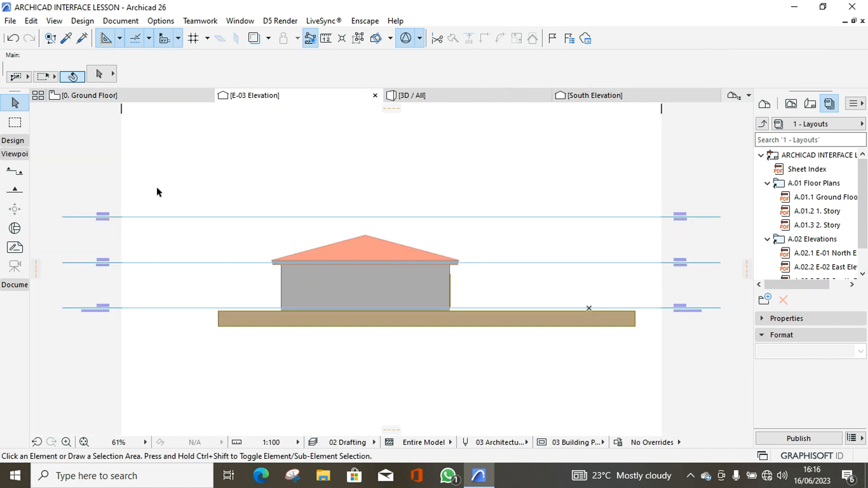
pyautogui.click(96, 97)
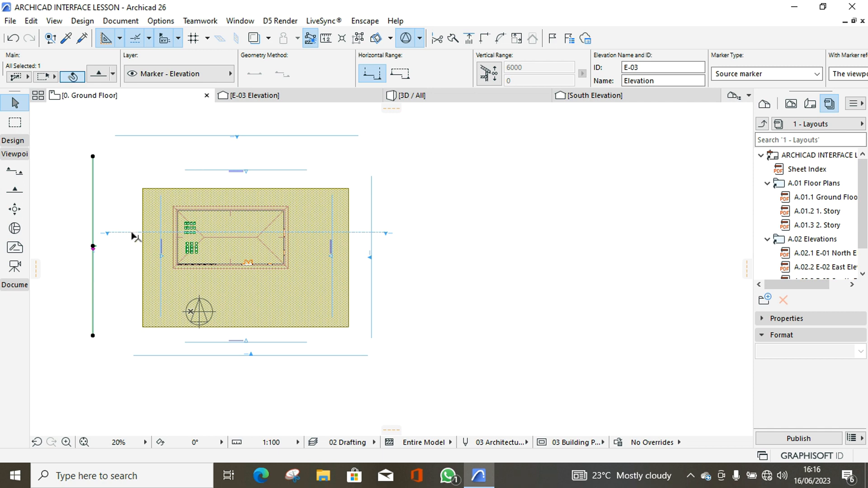
pyautogui.click(105, 277)
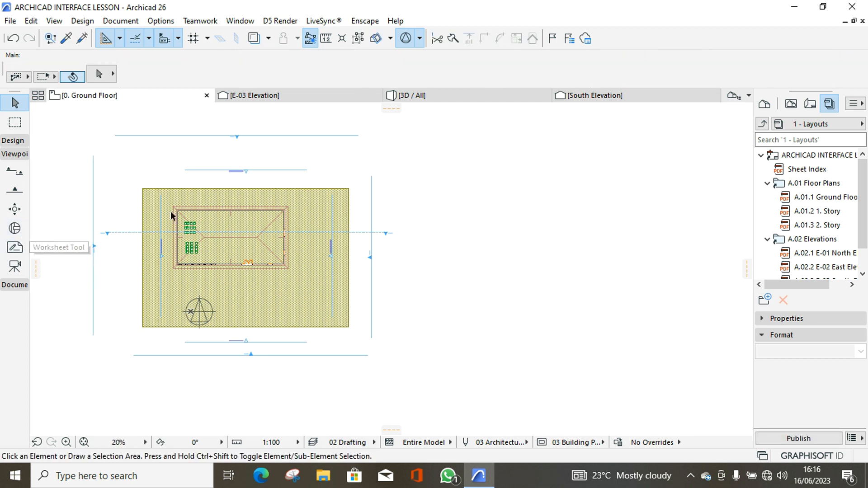
# - Open the horizontal section line's view in a new tab and examine the cut through the building
pyautogui.click(130, 233)
pyautogui.rightClick(126, 234)
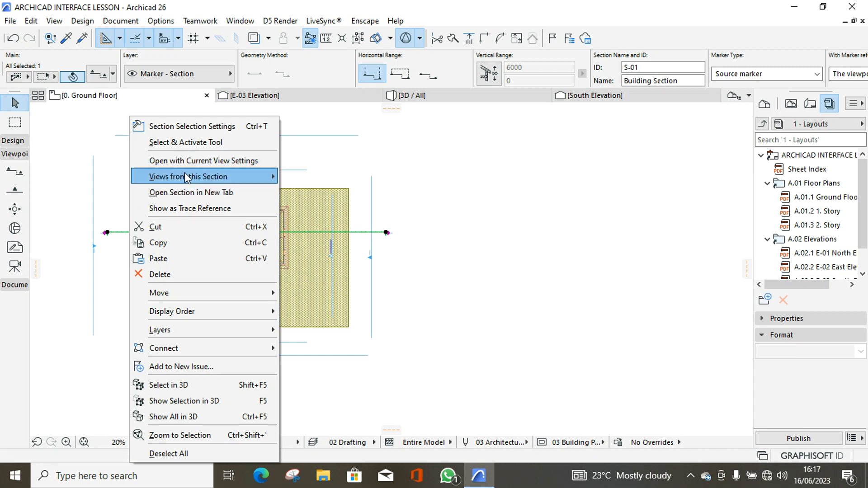
pyautogui.click(218, 192)
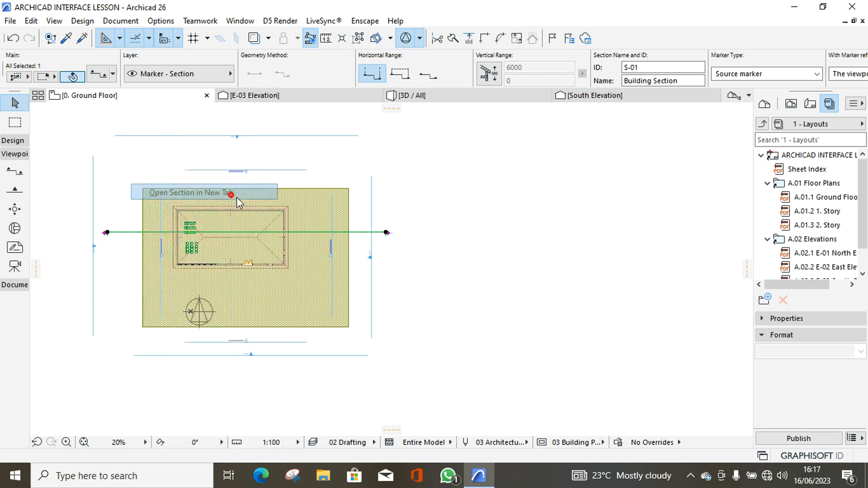
pyautogui.scroll(5, 364, 256)
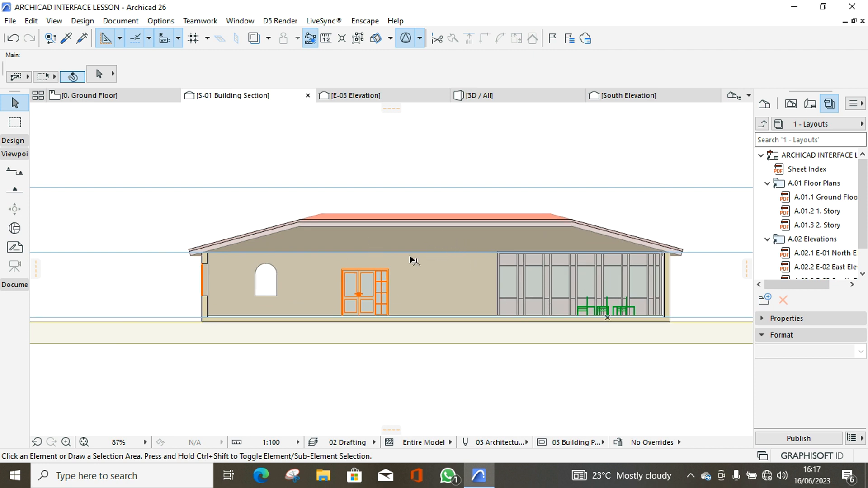
pyautogui.scroll(-5, 244, 286)
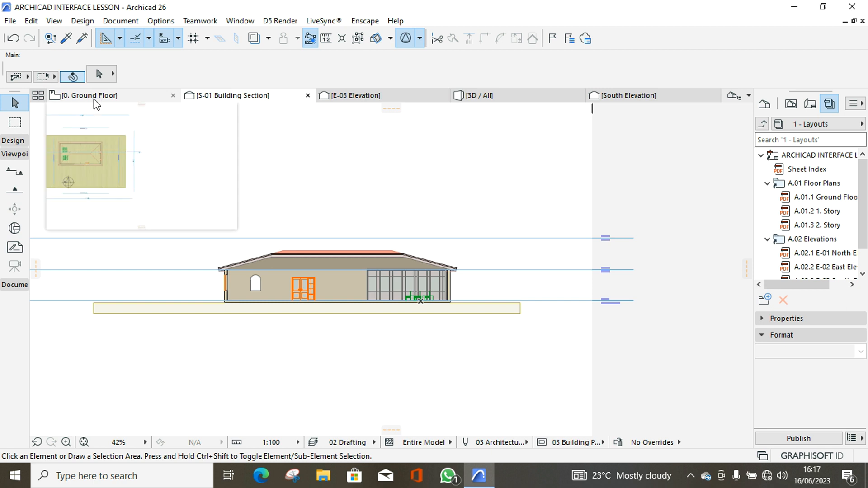
# - Expand the Document tools and return to the Ground Floor plan with the section line deselected
pyautogui.click(13, 284)
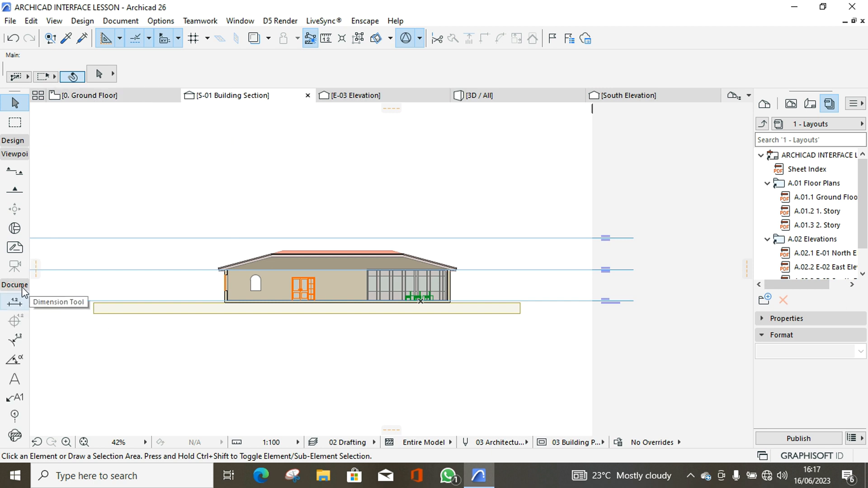
pyautogui.click(99, 96)
pyautogui.click(130, 232)
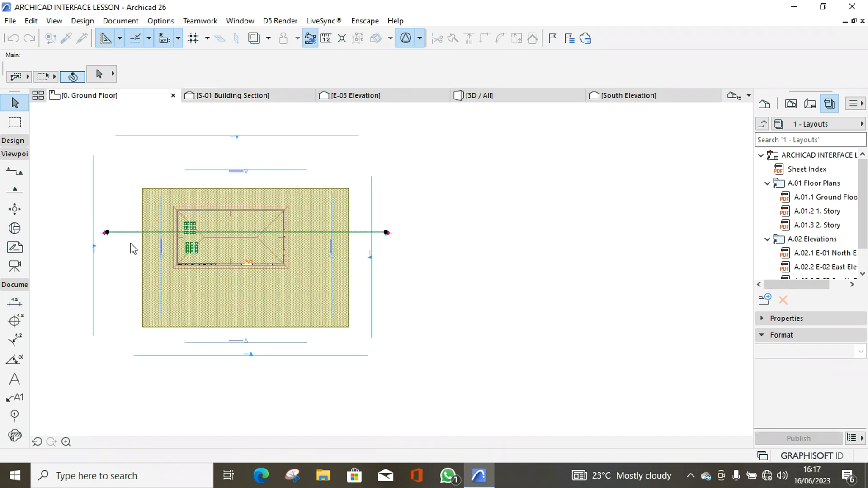
pyautogui.click(121, 183)
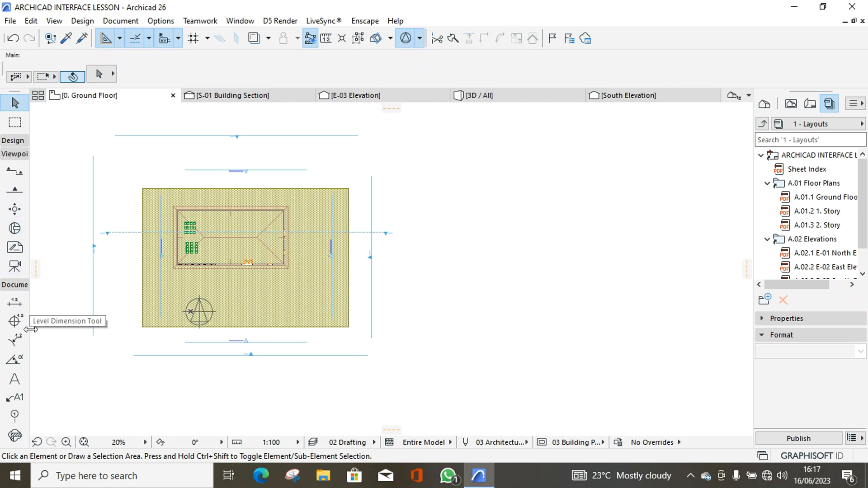
# - Dimension the west and east walls' thicknesses and the distance between them, placing the horizontal dimension chain north of the building
pyautogui.click(15, 305)
pyautogui.scroll(4, 167, 212)
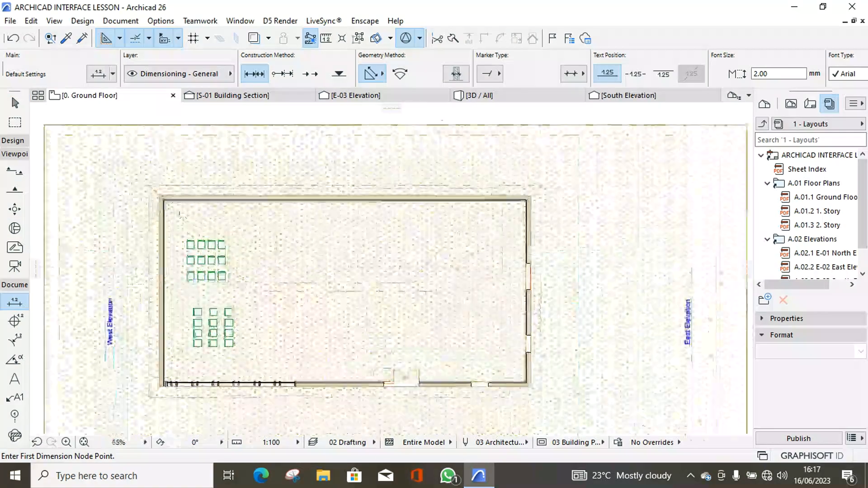
pyautogui.click(160, 214)
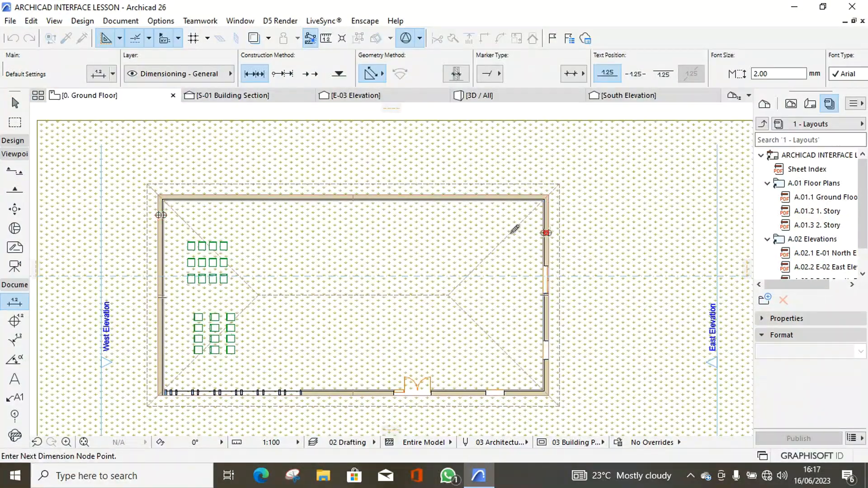
pyautogui.scroll(-1, 452, 244)
pyautogui.scroll(-1, 448, 249)
pyautogui.rightClick(401, 248)
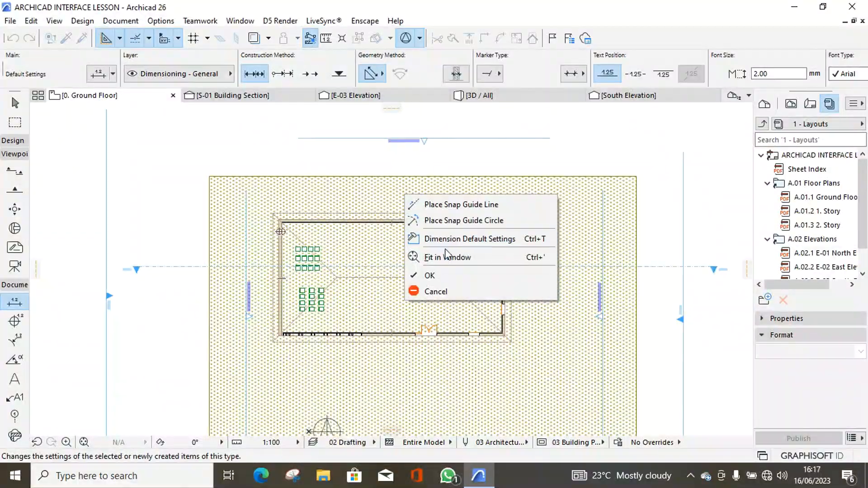
pyautogui.click(449, 275)
pyautogui.click(424, 162)
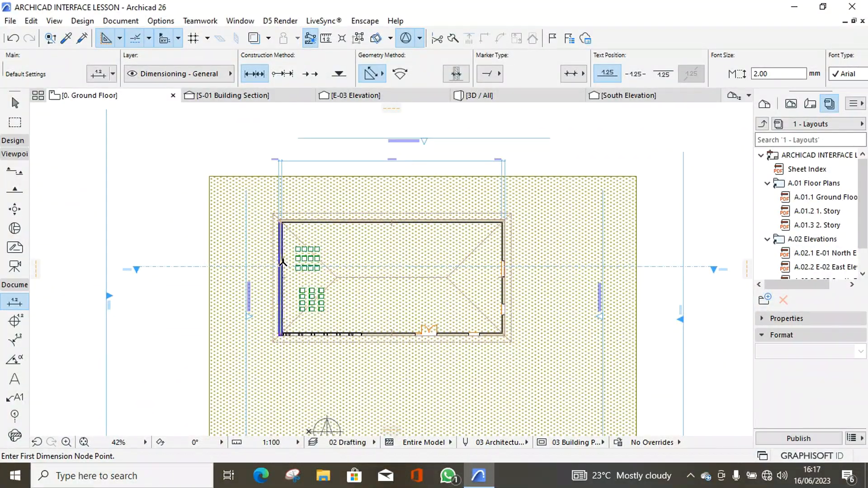
# - Dimension the north and south walls' thicknesses and the distance between them, placing the vertical dimension chain west of the terrain mesh
pyautogui.scroll(2, 281, 223)
pyautogui.click(301, 218)
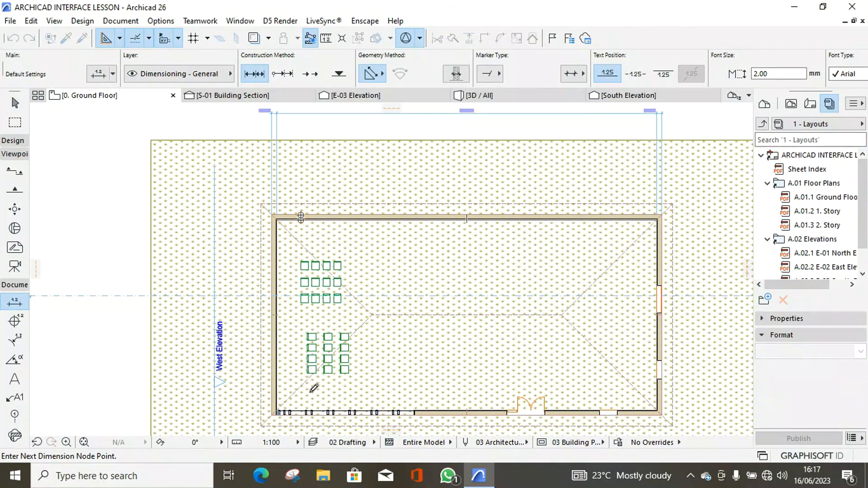
pyautogui.click(428, 411)
pyautogui.scroll(-2, 276, 289)
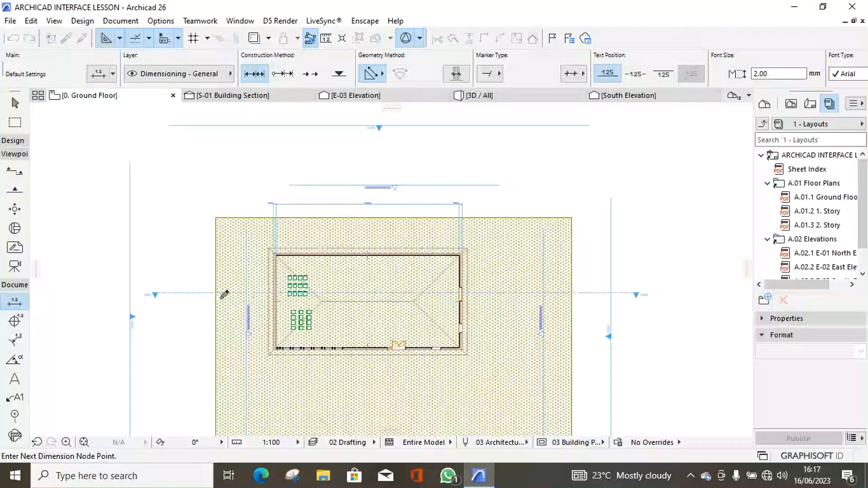
pyautogui.rightClick(199, 269)
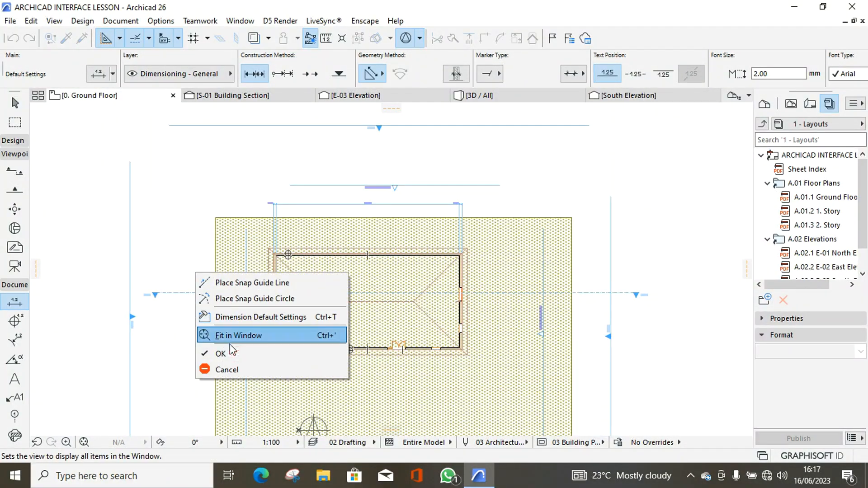
pyautogui.click(220, 353)
pyautogui.click(194, 319)
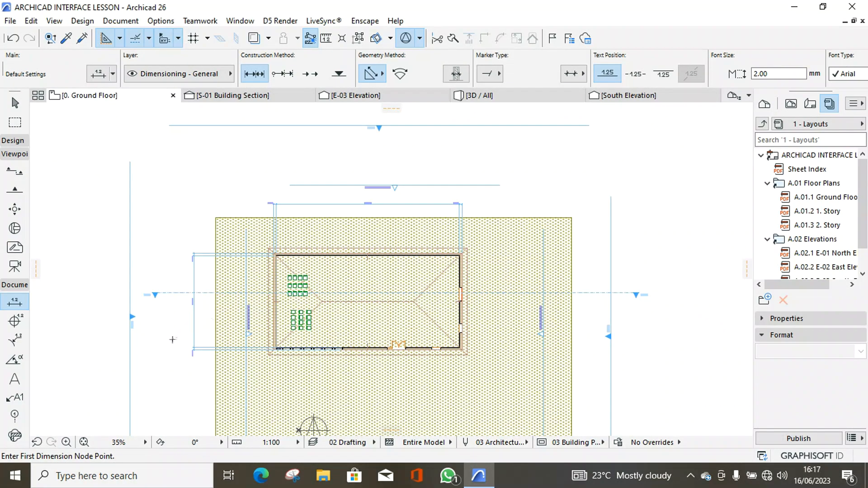
# - Place a text block reading CHURCH DESIGN northwest of the building, above the terrain mesh
pyautogui.scroll(-4, 11, 376)
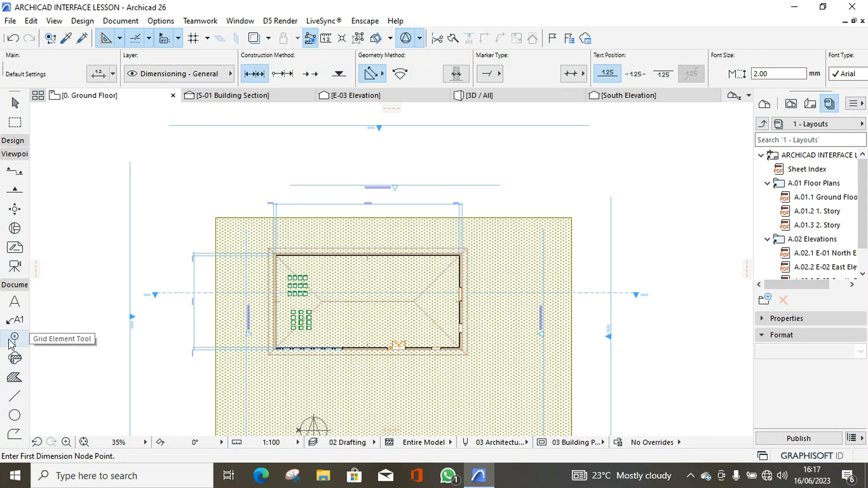
pyautogui.click(15, 302)
pyautogui.click(192, 180)
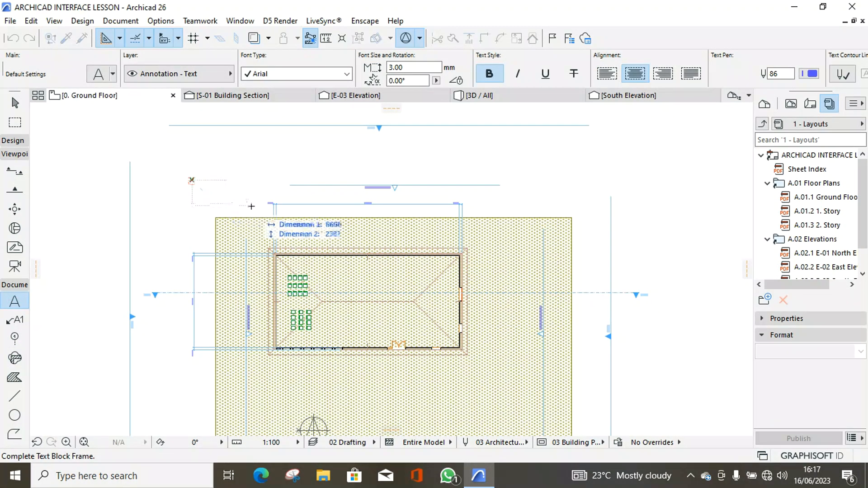
pyautogui.click(290, 229)
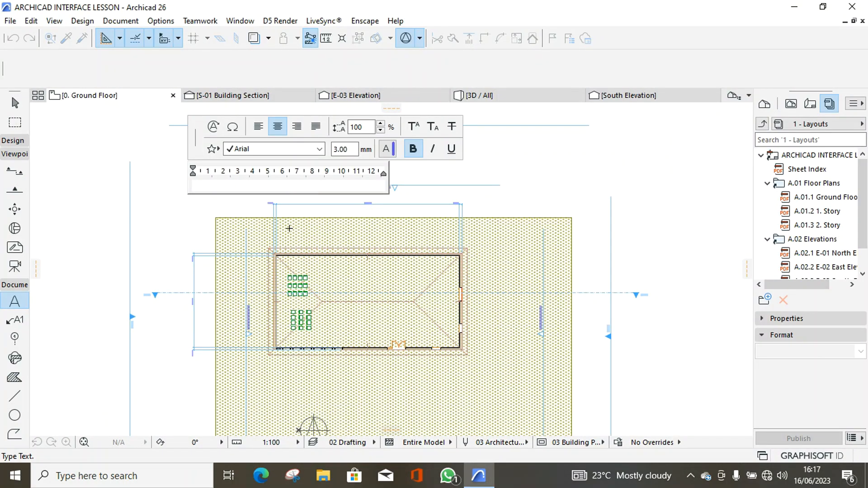
pyautogui.write('CHURCH DESIGN')
pyautogui.click(423, 181)
pyautogui.scroll(5, 240, 189)
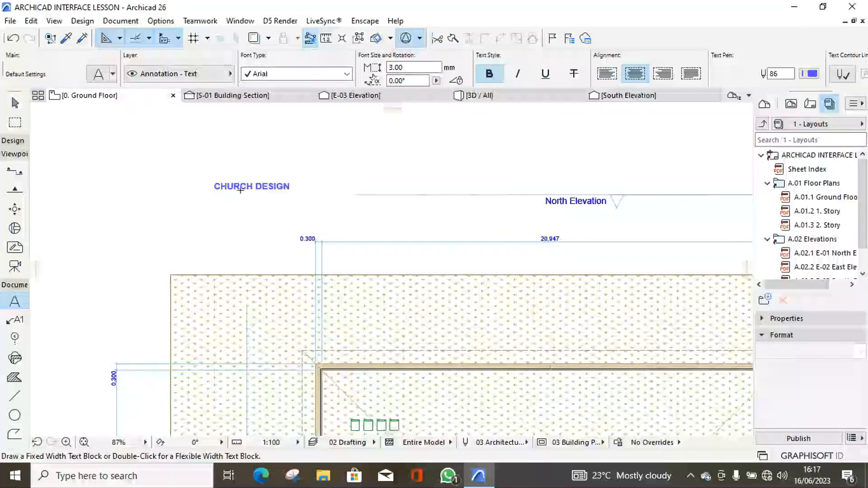
pyautogui.scroll(-4, 240, 189)
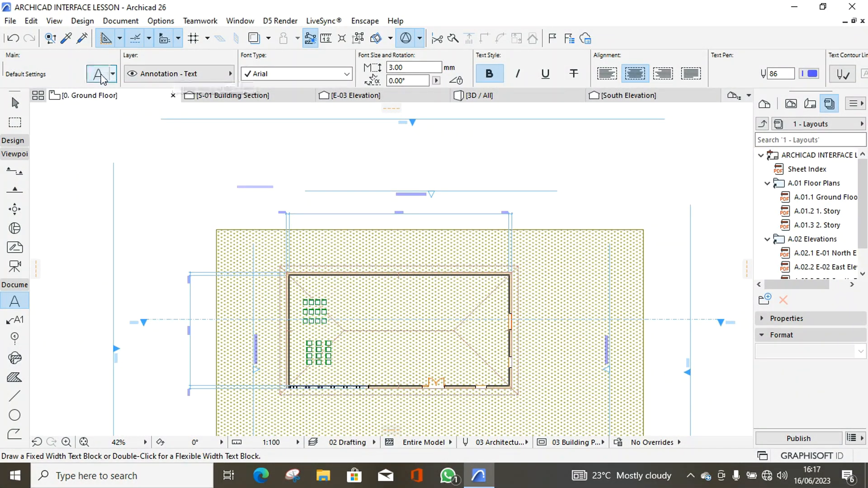
# - Set the default text pen to black pen 1, keeping the Arial font and Western script
pyautogui.click(99, 75)
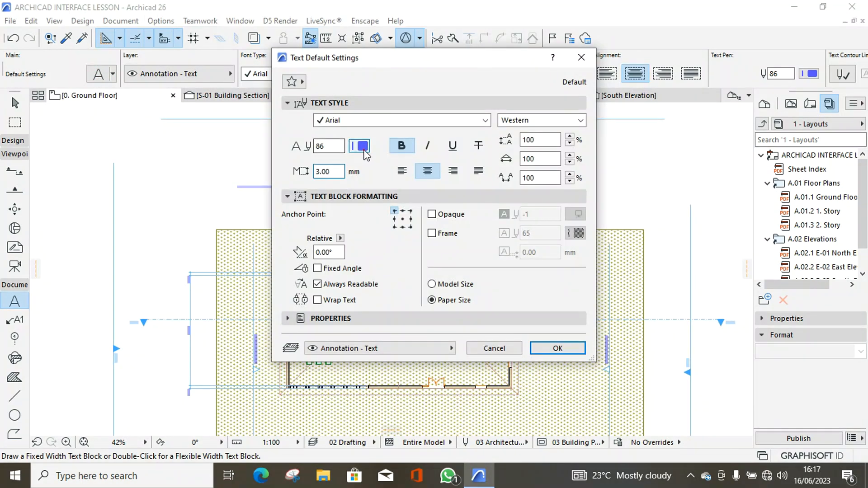
pyautogui.click(364, 151)
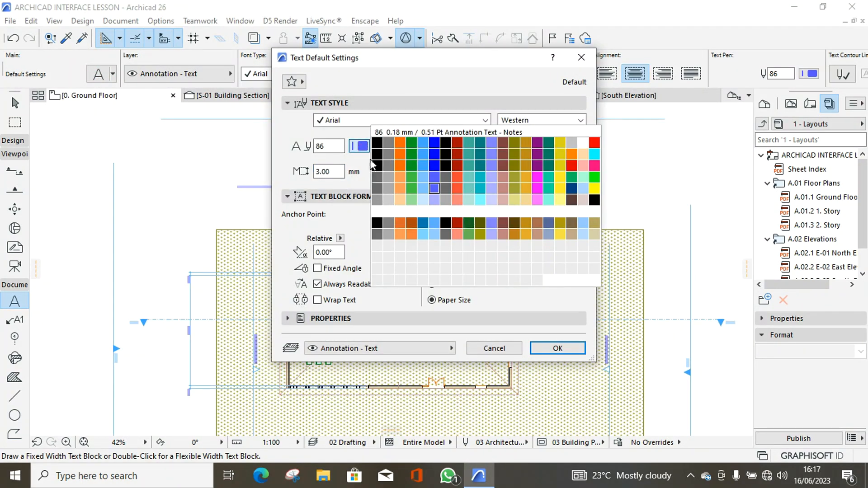
pyautogui.click(377, 144)
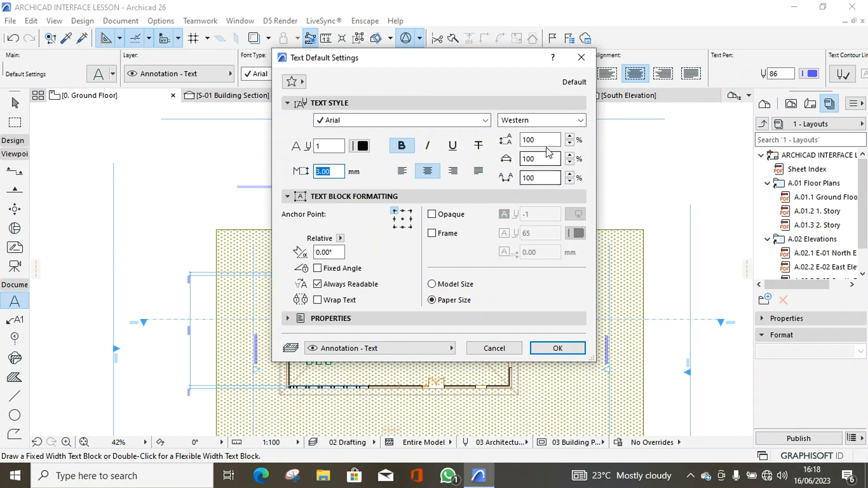
pyautogui.click(553, 128)
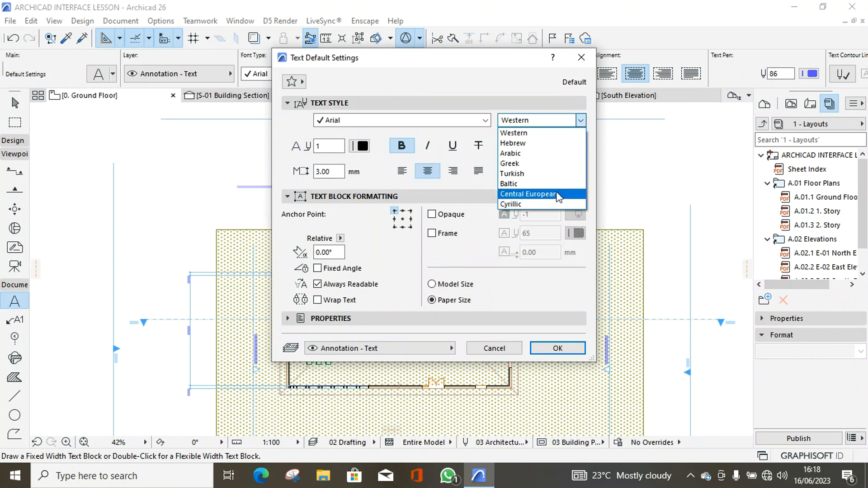
pyautogui.click(446, 97)
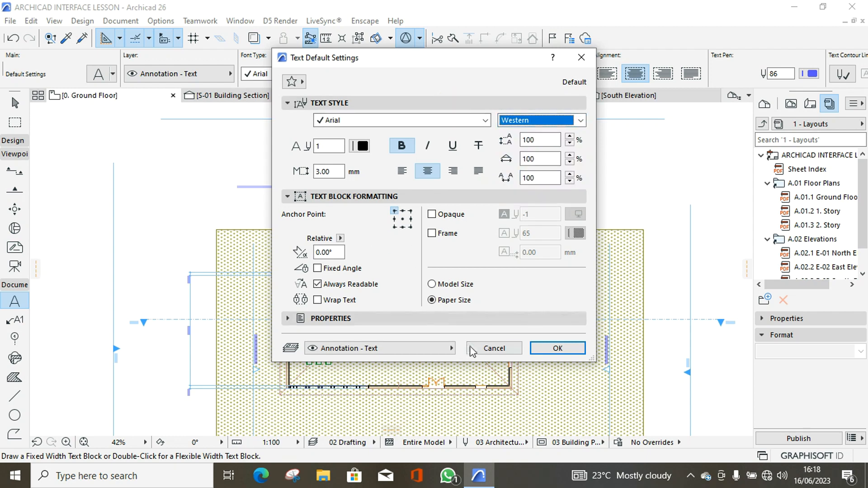
pyautogui.click(552, 354)
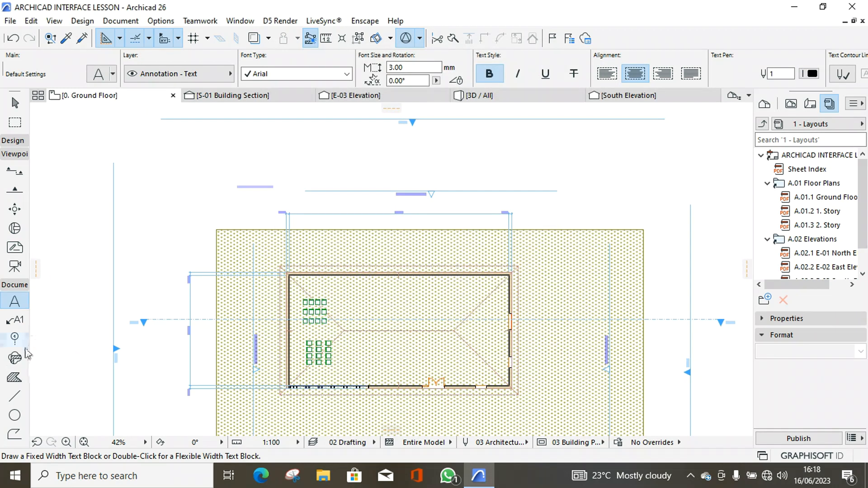
# - Set up the Fill tool with the Drafting Fill category and the Grid 90x90 fill type
pyautogui.scroll(-3, 23, 359)
pyautogui.click(12, 303)
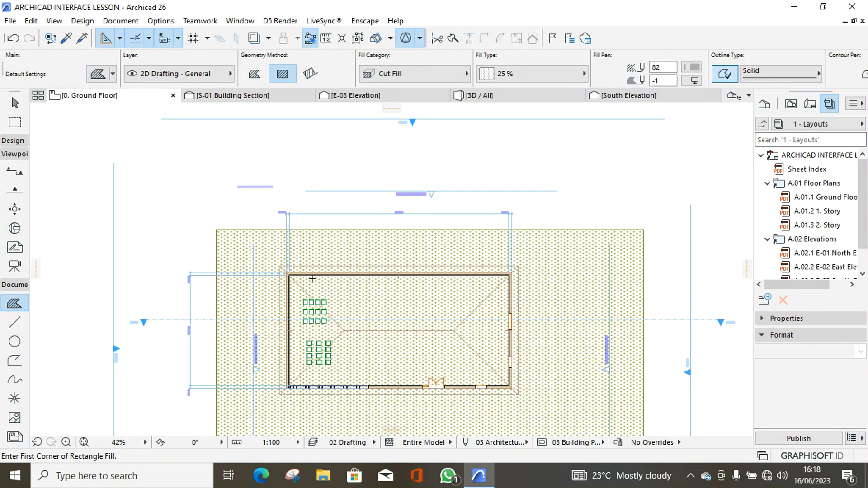
pyautogui.click(532, 74)
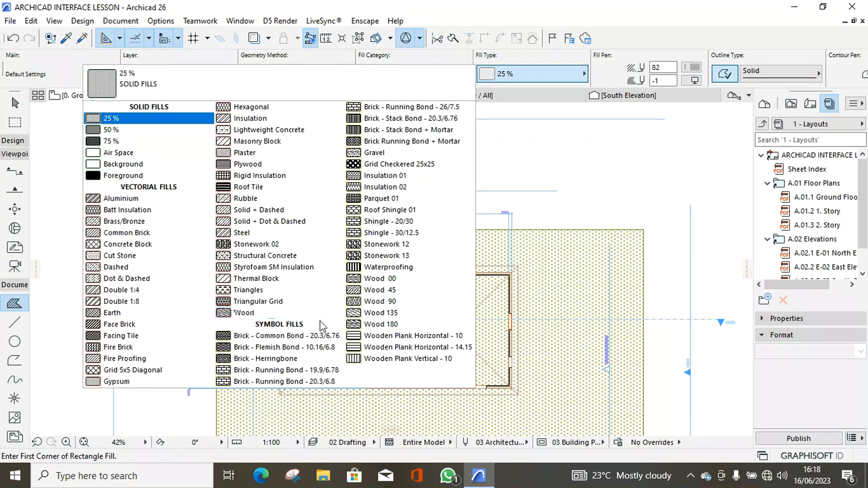
pyautogui.click(508, 155)
pyautogui.click(381, 76)
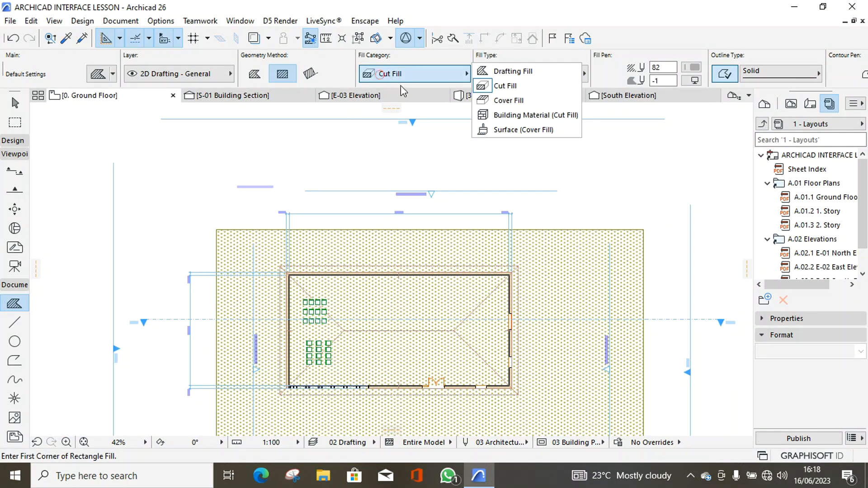
pyautogui.click(501, 72)
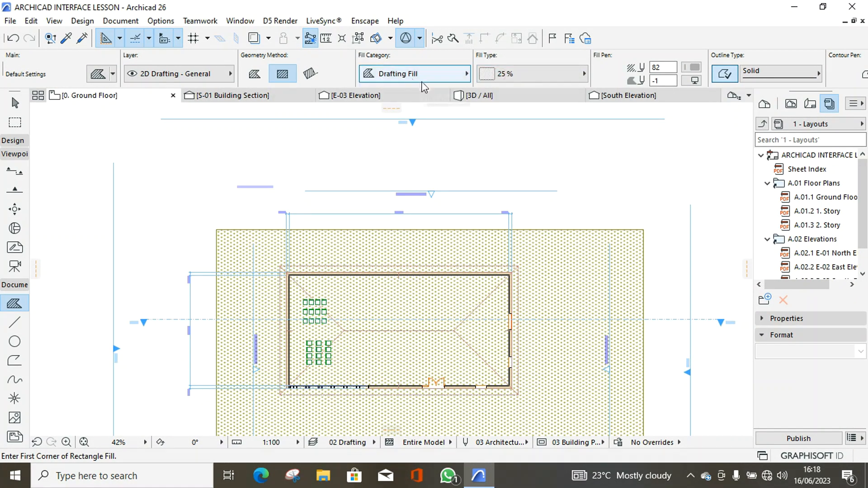
pyautogui.click(502, 74)
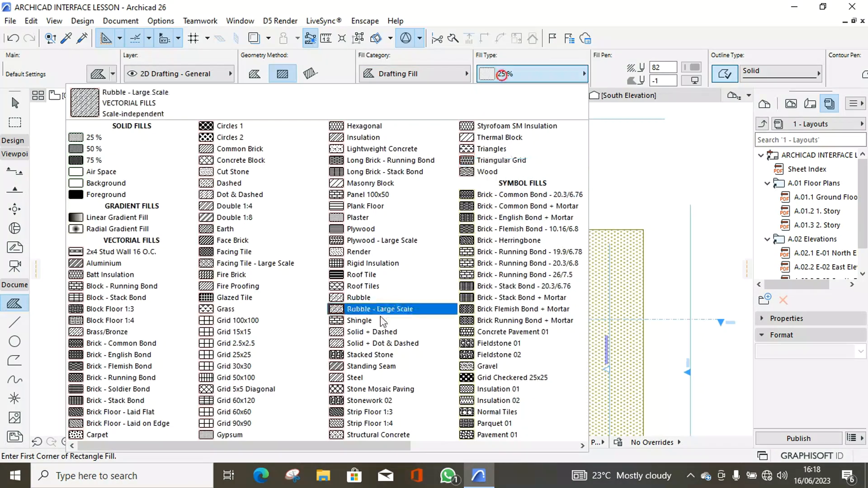
pyautogui.click(241, 424)
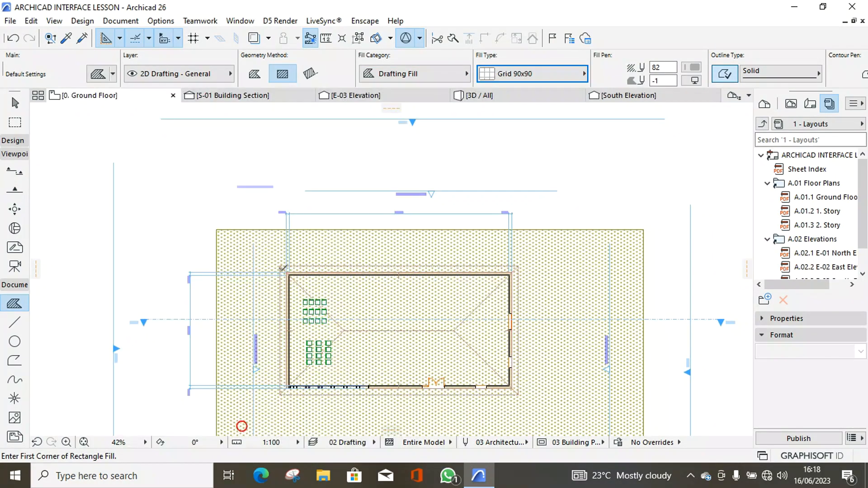
# - Draw a rectangular fill of about 20997 by 10526 mm across the building's interior, between its northwest and southeast inner corners
pyautogui.scroll(5, 300, 287)
pyautogui.click(238, 219)
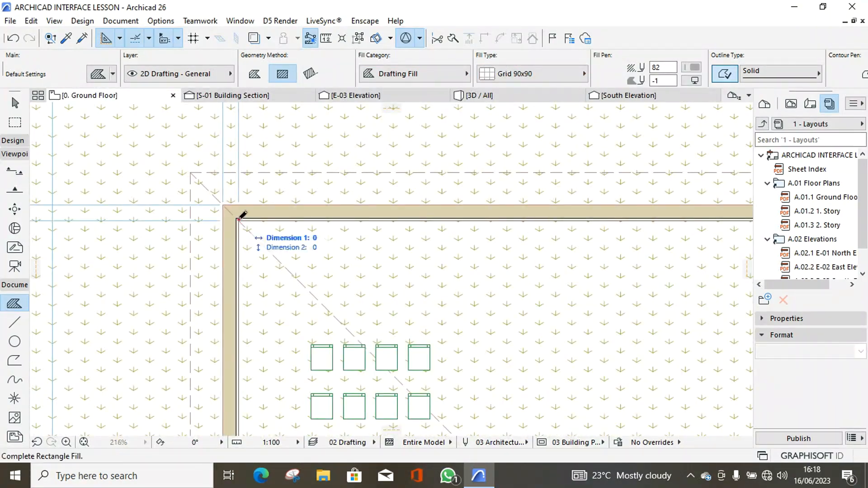
pyautogui.scroll(-5, 241, 215)
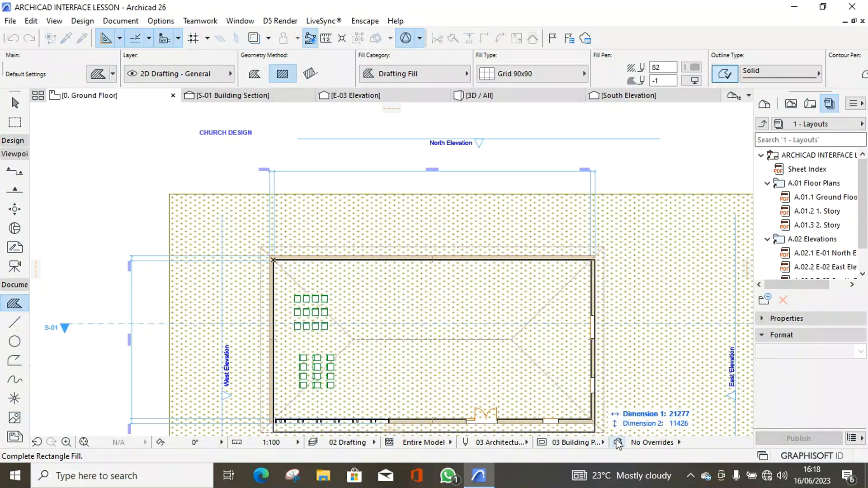
pyautogui.scroll(6, 601, 427)
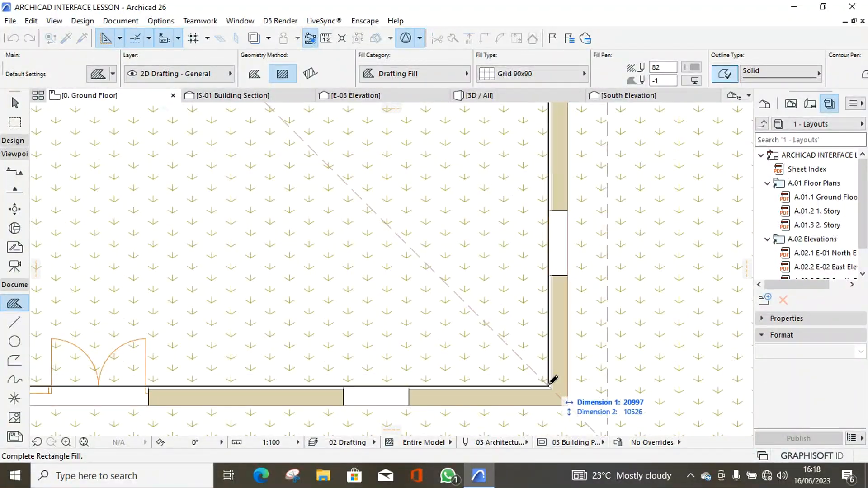
pyautogui.click(550, 383)
pyautogui.scroll(-10, 517, 360)
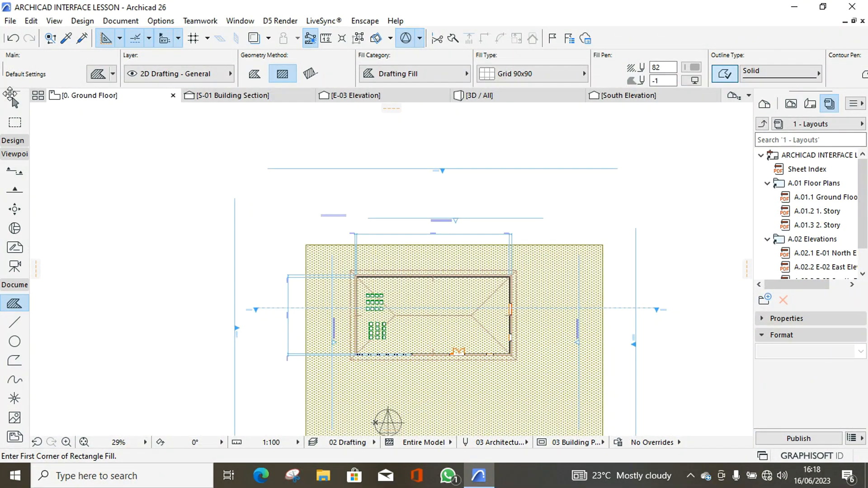
# - Send the terrain mesh backward in the display order and deselect it
pyautogui.click(12, 100)
pyautogui.click(558, 283)
pyautogui.rightClick(558, 283)
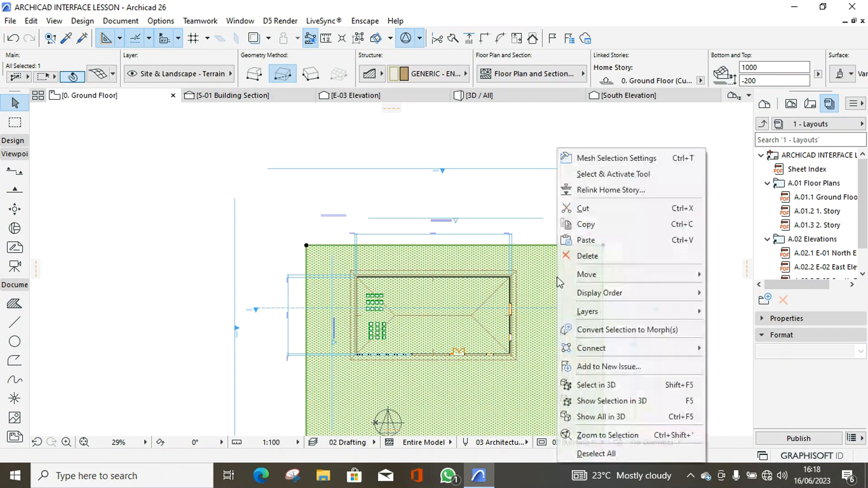
pyautogui.moveTo(672, 296)
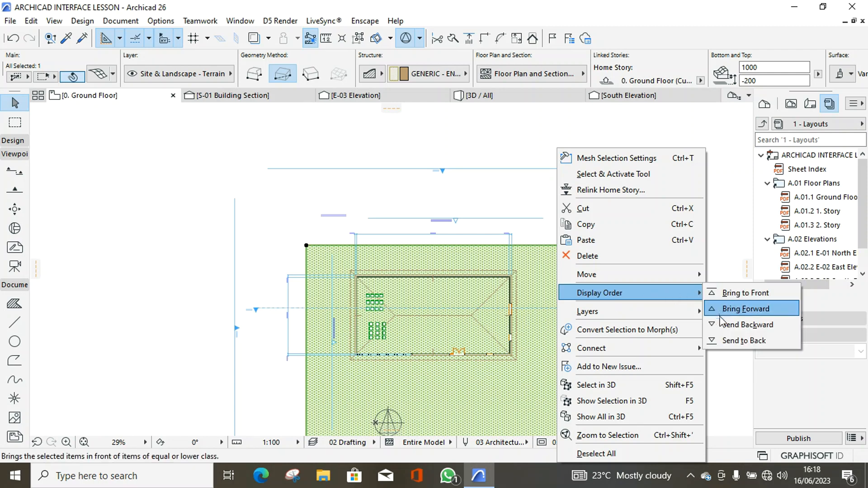
pyautogui.click(736, 326)
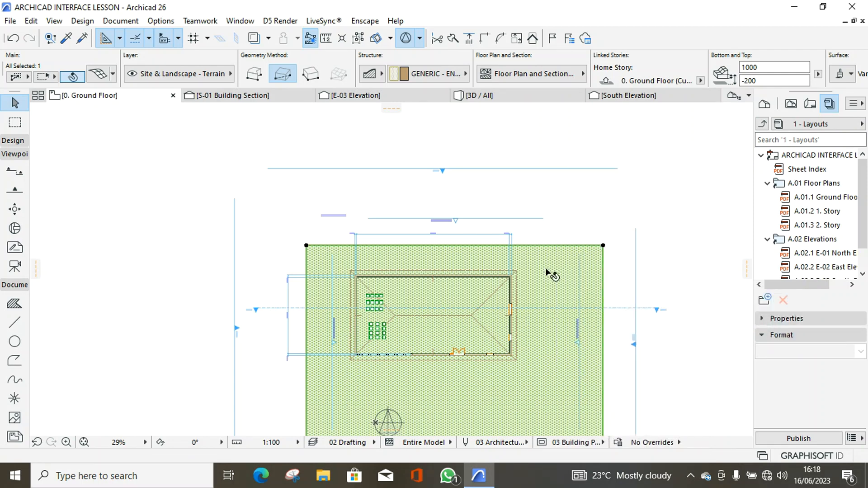
pyautogui.click(580, 219)
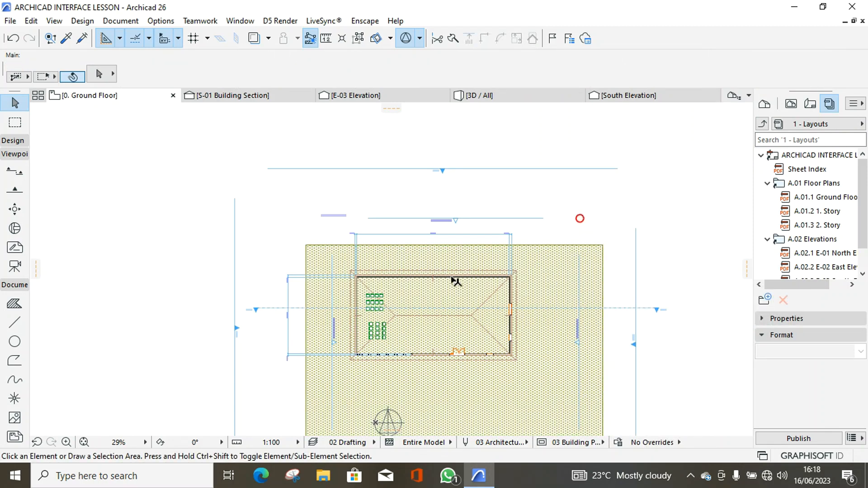
# - Set the fill background to orange pen 164 and draw a rectangular fill of about 21047 by 10576 mm across the building's interior
pyautogui.click(14, 304)
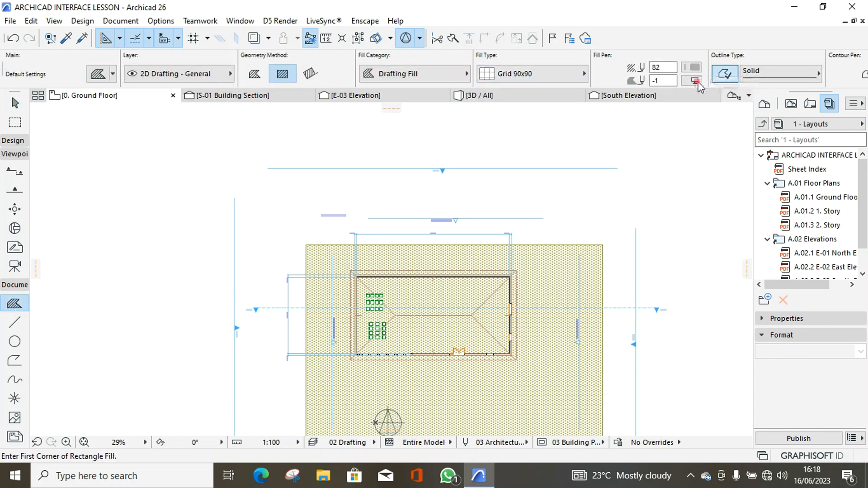
pyautogui.click(695, 81)
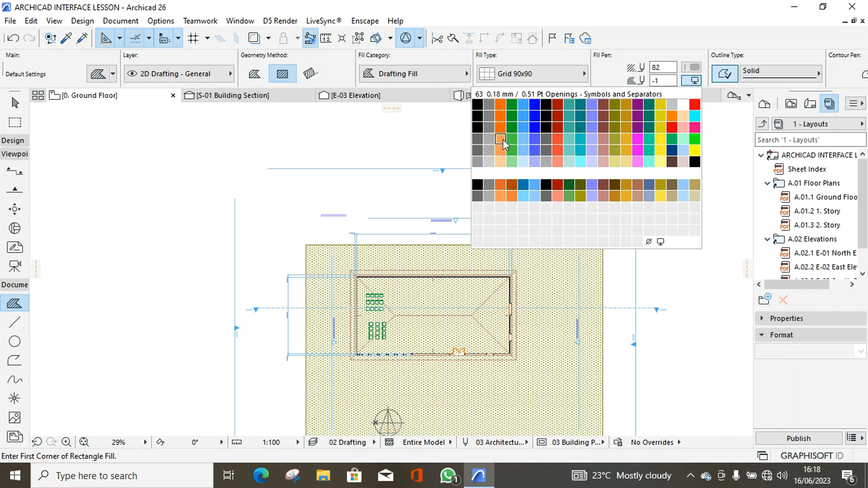
pyautogui.click(512, 197)
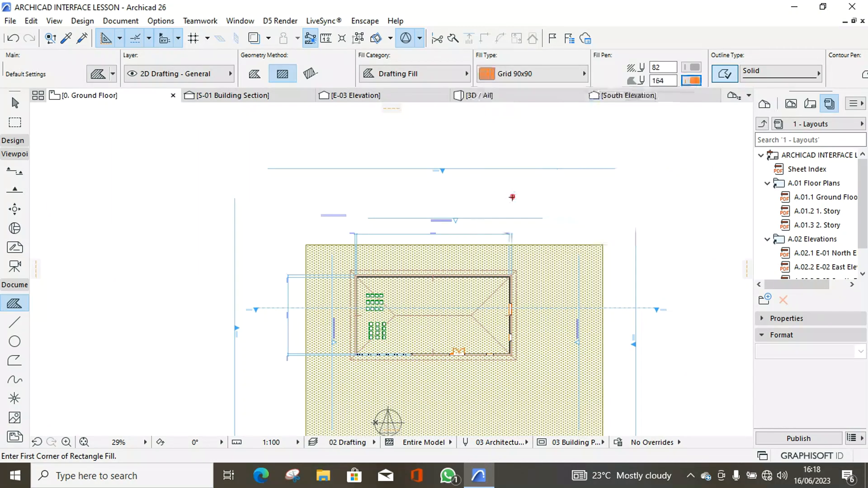
pyautogui.scroll(4, 410, 314)
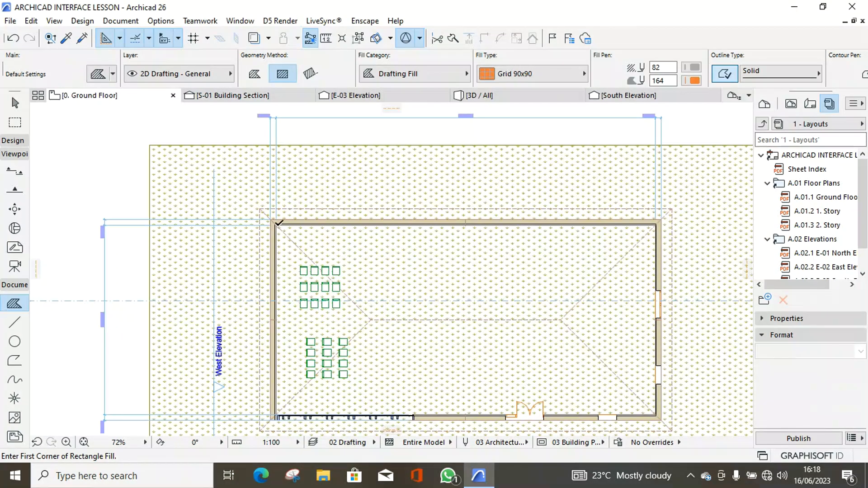
pyautogui.click(277, 225)
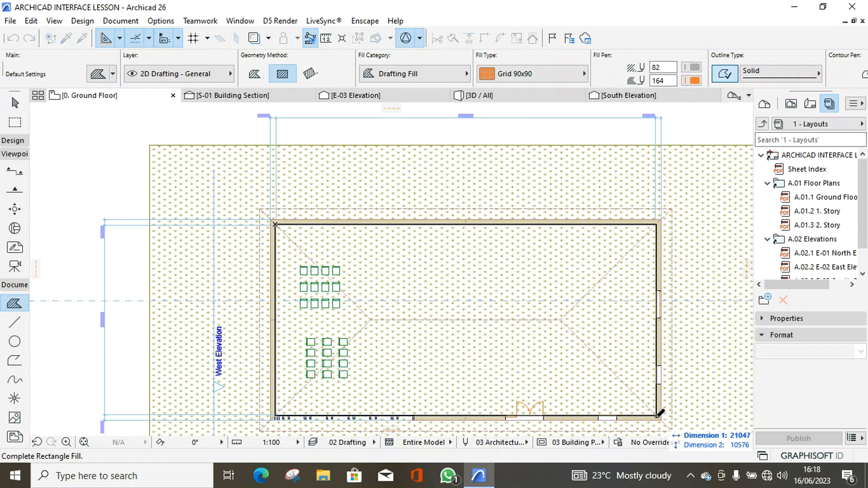
pyautogui.click(656, 416)
pyautogui.scroll(-5, 432, 290)
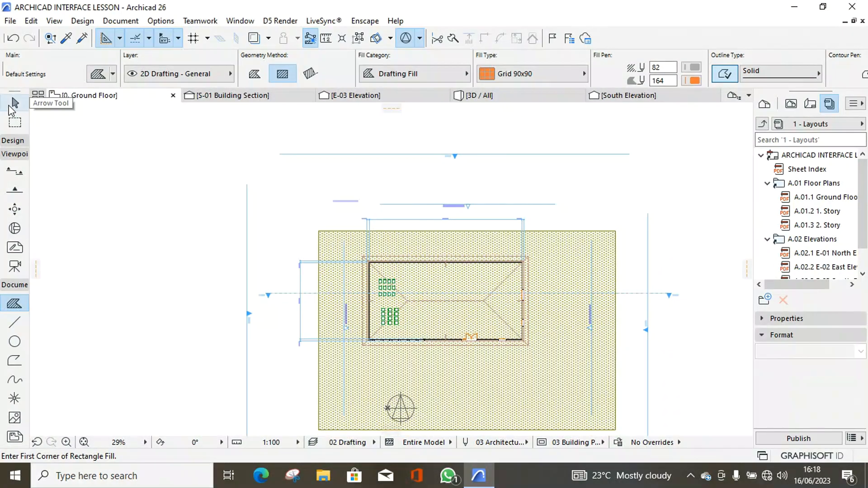
# - Bring the terrain mesh to the front of the display order
pyautogui.click(14, 102)
pyautogui.click(319, 234)
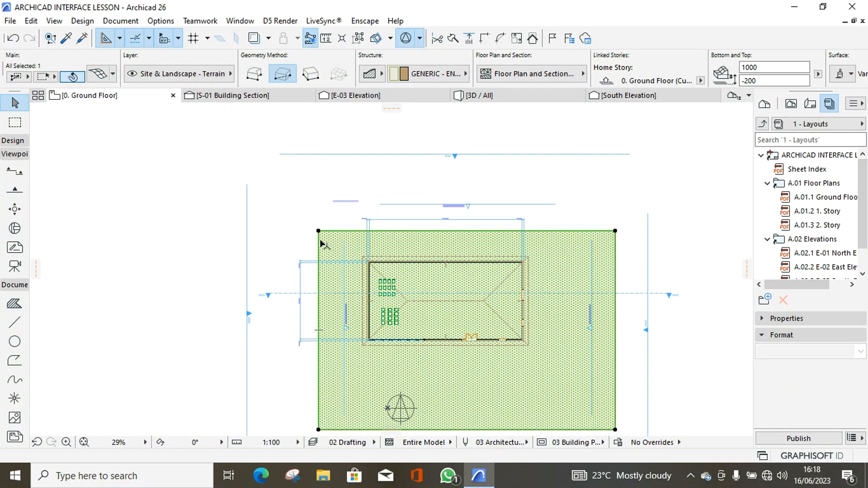
pyautogui.rightClick(321, 243)
pyautogui.moveTo(426, 292)
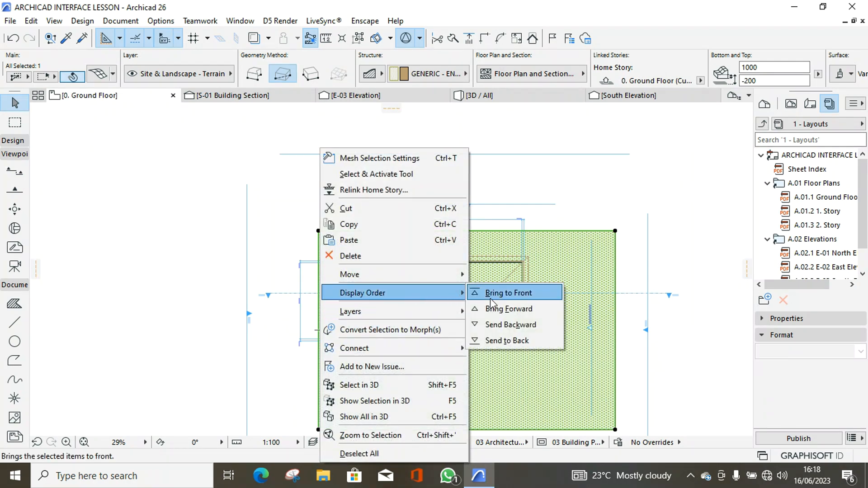
pyautogui.click(510, 293)
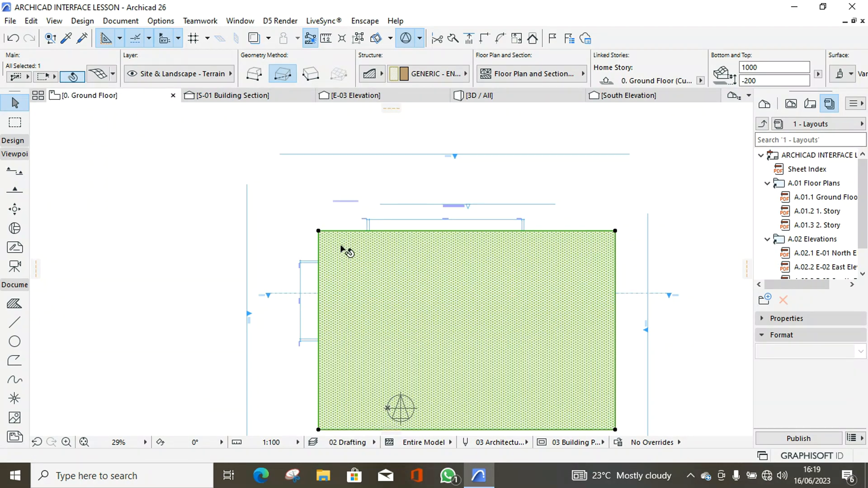
# - Send the terrain mesh to the back of the display order, deselect it and inspect the floor fill
pyautogui.rightClick(261, 204)
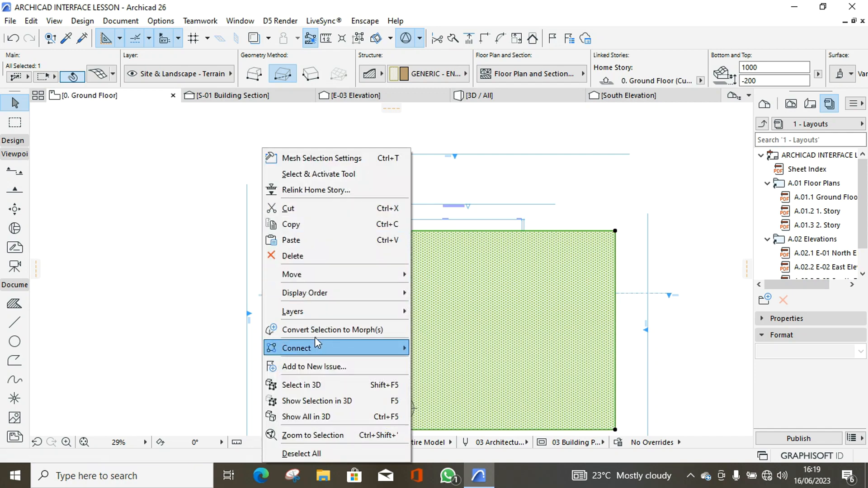
pyautogui.moveTo(399, 298)
pyautogui.click(440, 341)
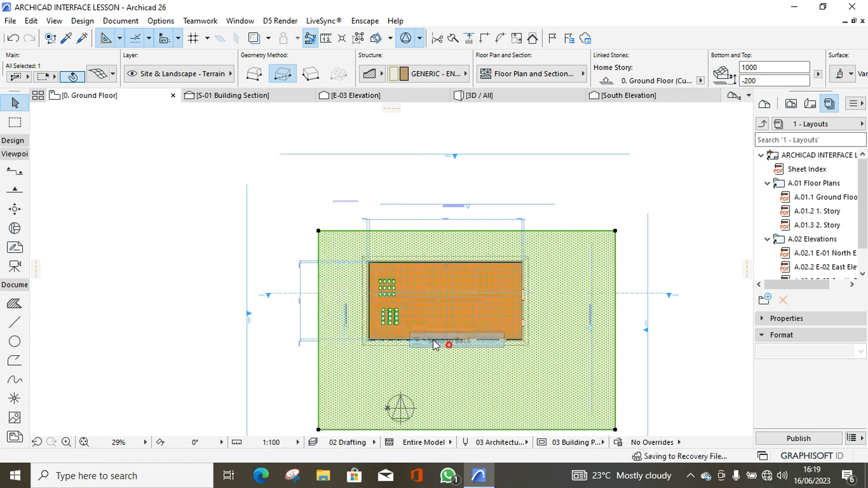
pyautogui.click(211, 228)
pyautogui.scroll(4, 398, 312)
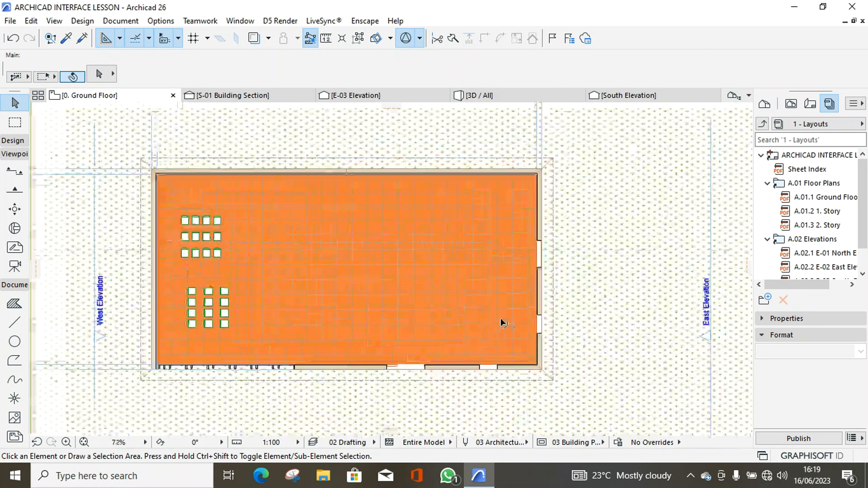
pyautogui.scroll(-3, 175, 272)
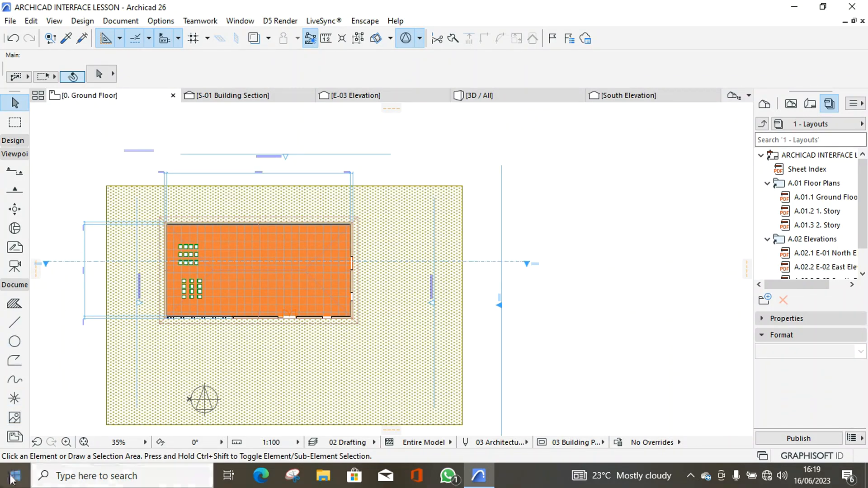
pyautogui.click(125, 21)
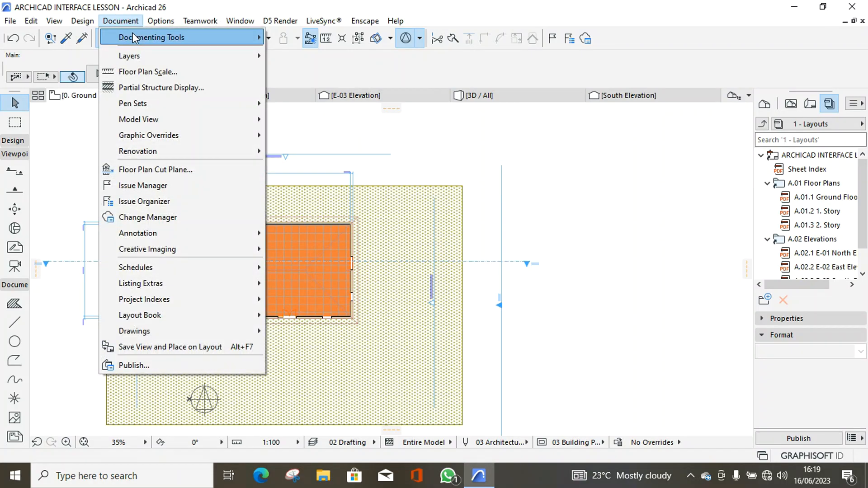
pyautogui.click(598, 192)
pyautogui.scroll(5, 243, 159)
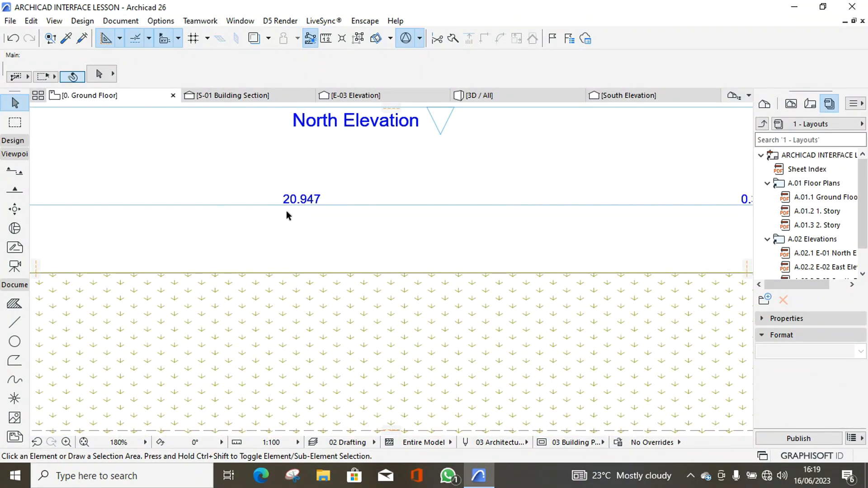
# - Set the project's dimension standard to Plain Millimeter in the project preferences
pyautogui.scroll(-3, 286, 215)
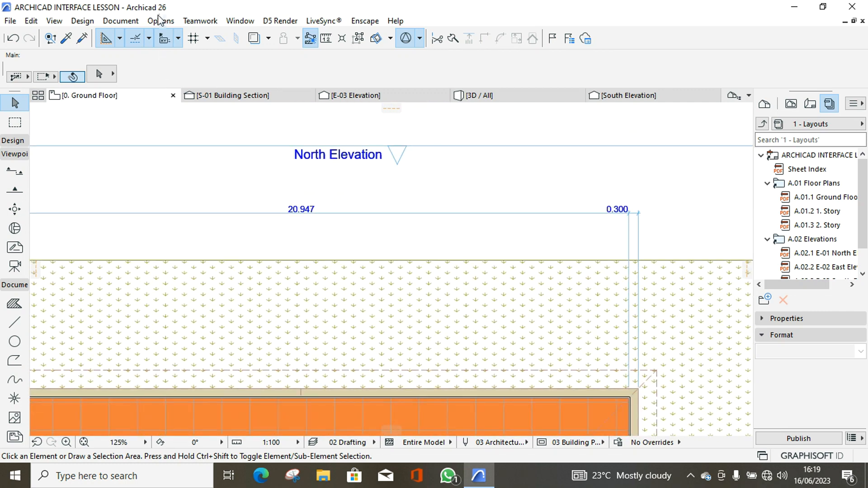
pyautogui.click(160, 21)
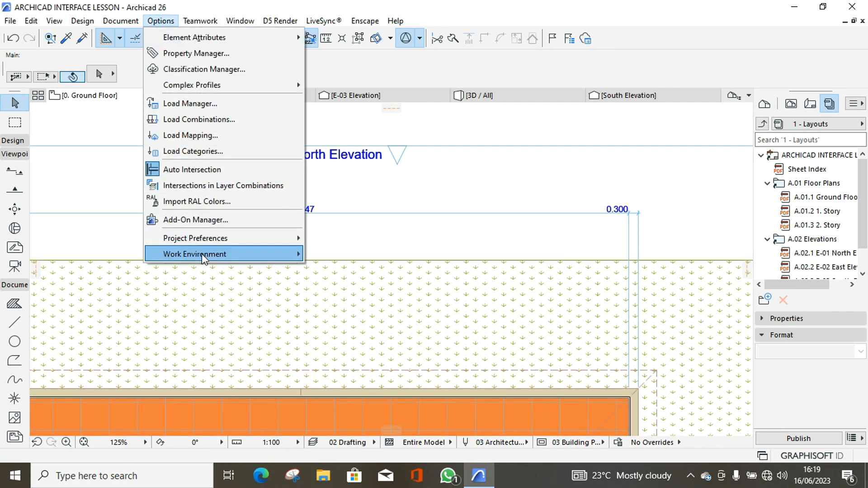
pyautogui.moveTo(213, 240)
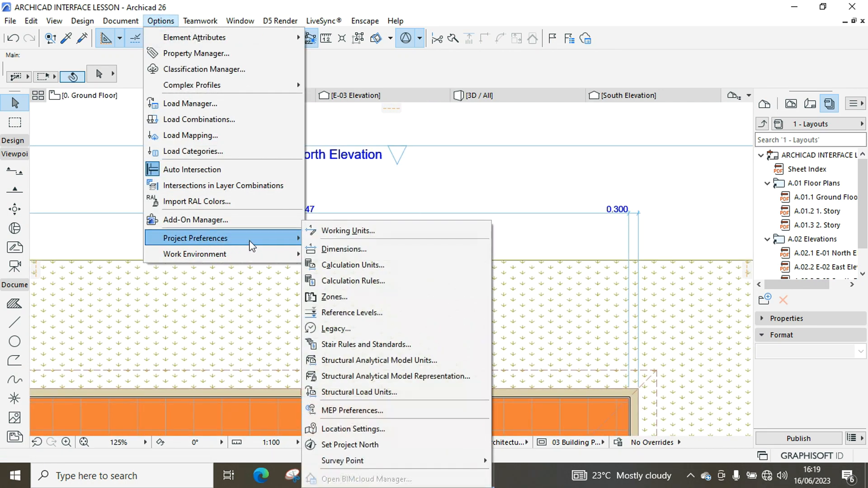
pyautogui.click(360, 251)
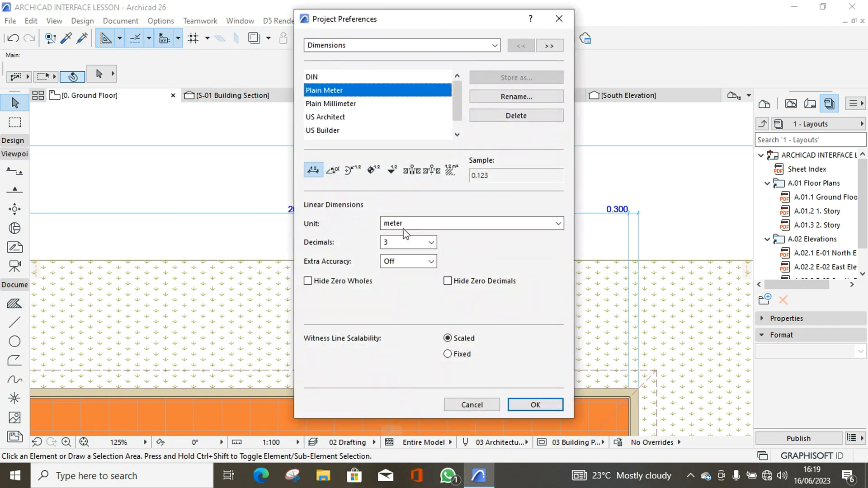
pyautogui.click(343, 104)
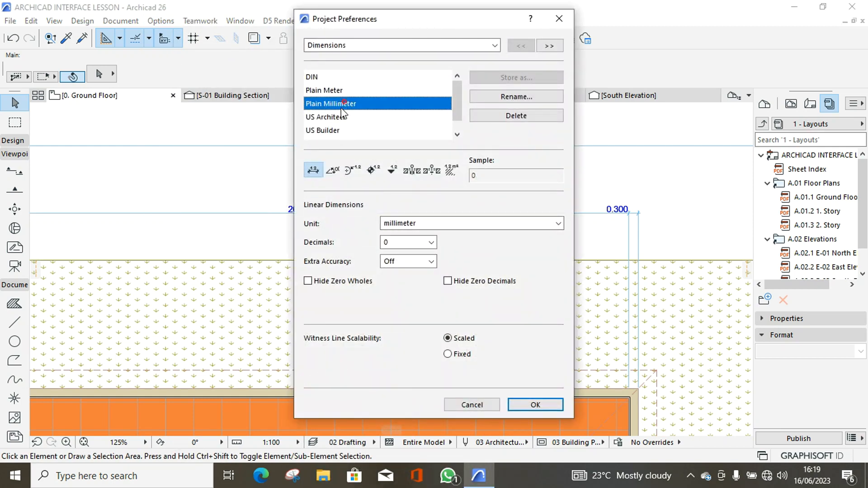
pyautogui.click(529, 405)
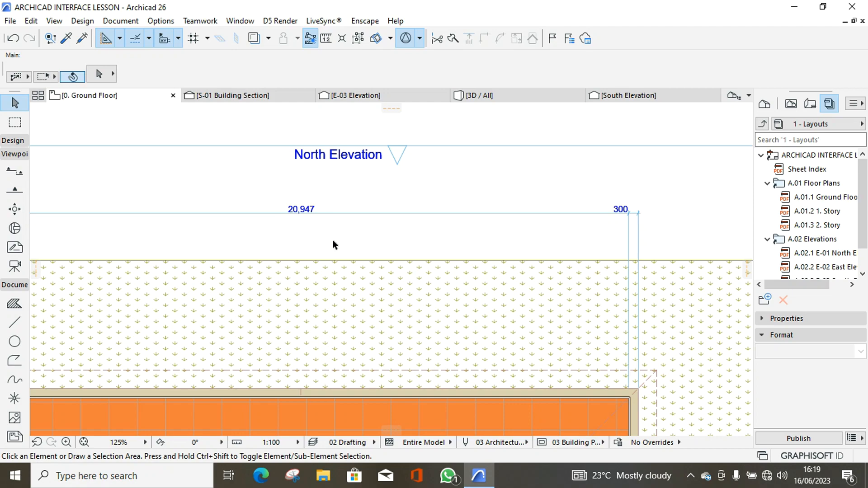
# - Show the project map and look over the ground floor plan with its dimensions, terrain and elevation markers
pyautogui.scroll(-10, 291, 247)
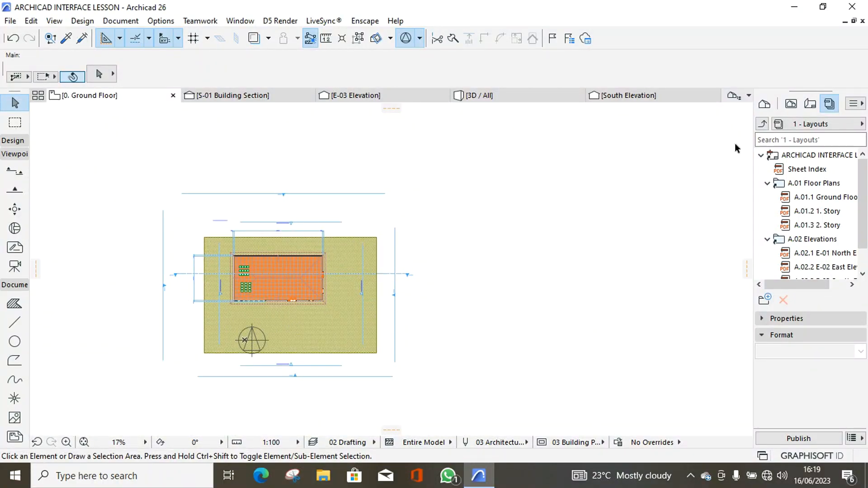
pyautogui.click(764, 104)
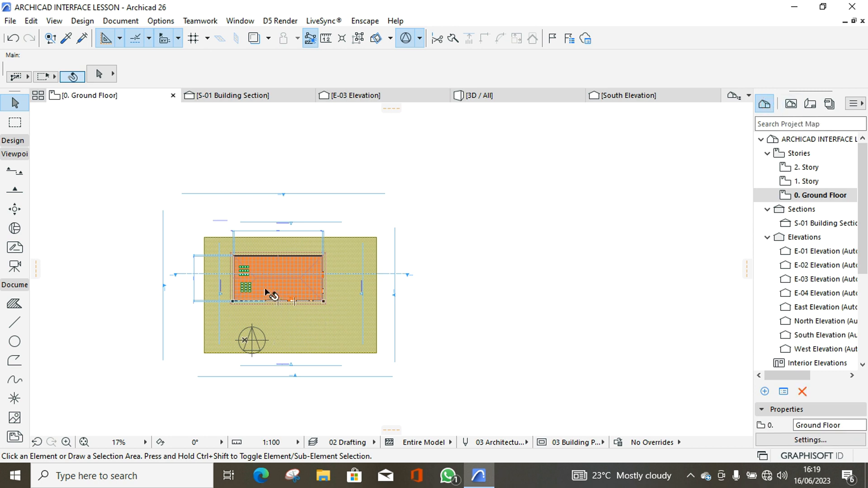
pyautogui.scroll(6, 265, 290)
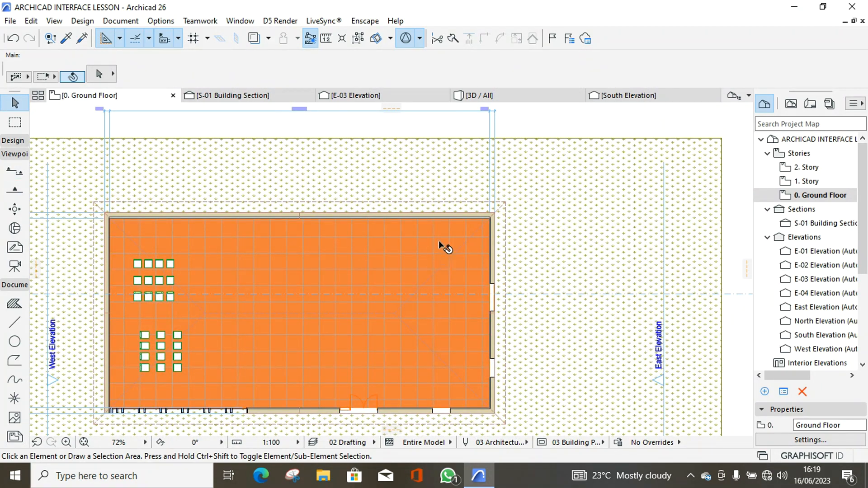
pyautogui.scroll(-4, 438, 240)
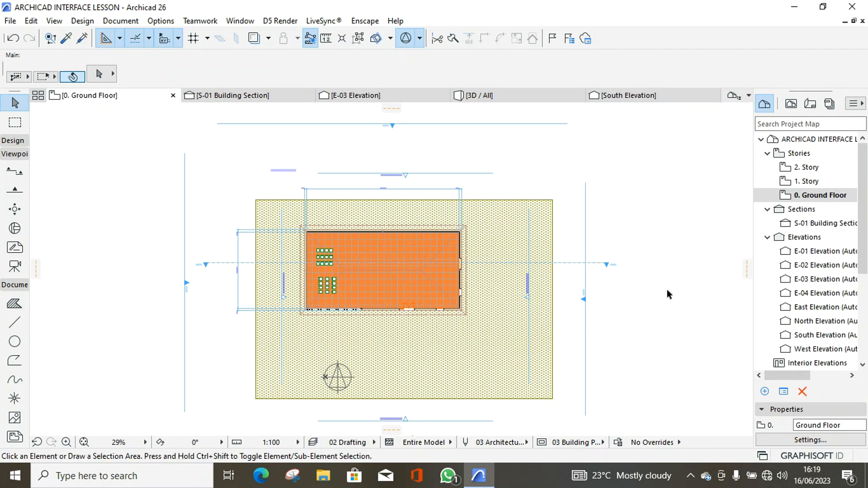
pyautogui.scroll(1, 378, 370)
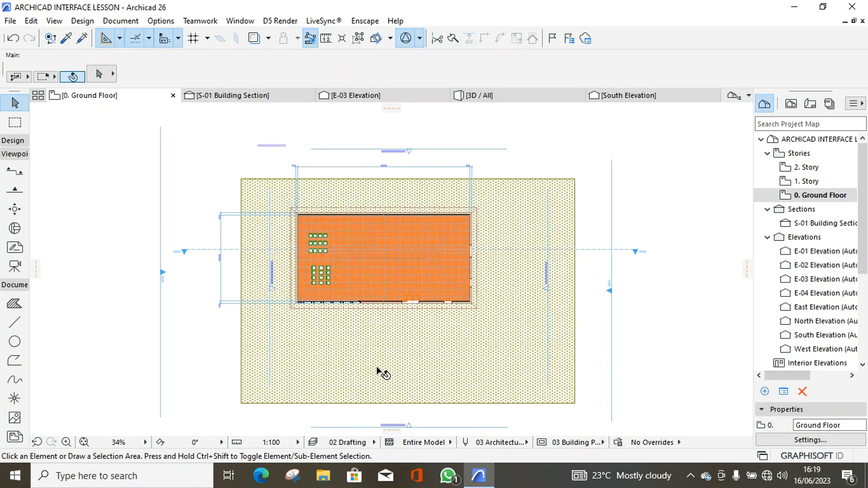
pyautogui.scroll(2, 377, 370)
pyautogui.scroll(-3, 368, 333)
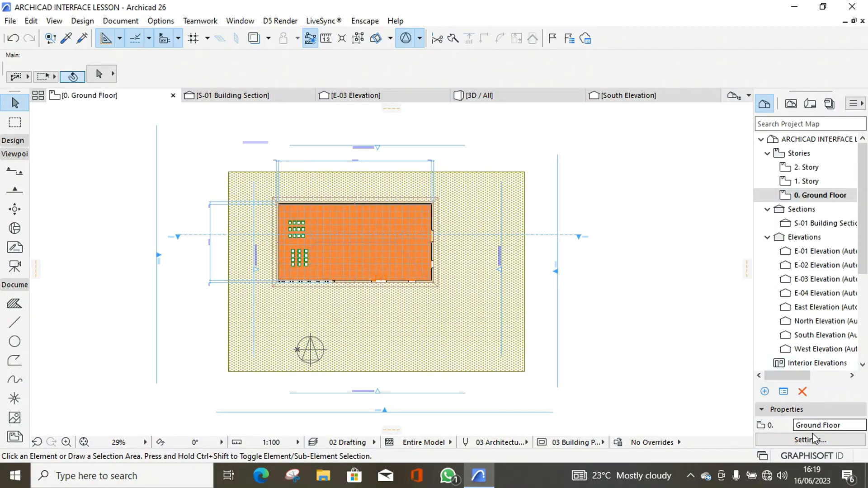
pyautogui.click(812, 104)
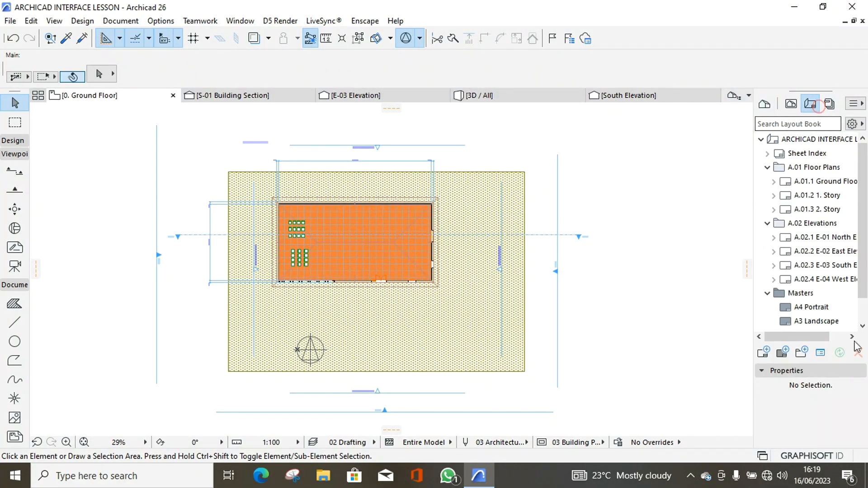
pyautogui.click(783, 354)
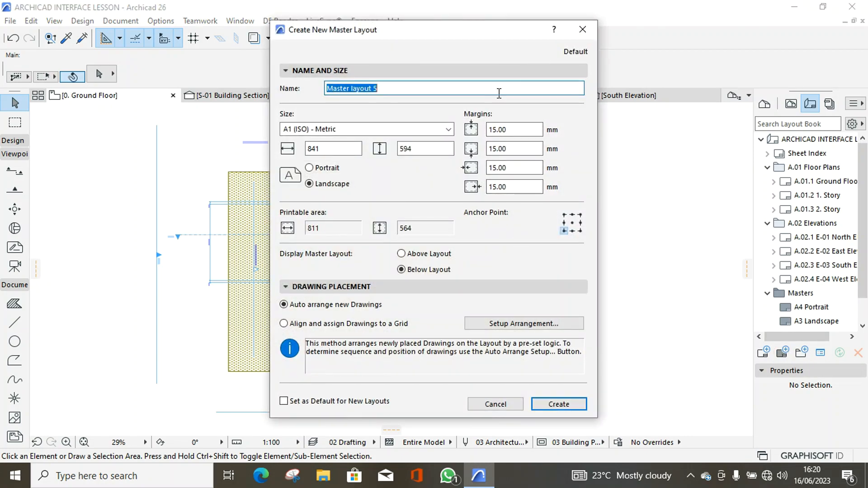
pyautogui.click(284, 401)
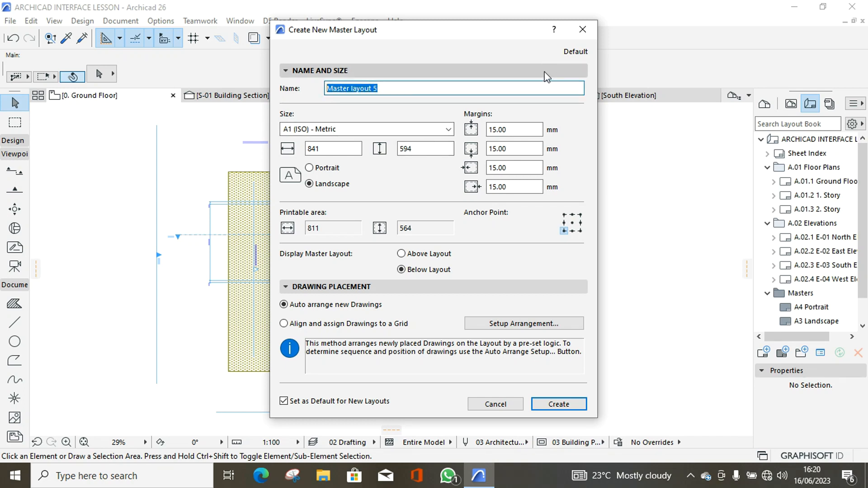
pyautogui.click(583, 32)
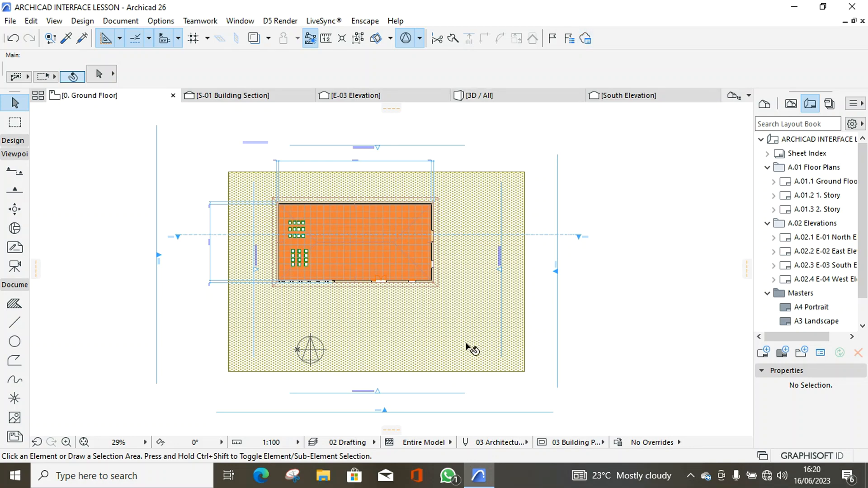